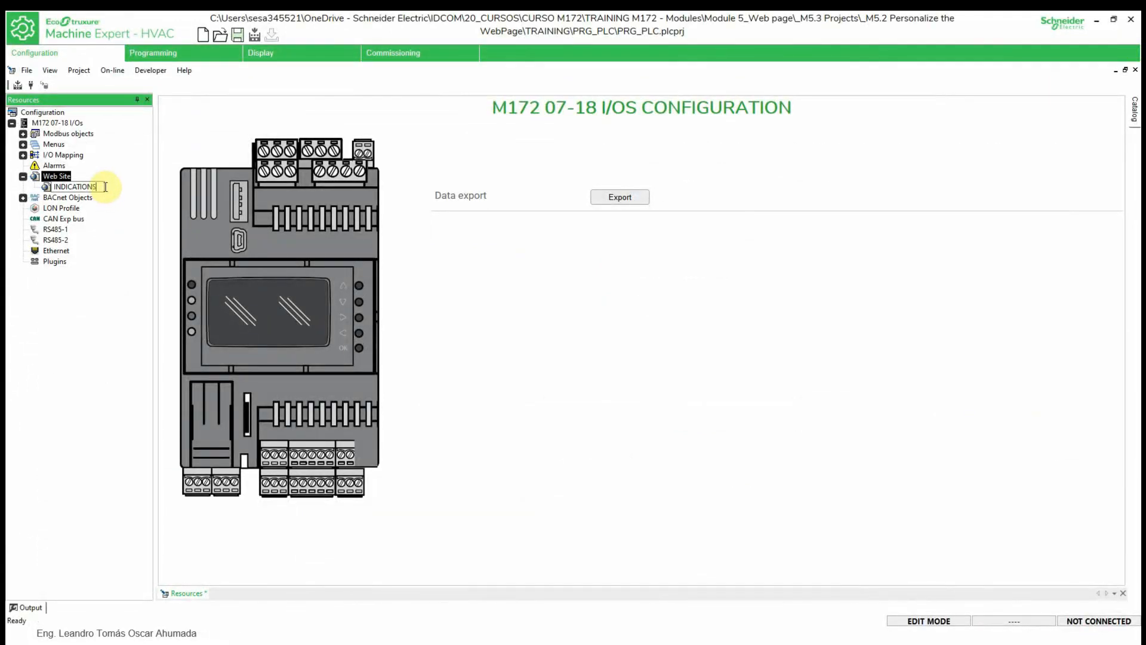
pyautogui.press('Return')
pyautogui.click(259, 303)
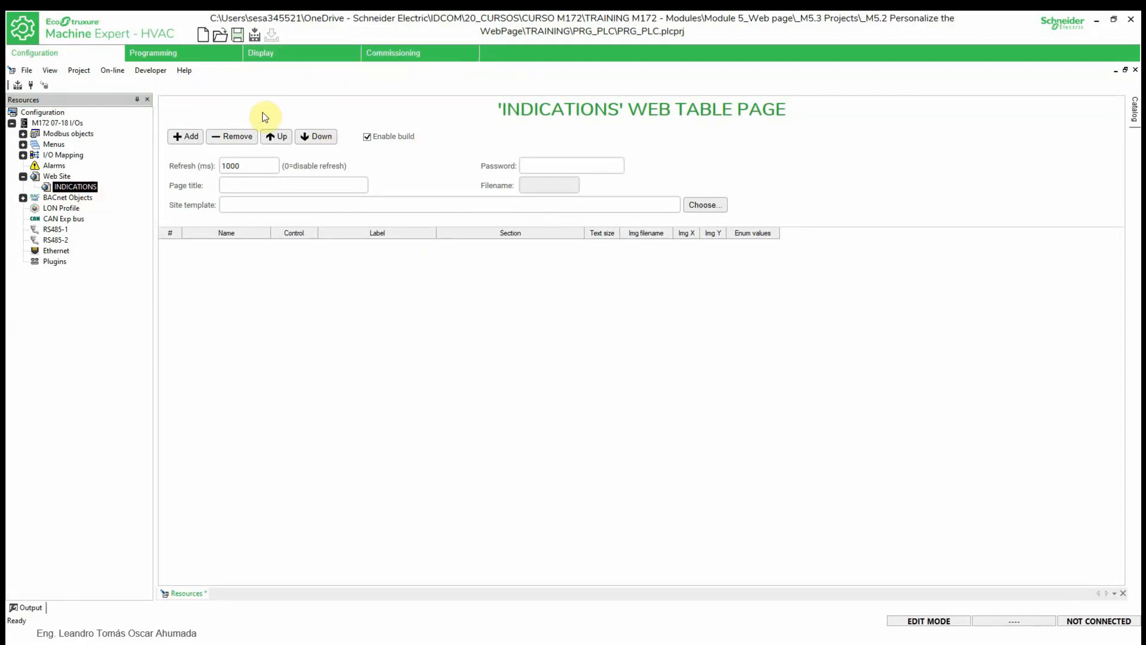
pyautogui.click(106, 190)
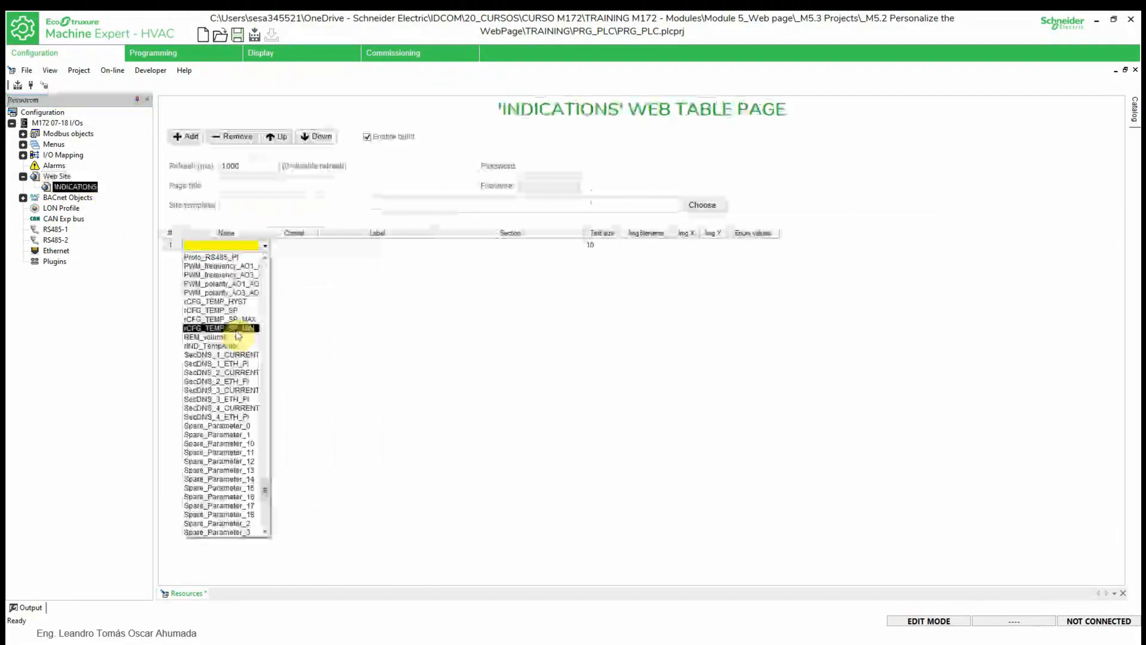
# - Check rIND_TempAmb and xIND_Alarm in the status variables table, then return to INDICATIONS
pyautogui.scroll(3, 238, 332)
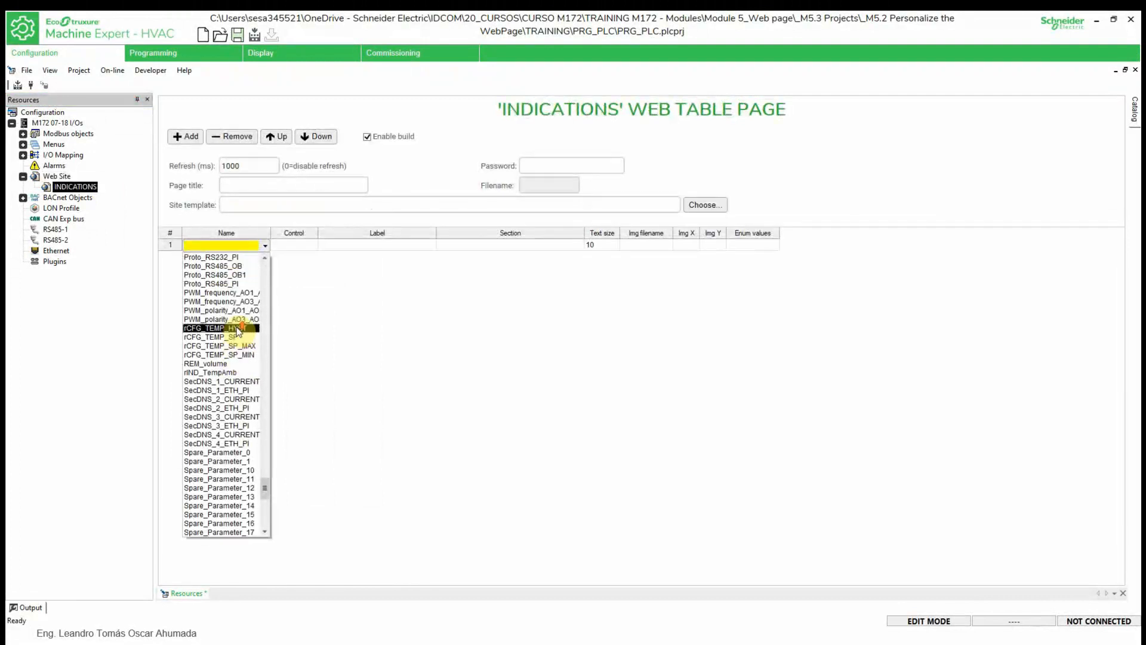
pyautogui.scroll(-4, 252, 336)
pyautogui.scroll(-10, 253, 338)
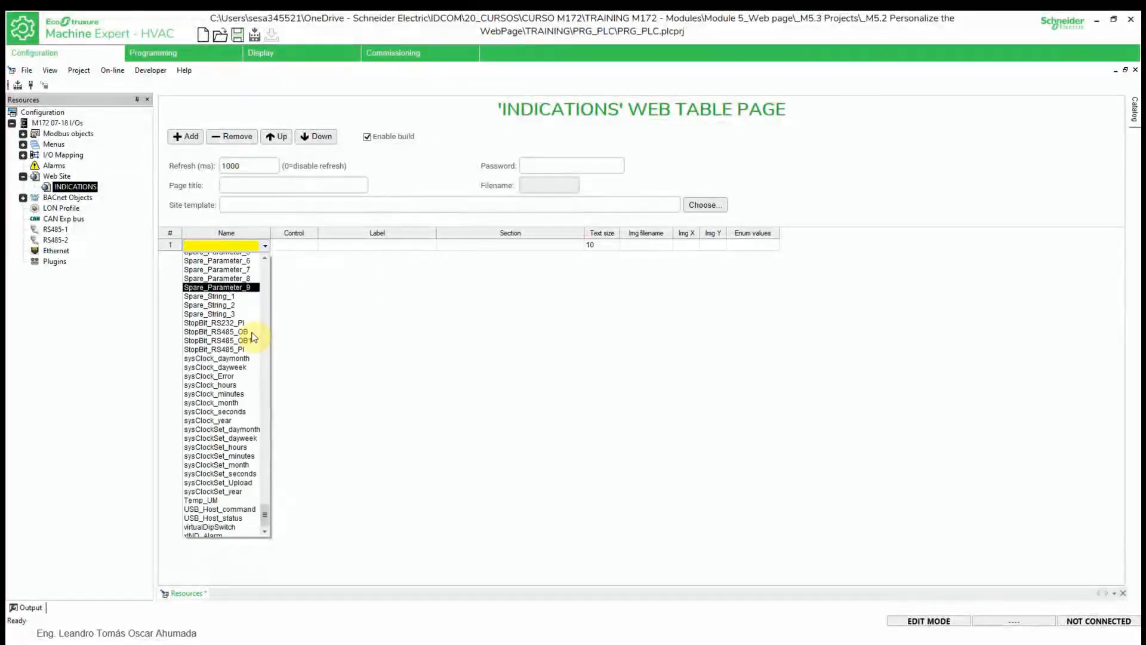
pyautogui.moveTo(266, 521); pyautogui.dragTo(263, 479)
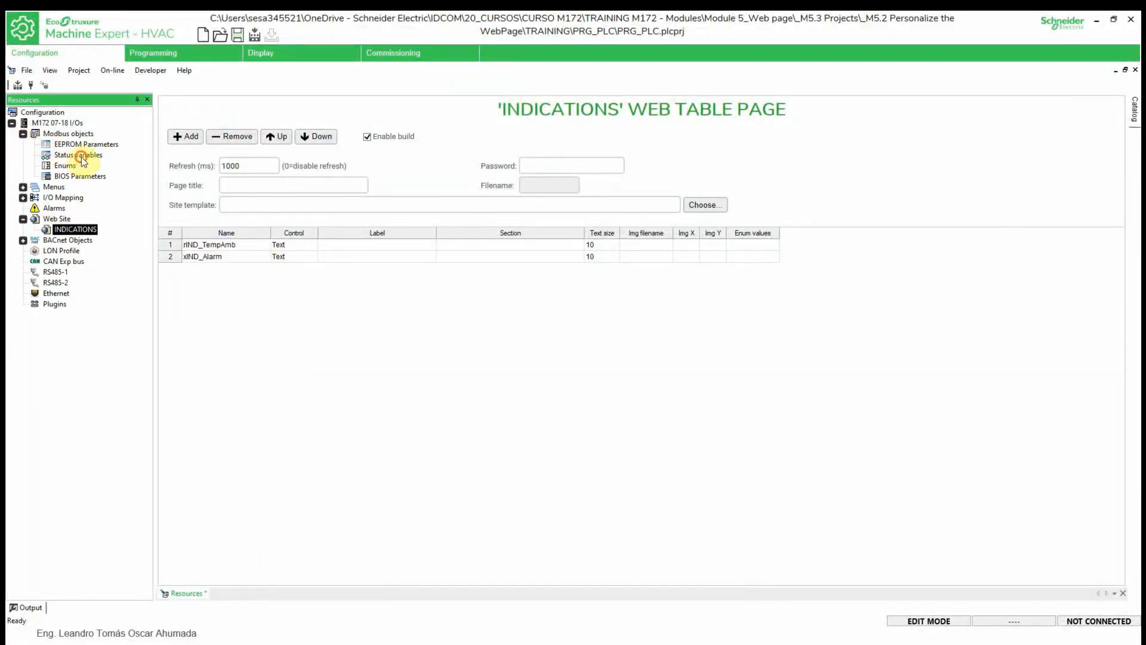
pyautogui.click(81, 159)
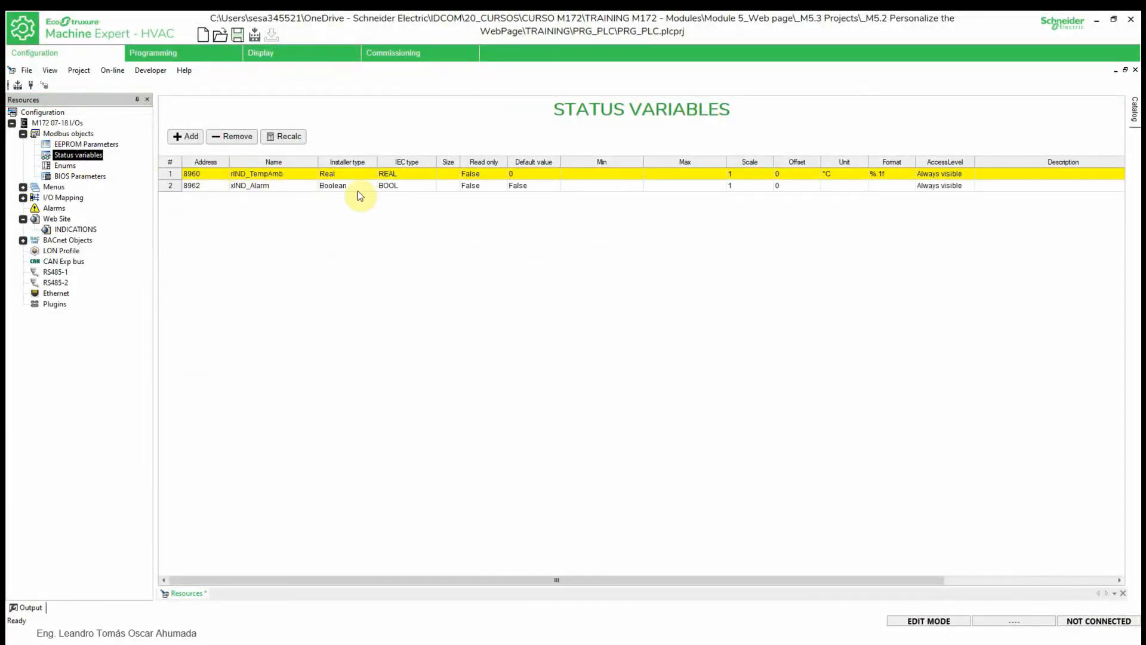
pyautogui.click(72, 230)
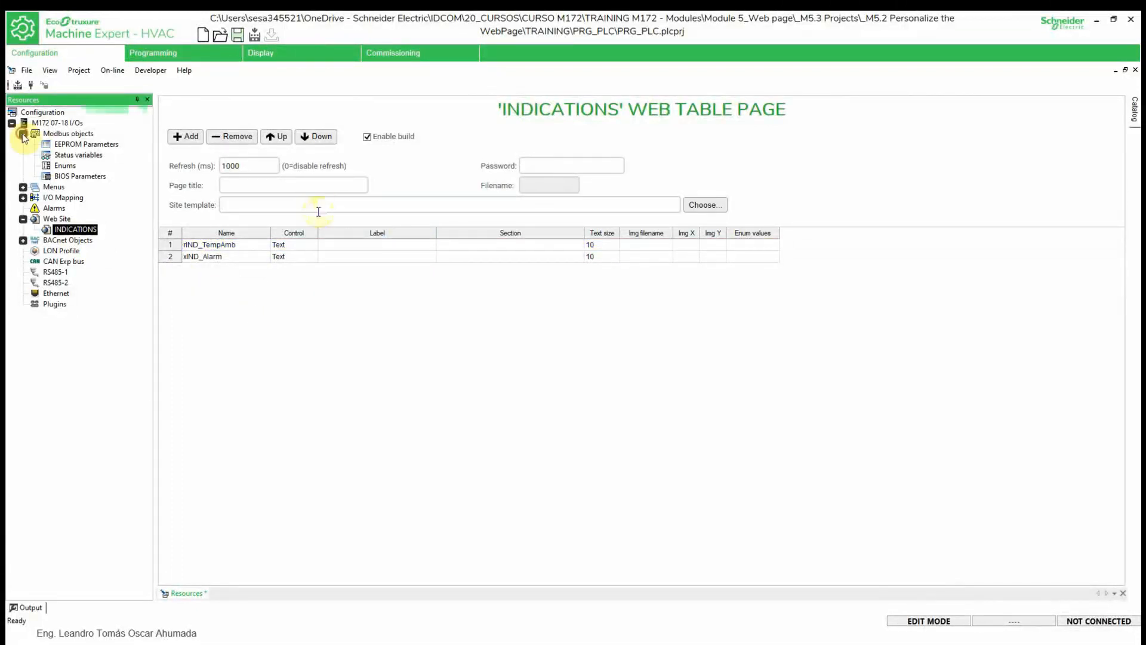
# - Browse to WebSiteTemplates\Base and enter base.sitetempl as the site template file
pyautogui.click(701, 207)
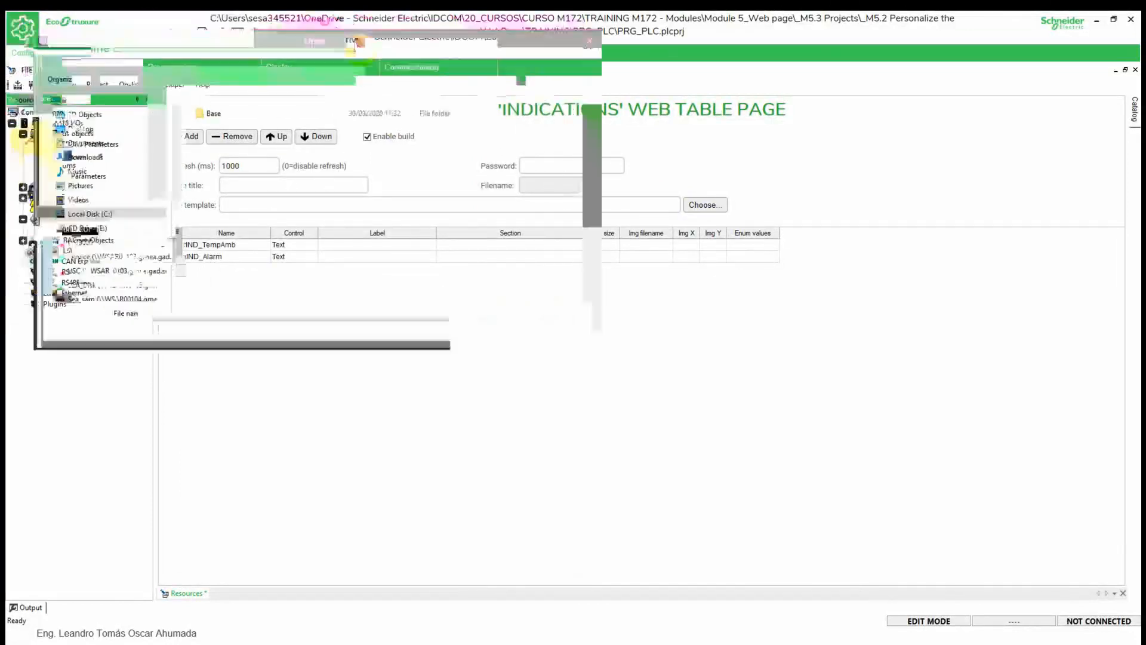
pyautogui.moveTo(358, 41)
pyautogui.mouseDown()
pyautogui.moveTo(583, 196)
pyautogui.moveTo(625, 197)
pyautogui.moveTo(591, 127)
pyautogui.moveTo(491, 135)
pyautogui.mouseUp()
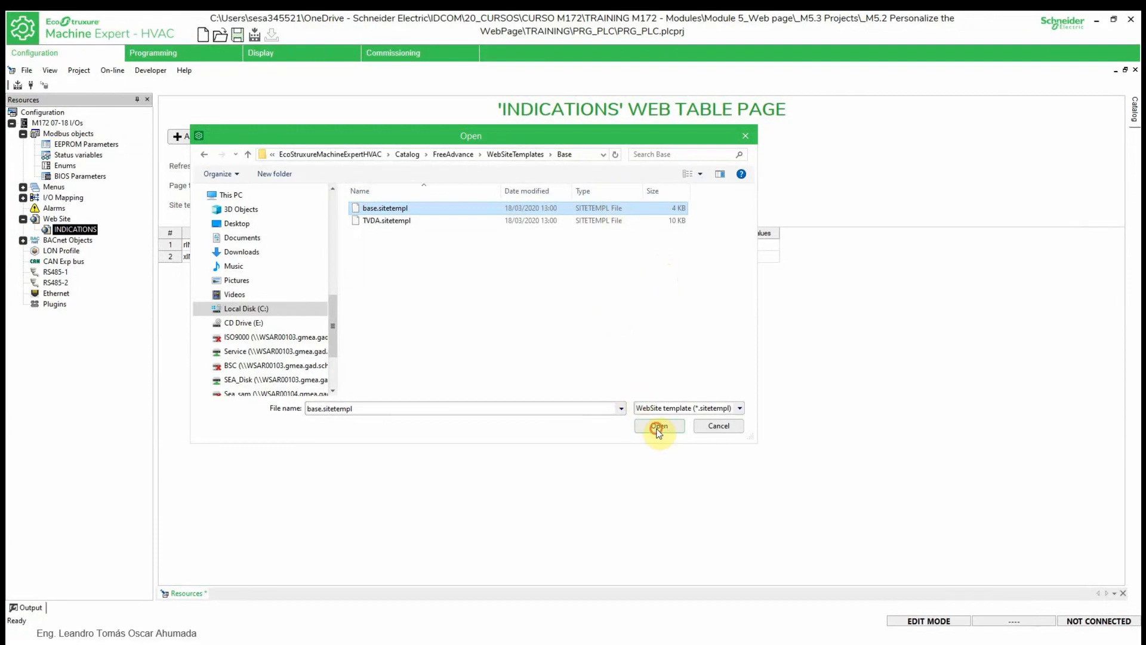
pyautogui.click(659, 426)
# - Apply base.sitetempl as the template and begin typing the first row's label
pyautogui.doubleClick(507, 212)
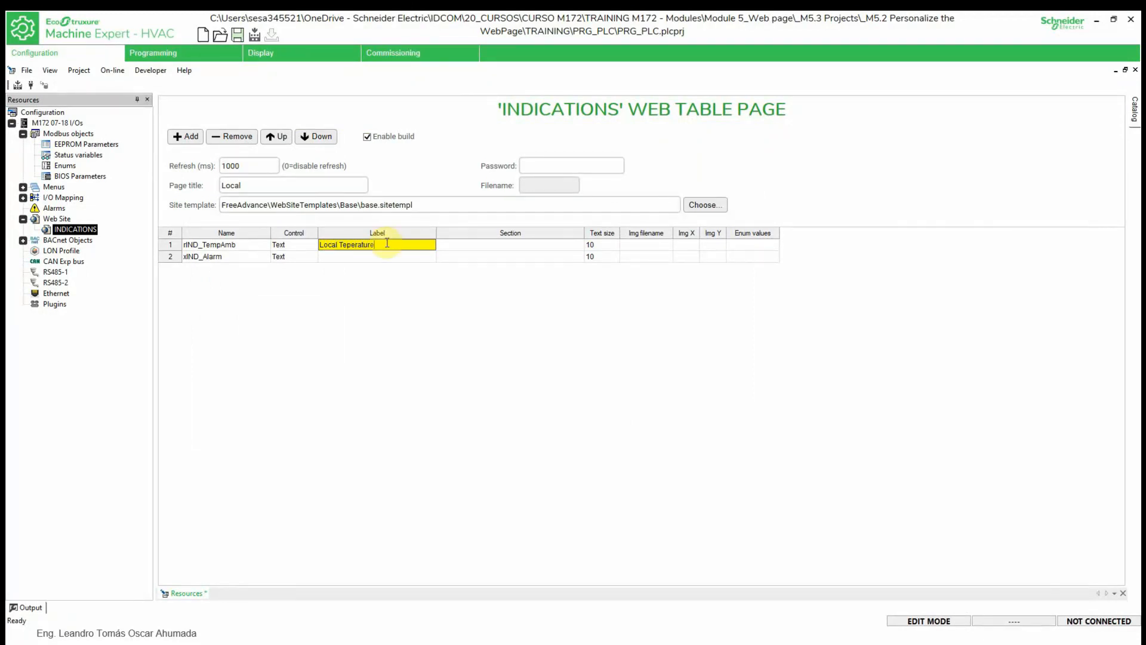
pyautogui.click(376, 258)
pyautogui.press('Up')
pyautogui.write('L')
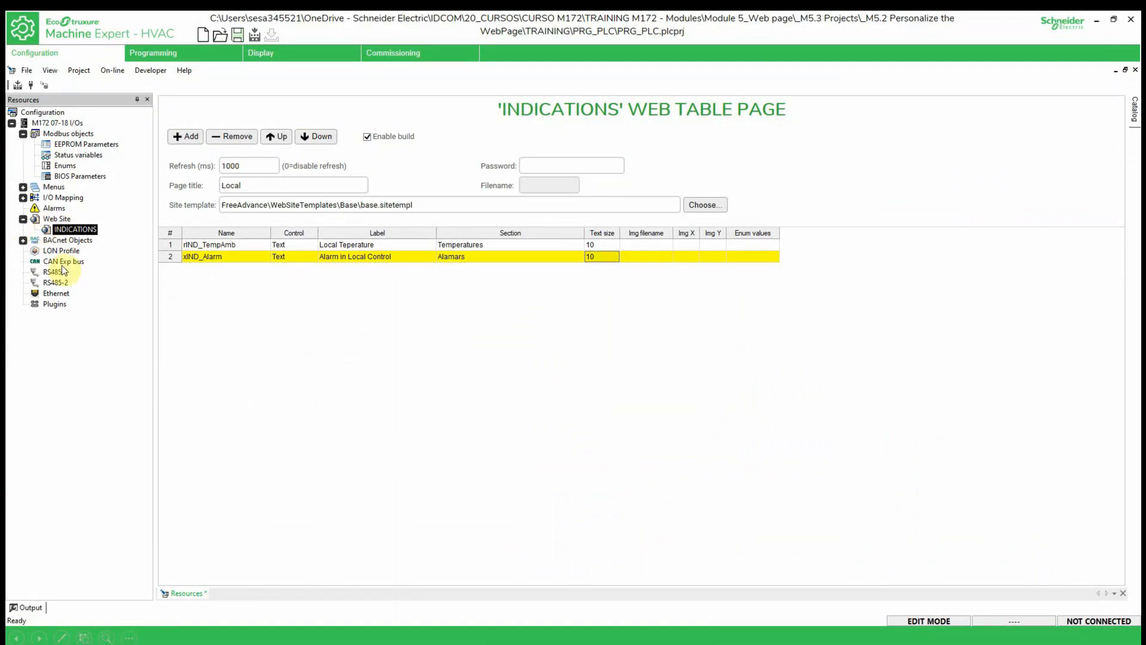
# - Build the web site and inspect the Local page with its Temperatures and Alamars tables
pyautogui.rightClick(56, 220)
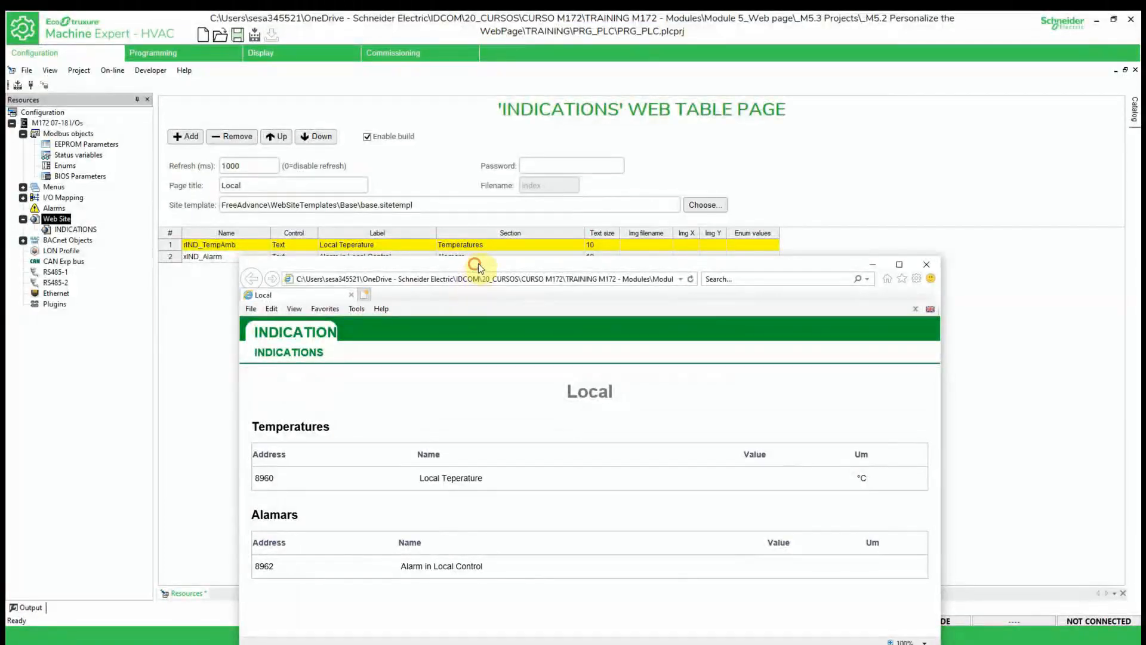
pyautogui.moveTo(478, 264); pyautogui.dragTo(733, 105)
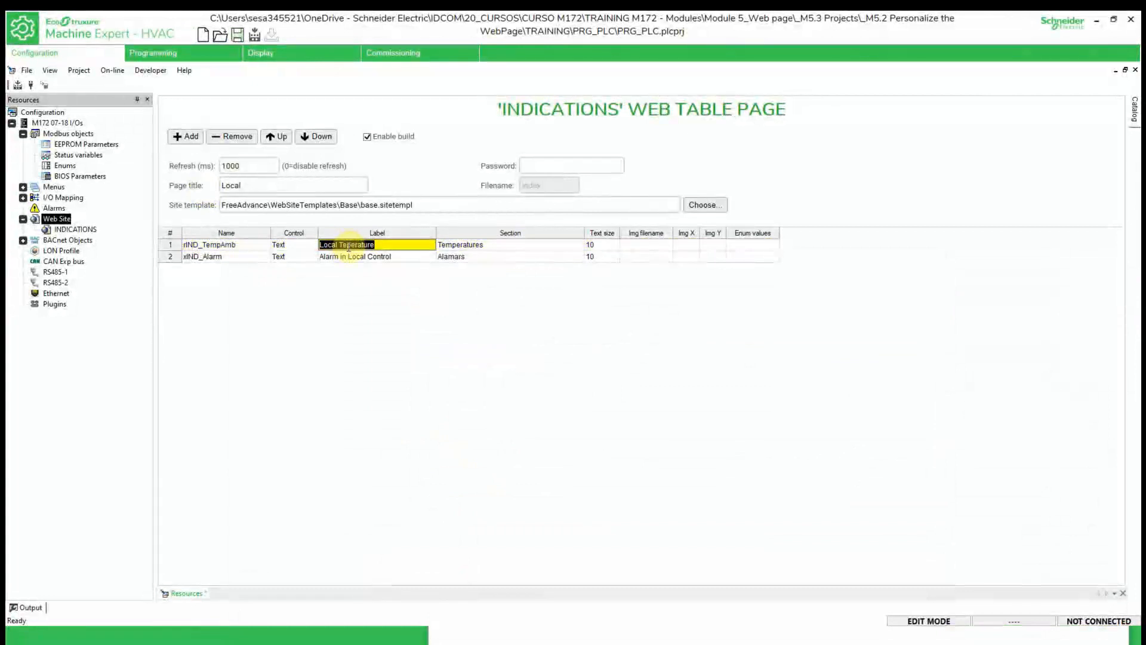
# - Fix the first row's label to 'Local Temperature', then rebuild the web site
pyautogui.click(348, 245)
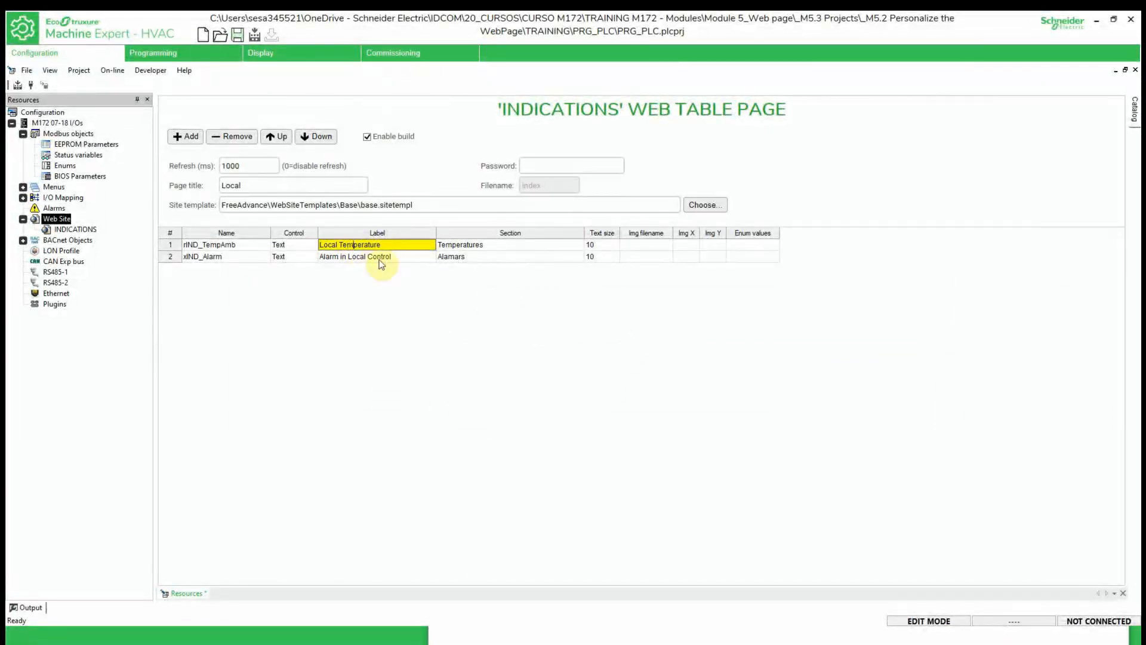
pyautogui.click(406, 315)
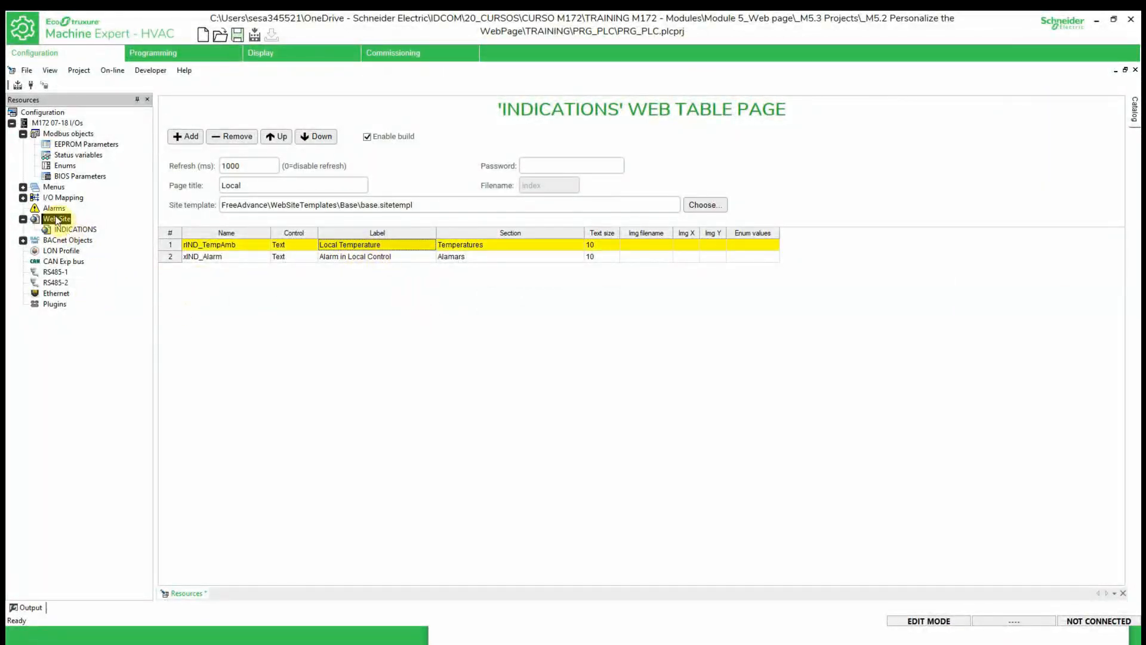
pyautogui.rightClick(55, 218)
pyautogui.click(103, 264)
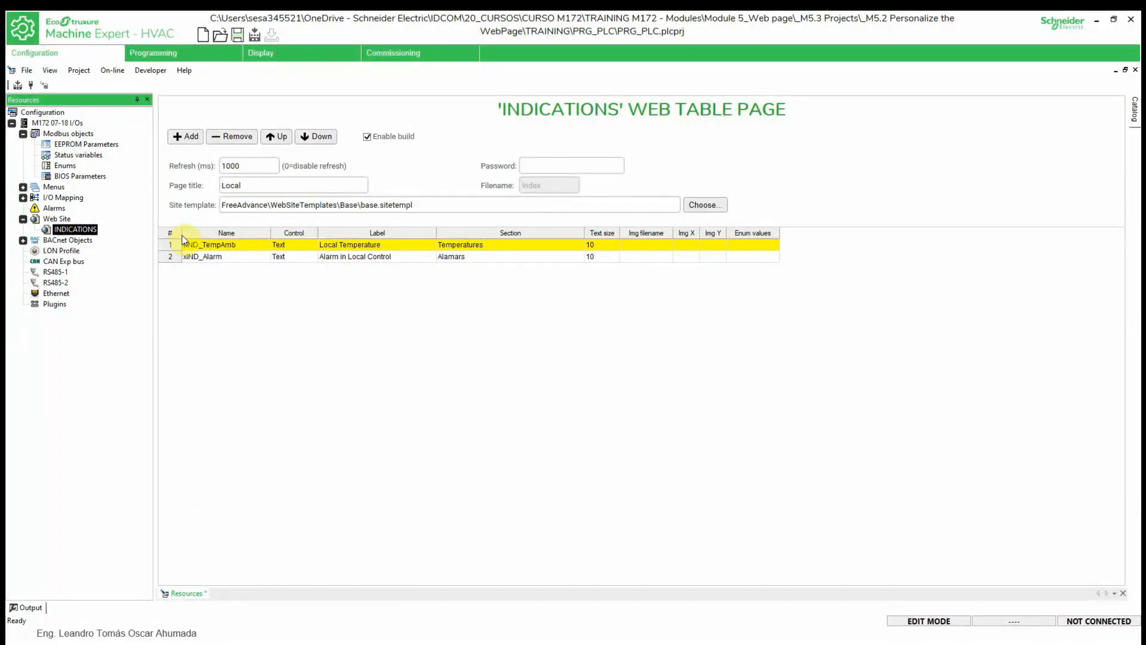
# - Add a LOCAL table page under INDICATIONS with a first row and list its variables
pyautogui.rightClick(75, 230)
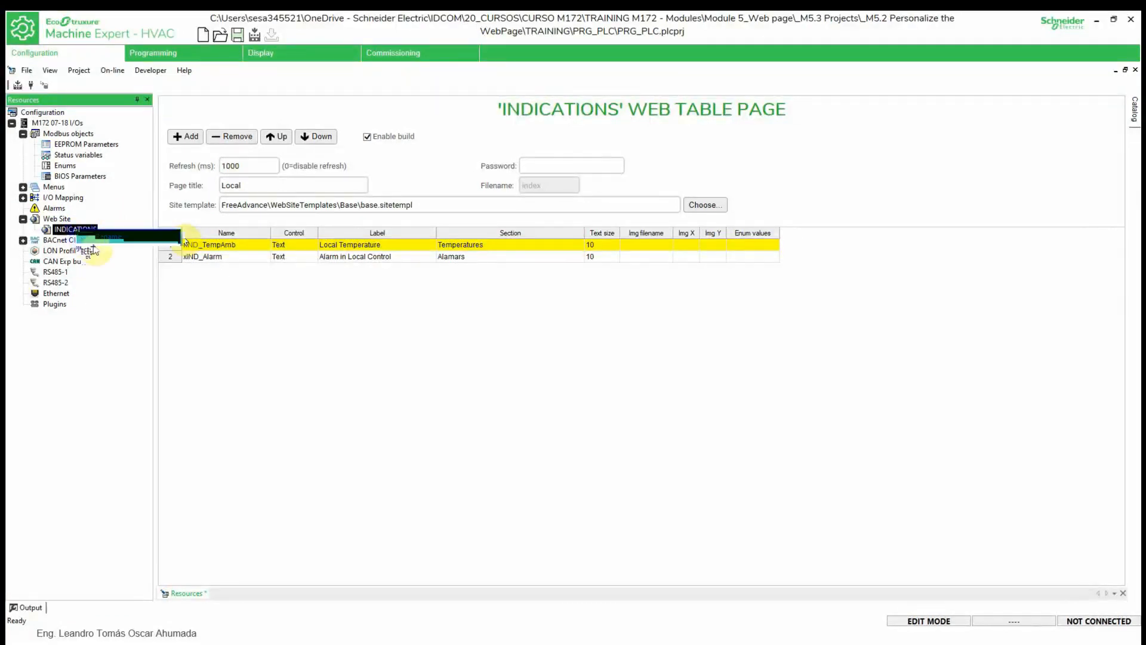
pyautogui.click(126, 278)
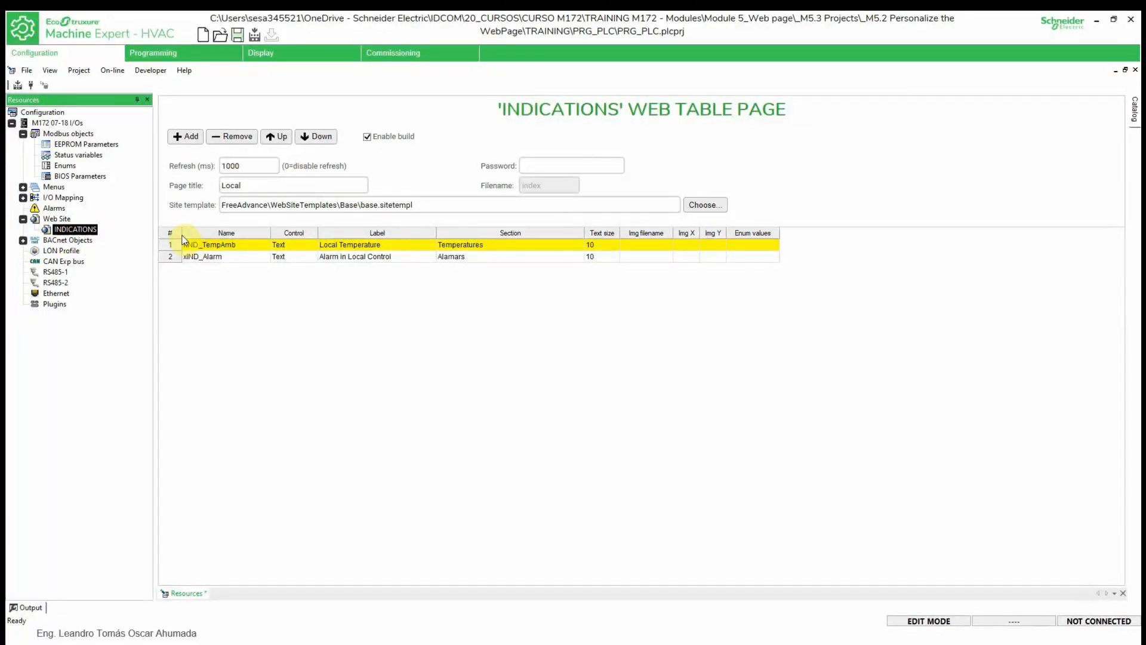
pyautogui.click(175, 132)
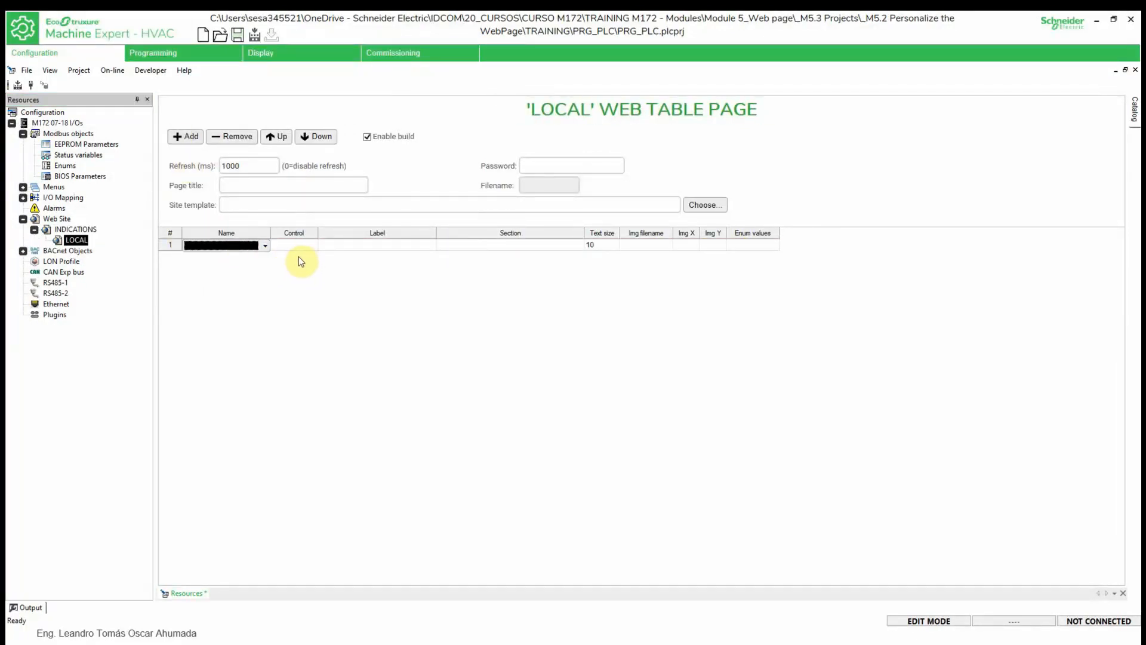
pyautogui.click(265, 246)
pyautogui.moveTo(264, 263); pyautogui.dragTo(266, 491)
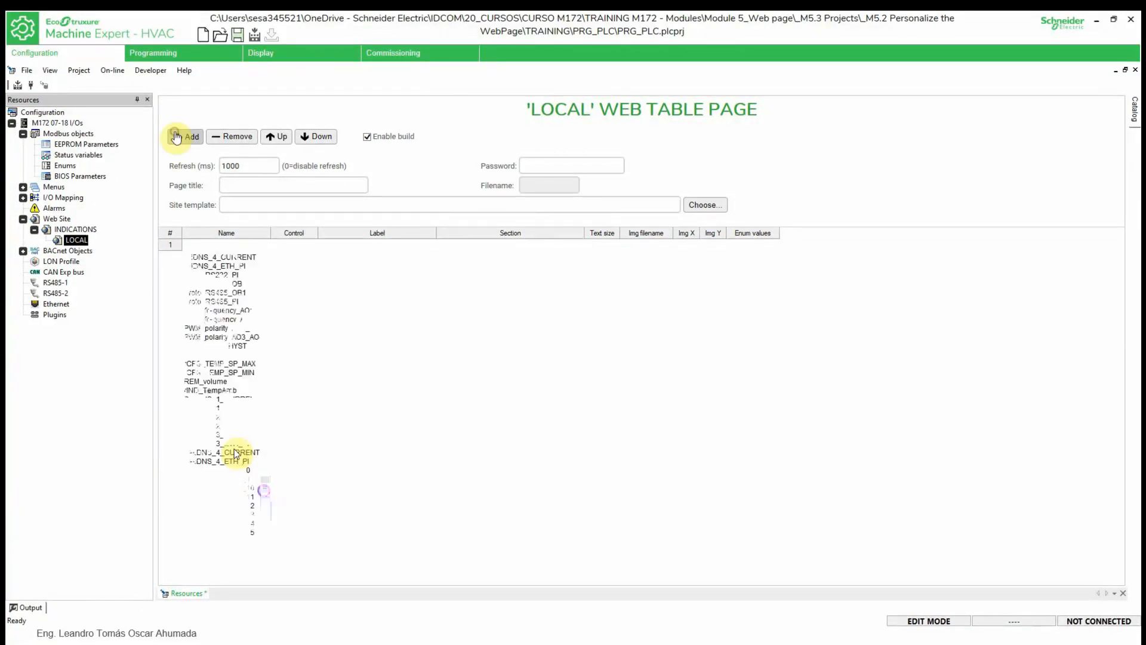
# - Assign rIND_TempAmb and xIND_Alarm to rows and enter labels 'Local Temp.' and 'Alarm Loca'
pyautogui.click(219, 393)
pyautogui.click(180, 138)
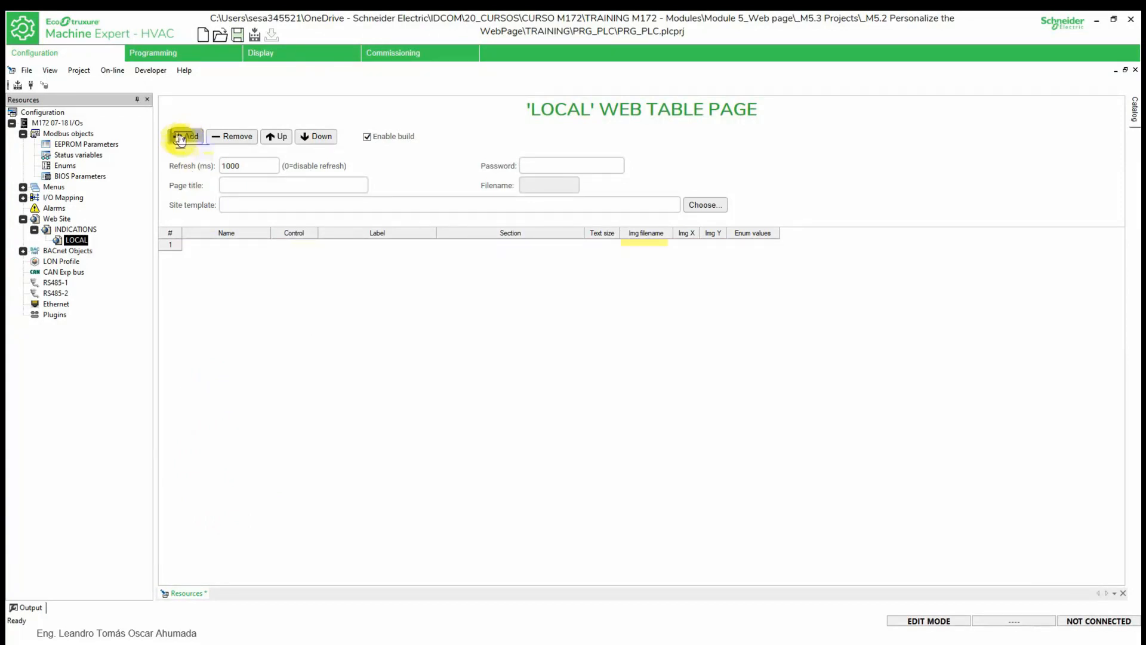
pyautogui.click(226, 245)
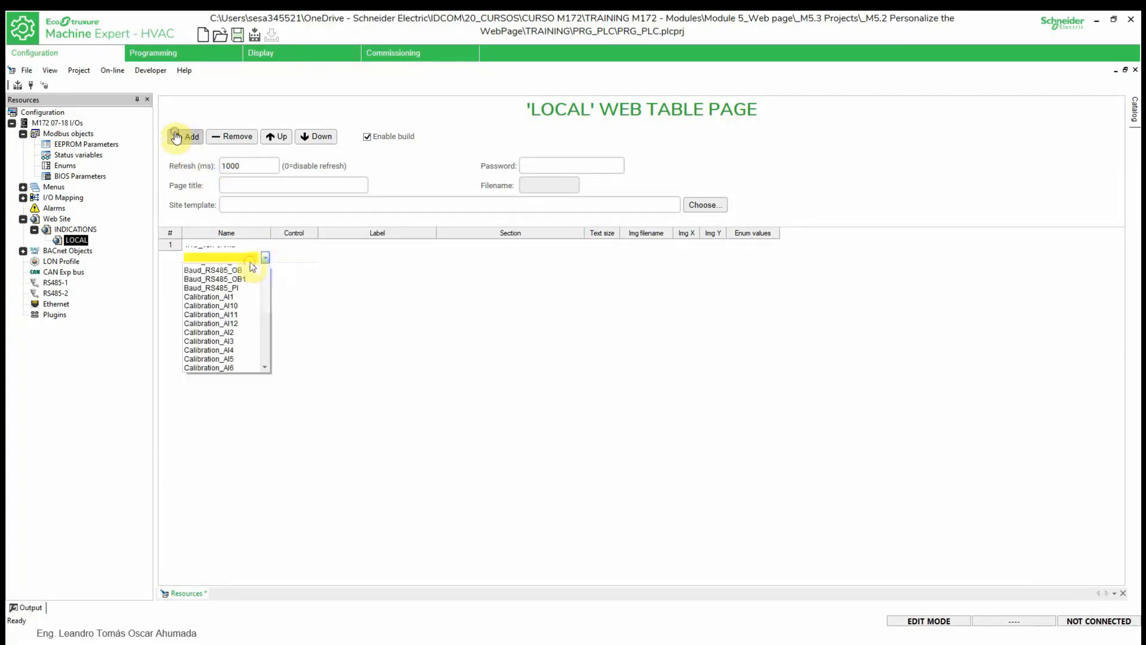
pyautogui.scroll(-10, 232, 364)
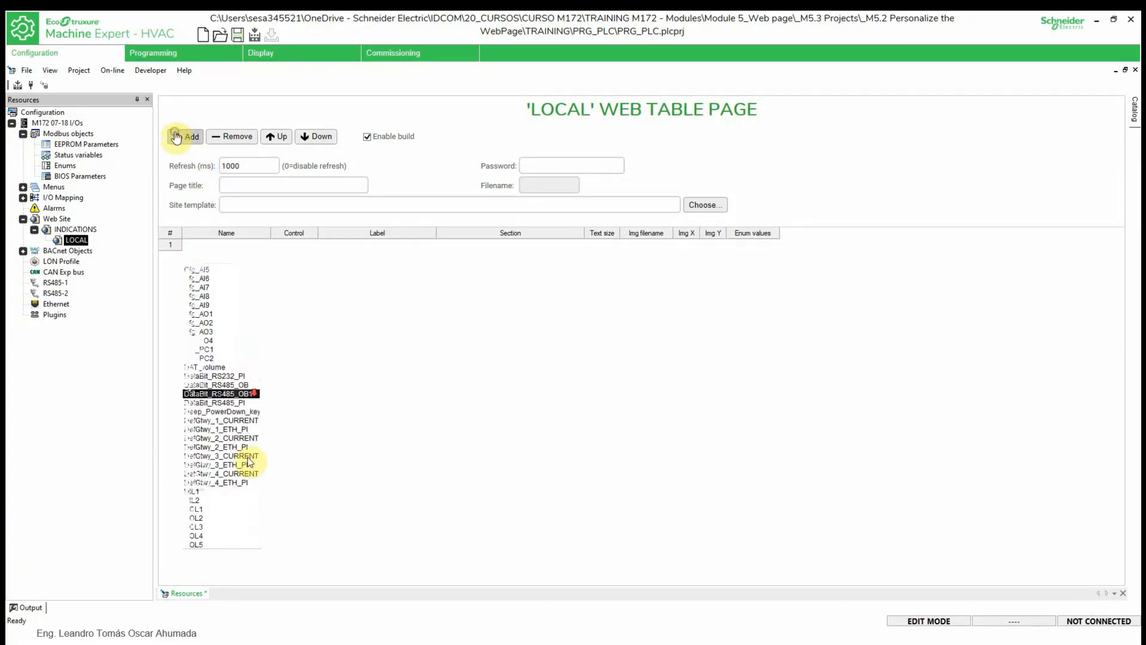
pyautogui.scroll(-10, 247, 378)
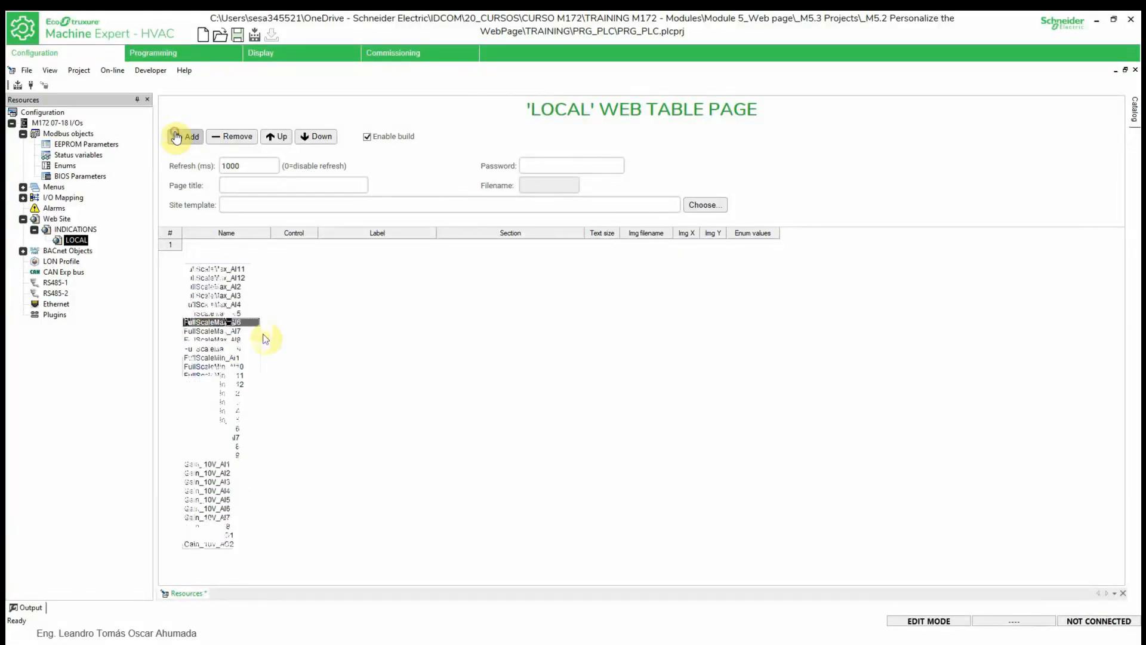
pyautogui.click(216, 541)
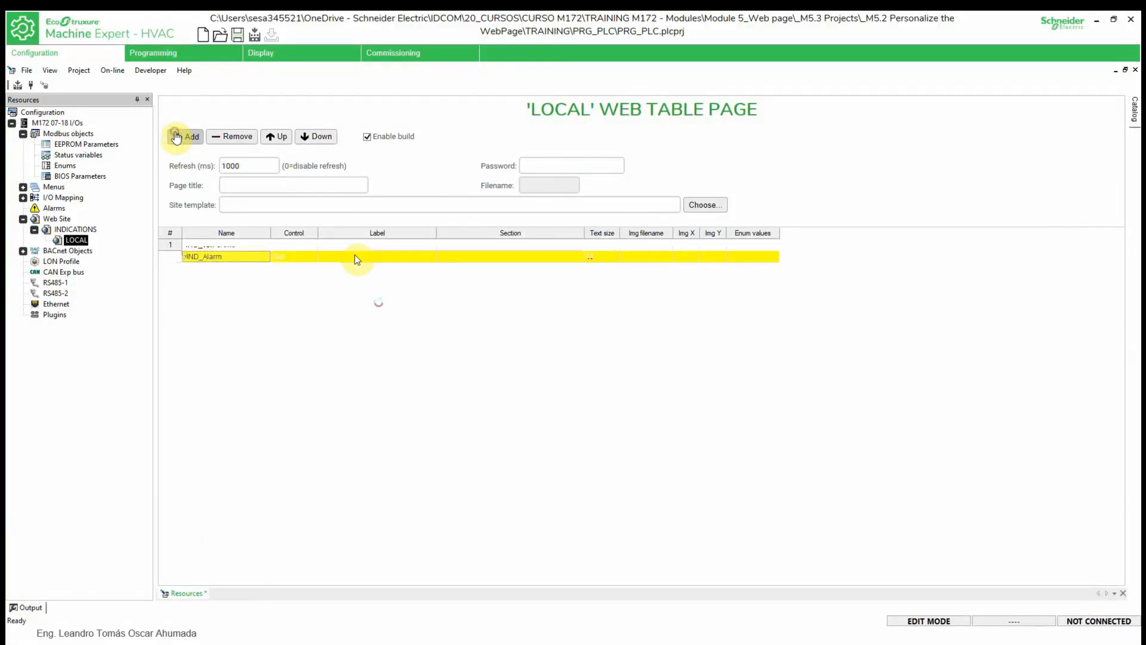
pyautogui.click(366, 245)
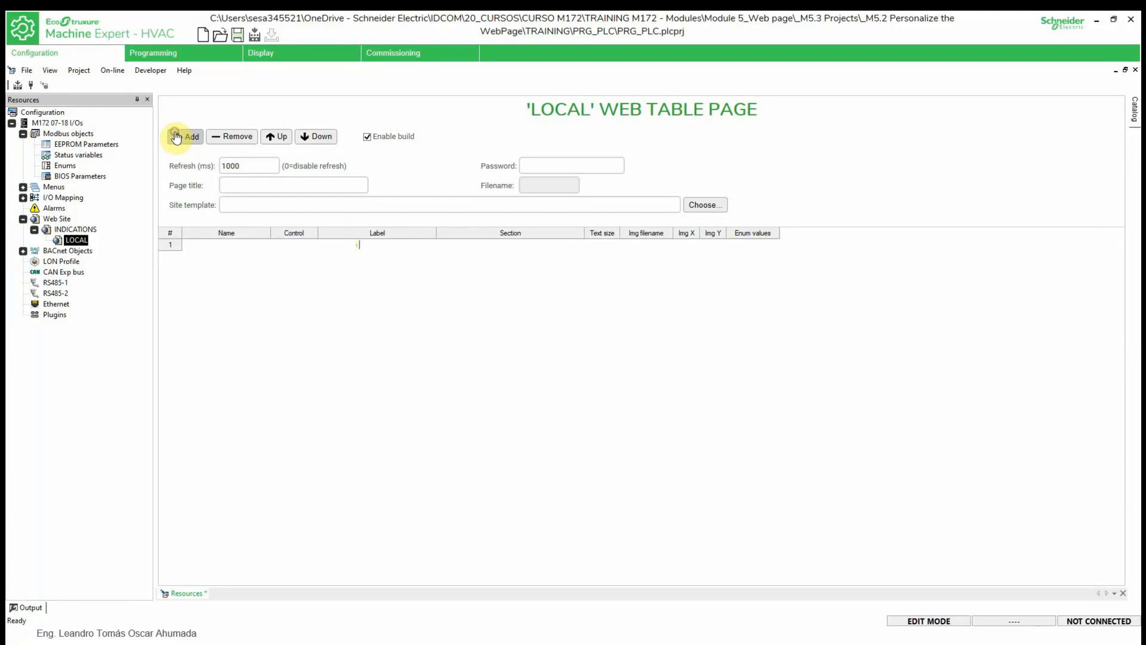
pyautogui.click(349, 258)
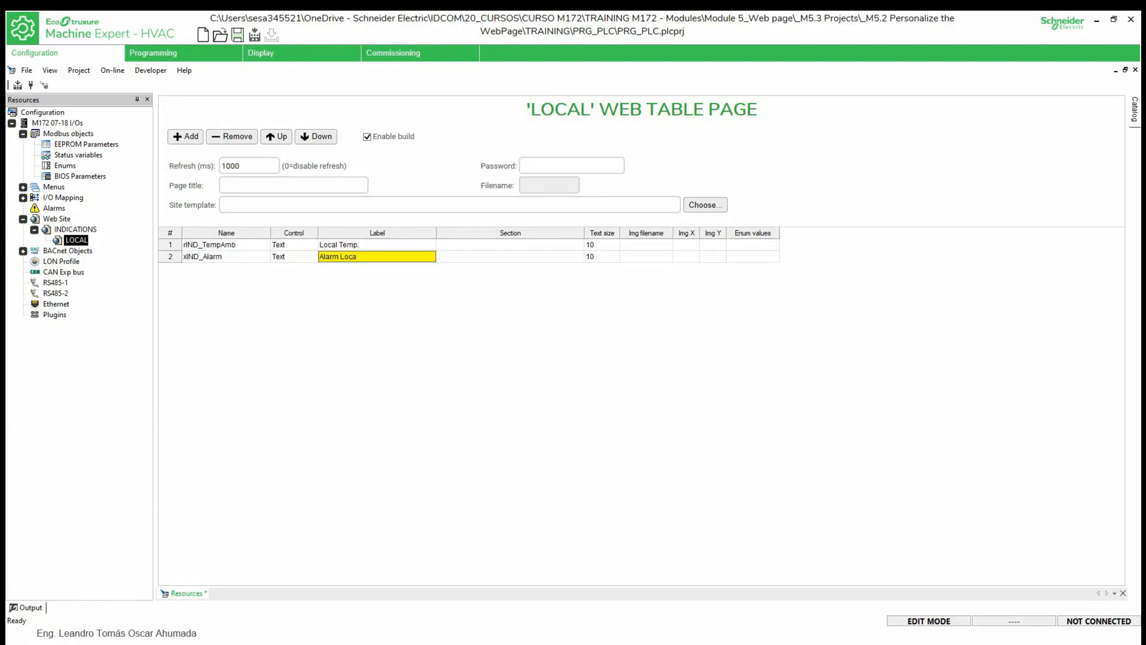
# - Confirm the 'Alarm Local' label and fill in the temperature row's section
pyautogui.press('Return')
pyautogui.click(539, 327)
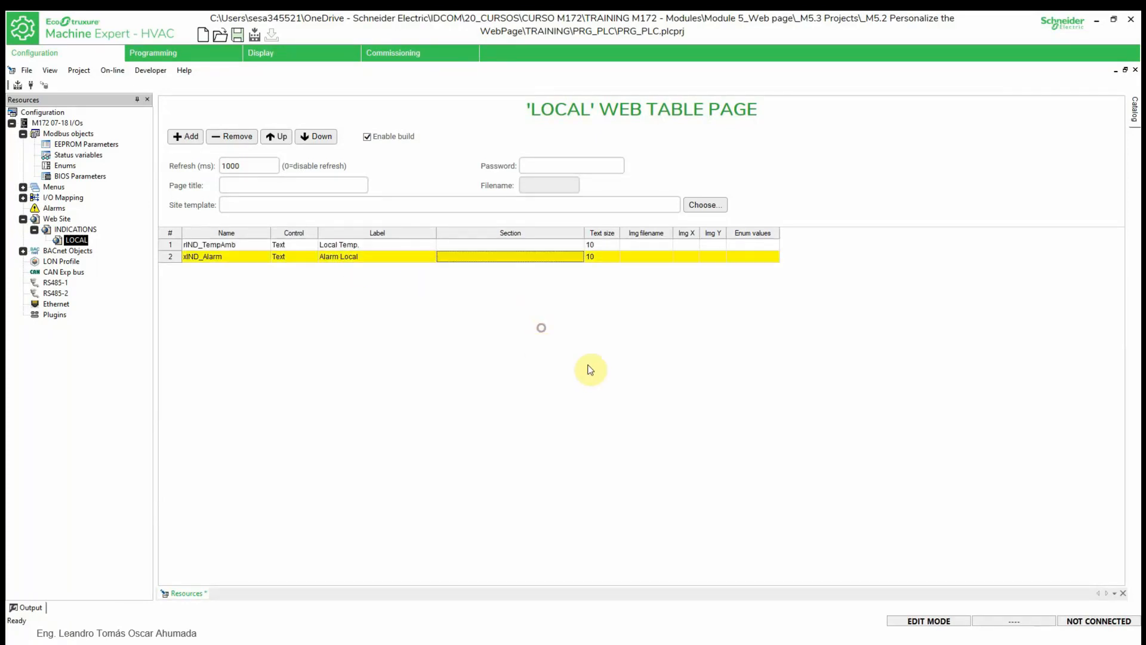
pyautogui.click(474, 243)
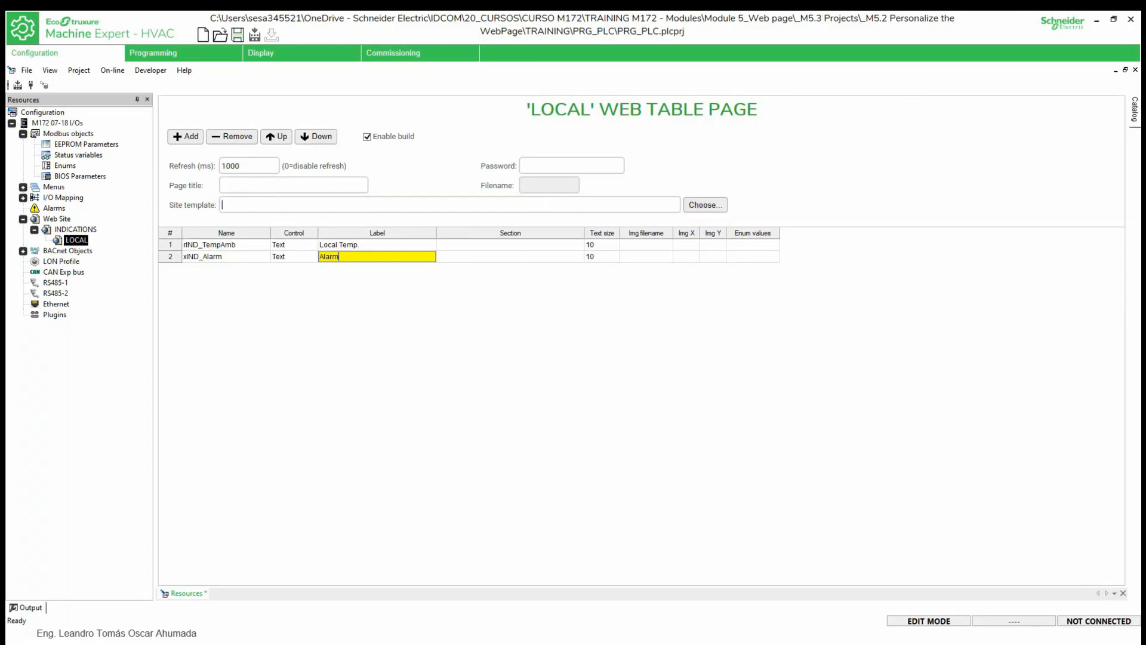
# - Apply Base\base.sitetempl as the site template, then move on to the download slide
pyautogui.click(704, 205)
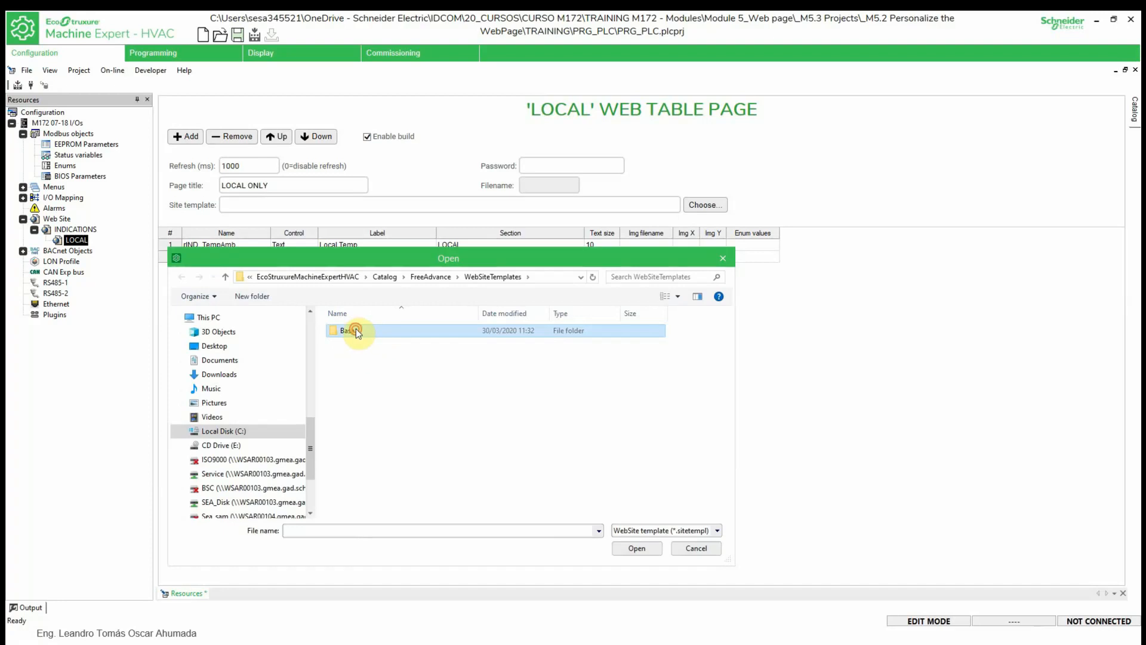
pyautogui.doubleClick(356, 331)
pyautogui.click(373, 332)
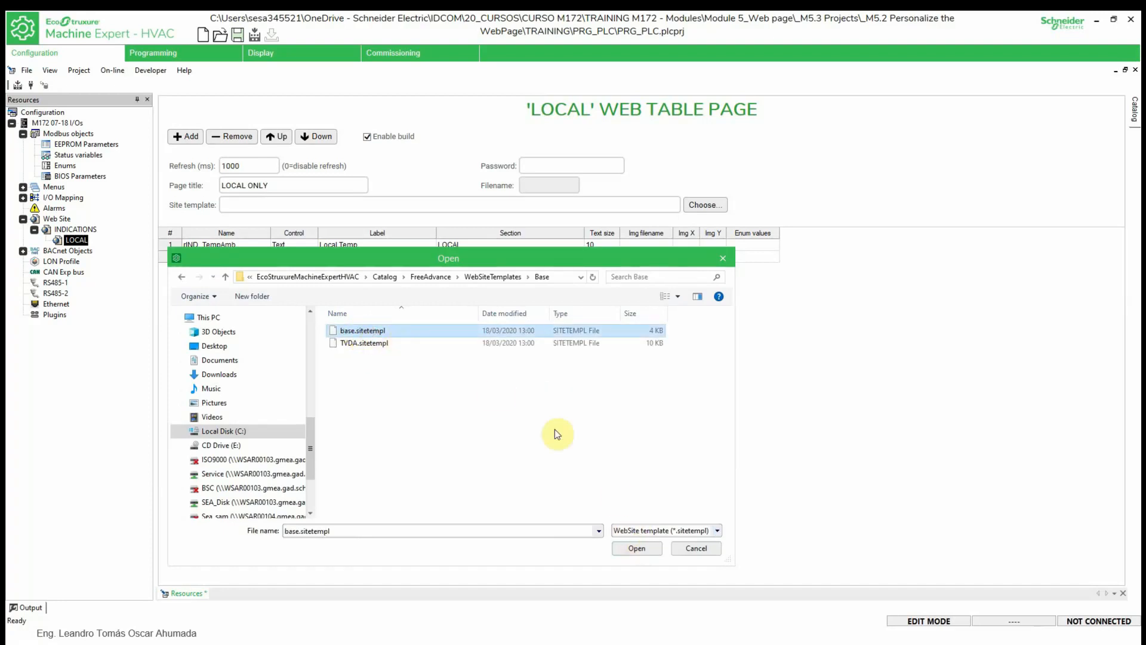
pyautogui.click(637, 548)
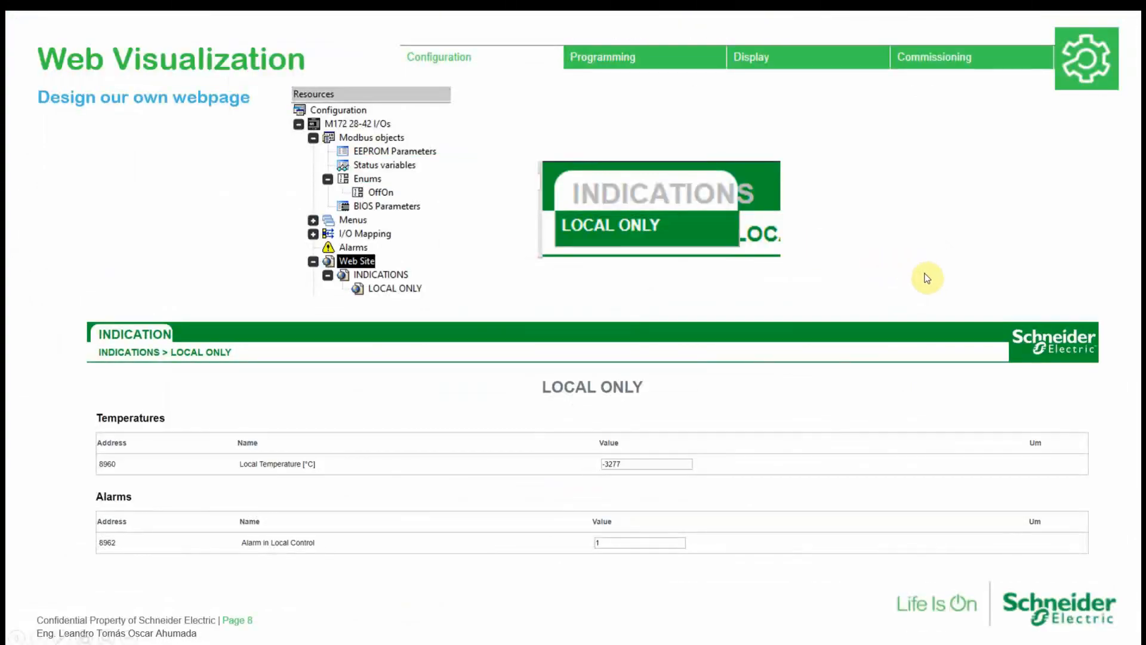
pyautogui.press('Right')
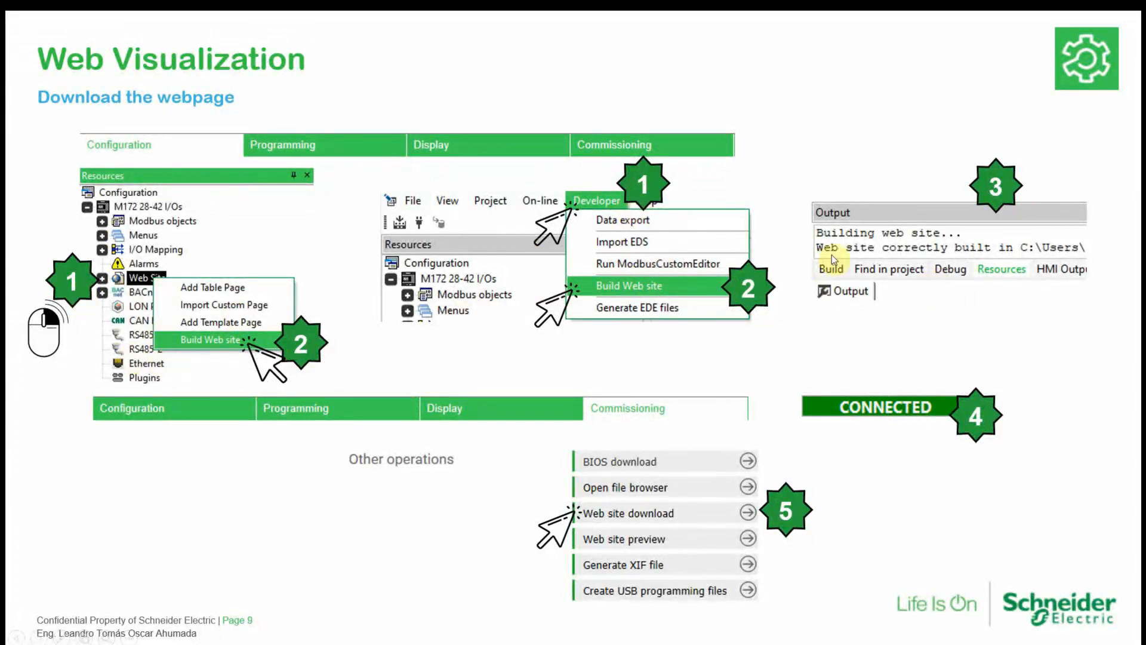
# - Return to the 'Design our own webpage' slide
pyautogui.press('Left')
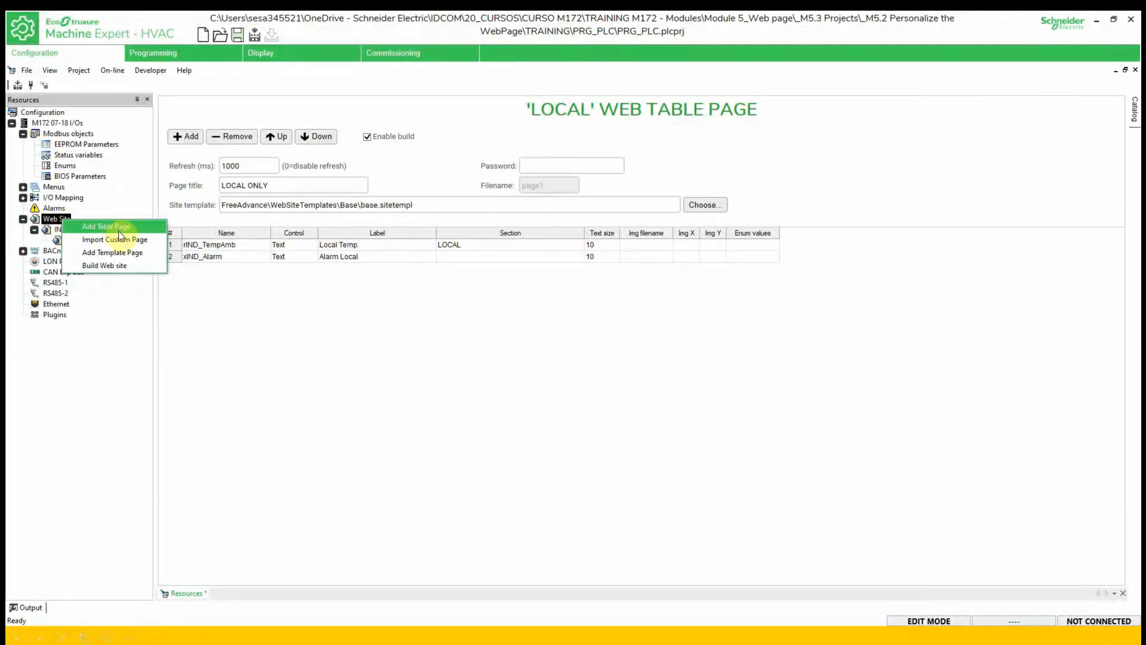
# - Add a table page named CONTROL and give it the page title CONTROL
pyautogui.click(123, 231)
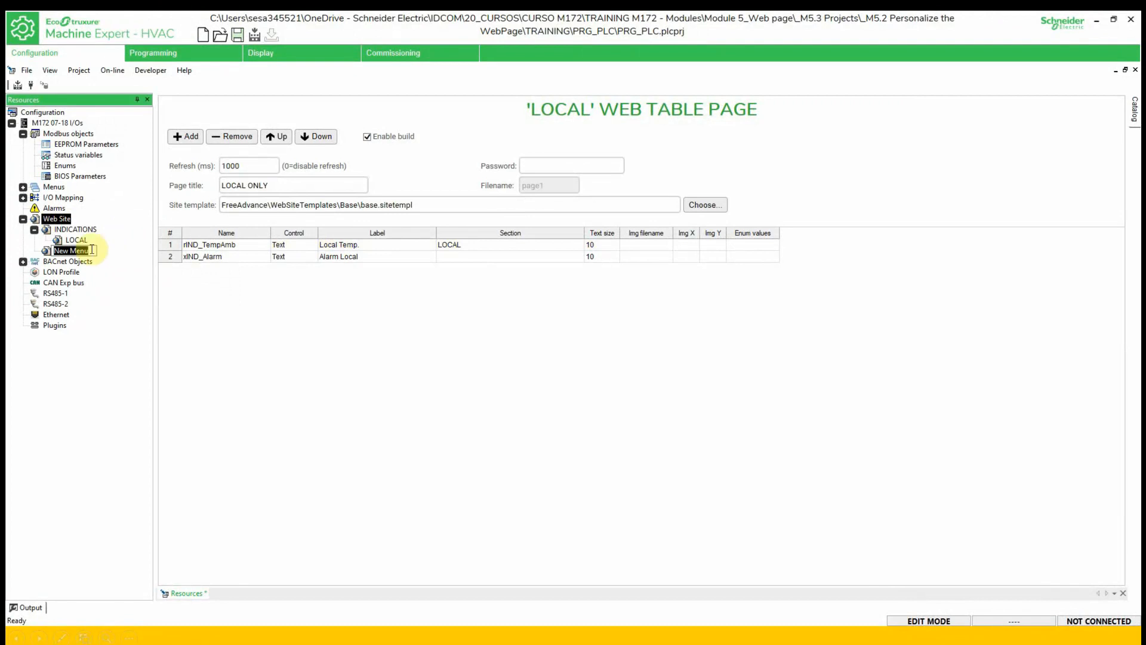
pyautogui.write('CONTROL')
pyautogui.press('Return')
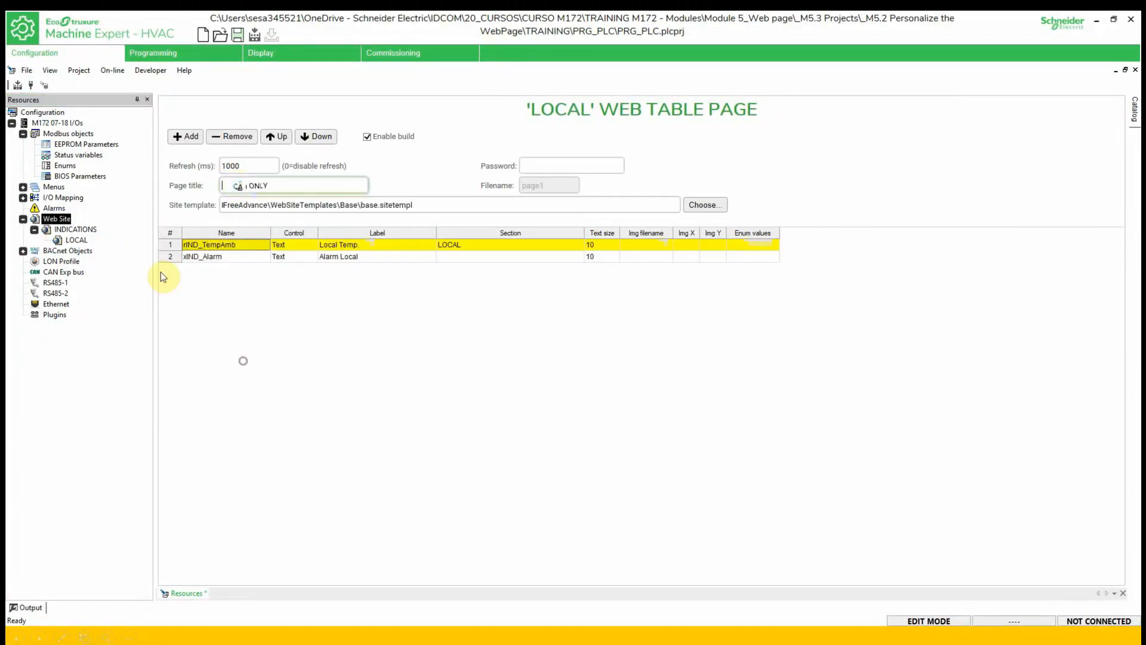
pyautogui.write('CONTROL')
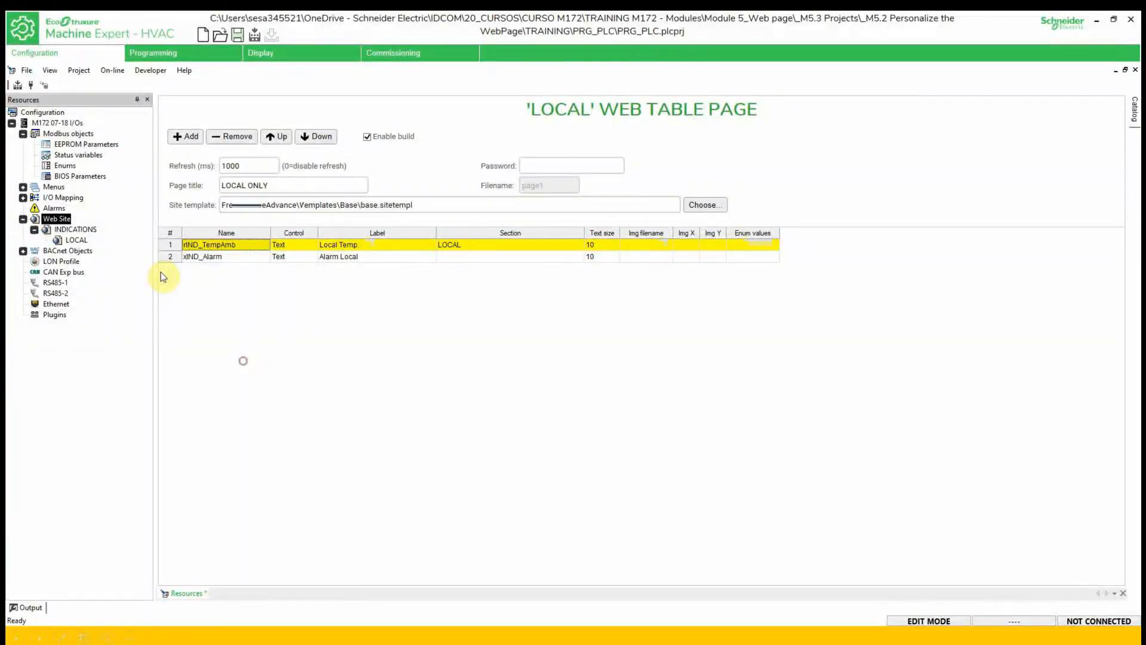
# - Apply the base site template and add a first empty variable row
pyautogui.click(703, 205)
pyautogui.click(633, 547)
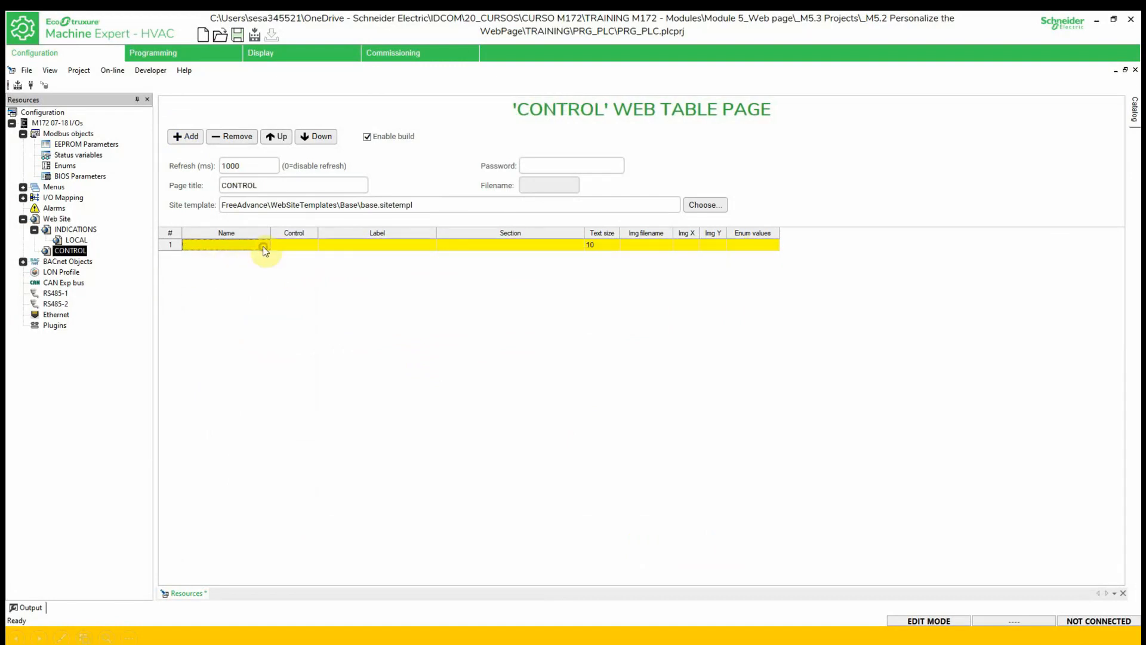
pyautogui.click(263, 246)
pyautogui.moveTo(266, 275); pyautogui.dragTo(267, 439)
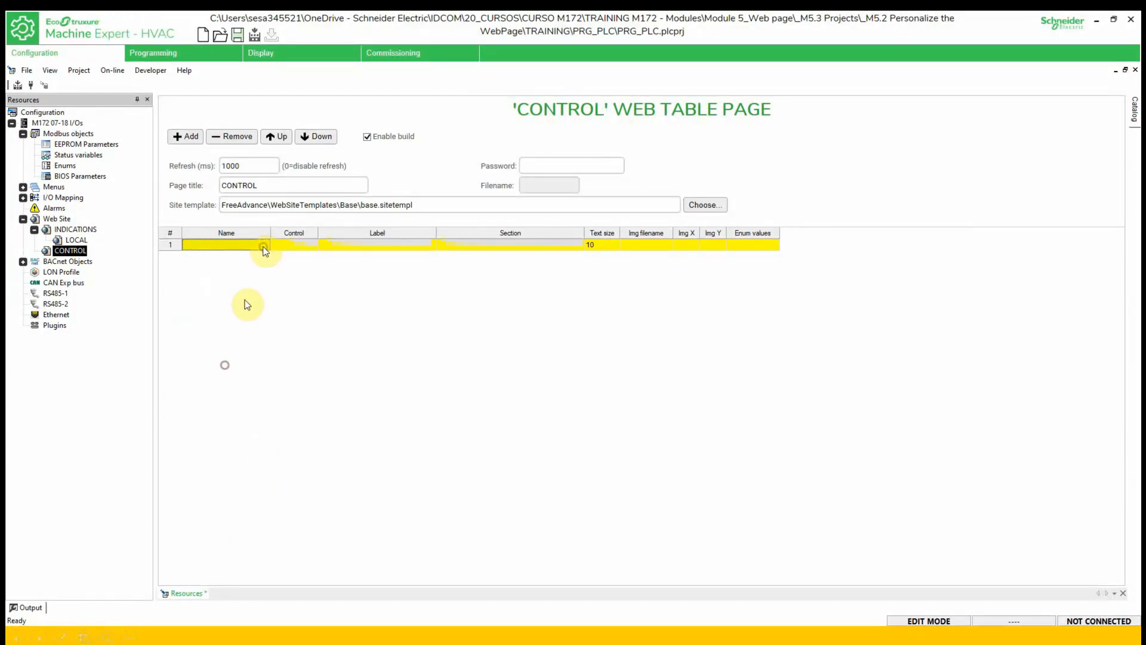
# - Add the rCFG_TEMP_SP row with section Control, plus a second row for rCFG_TEMP_HYST
pyautogui.click(191, 137)
pyautogui.click(264, 258)
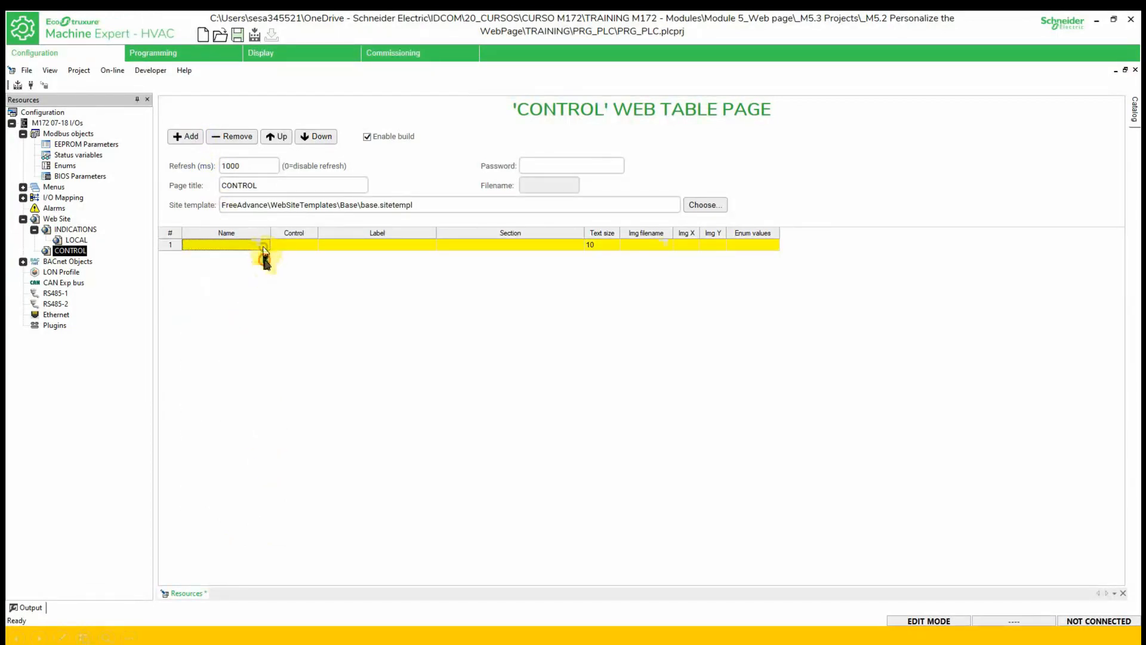
pyautogui.moveTo(265, 284); pyautogui.dragTo(278, 498)
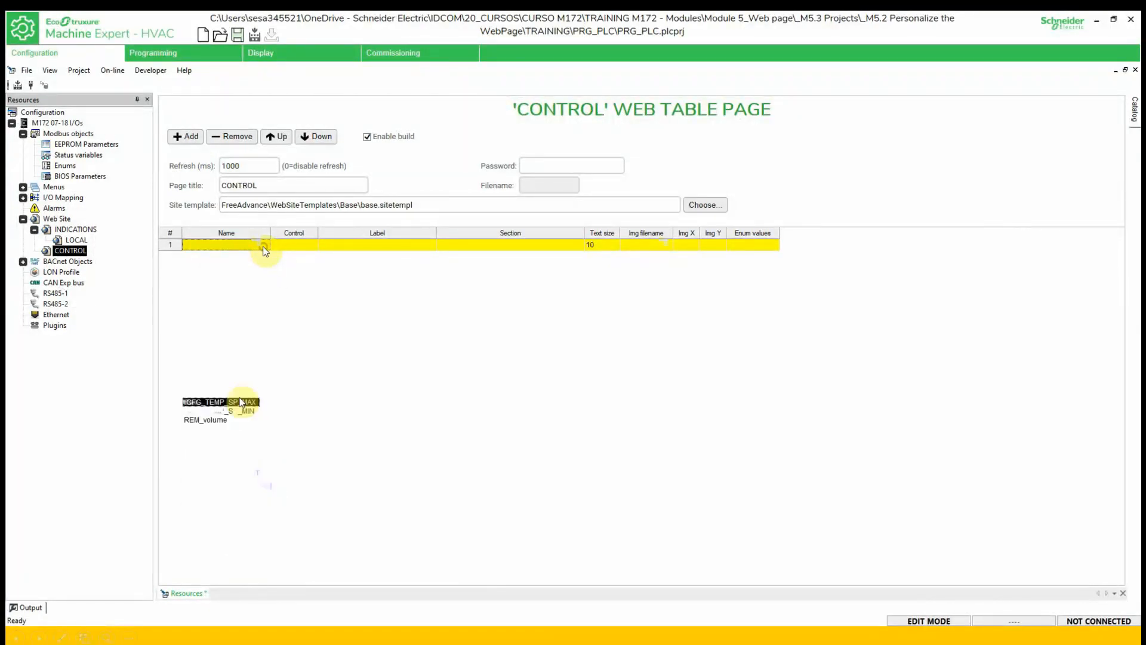
pyautogui.click(236, 384)
pyautogui.click(339, 309)
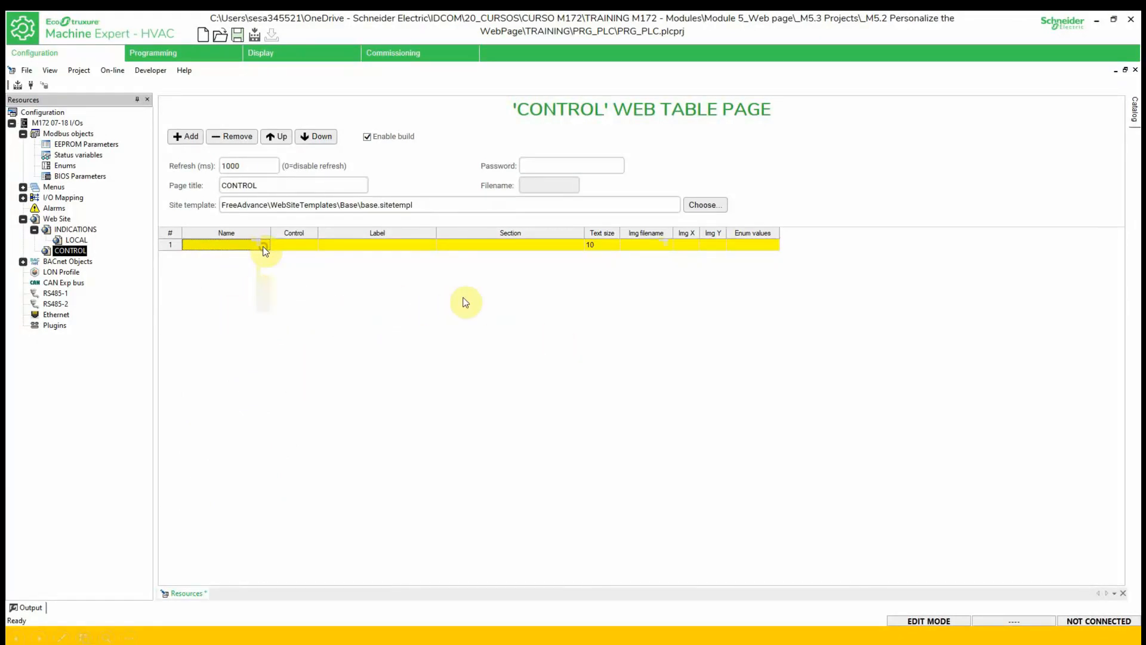
pyautogui.click(183, 136)
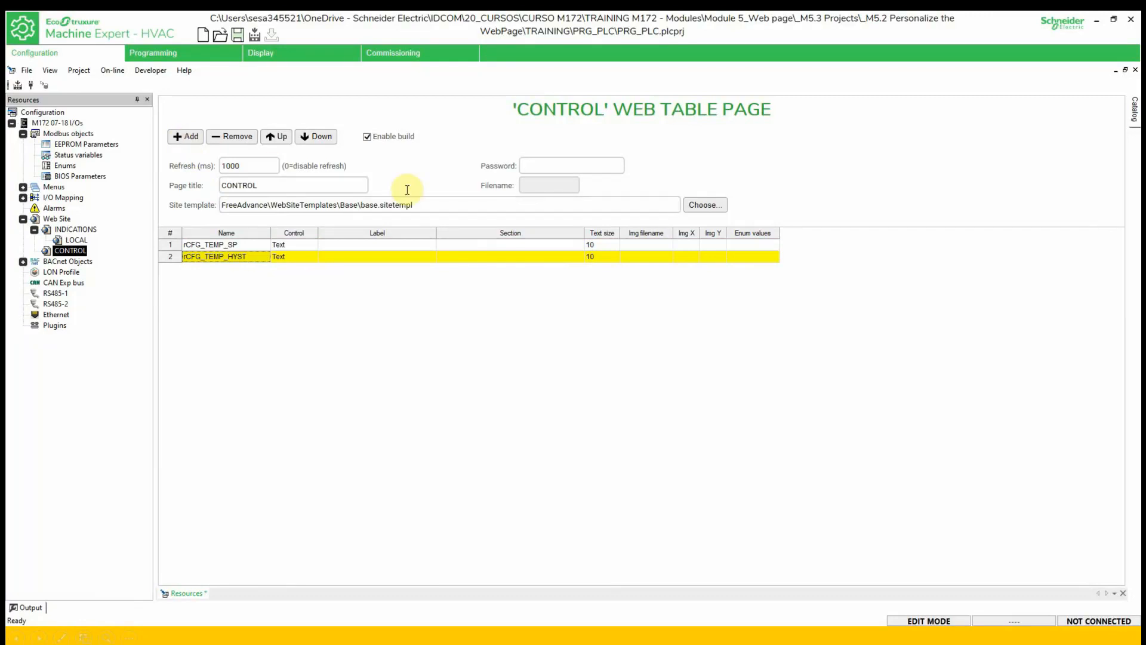
pyautogui.click(477, 243)
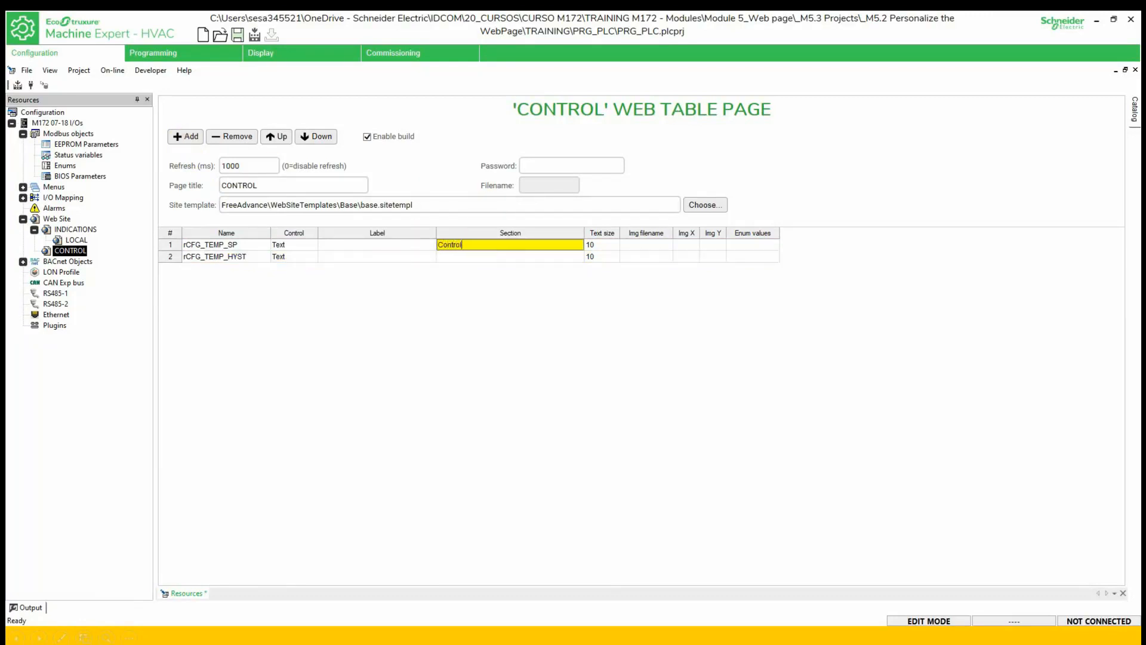
pyautogui.press('Tab')
pyautogui.click(371, 331)
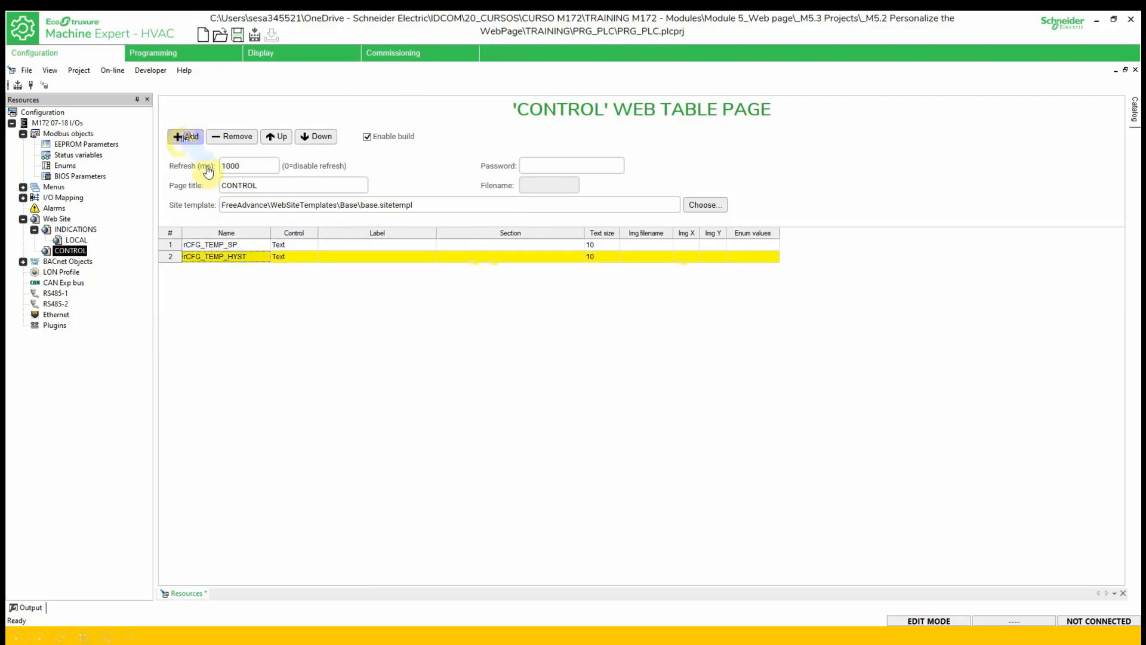
# - Add third and fourth rows for rCFG_TEMP_SP_MAX and rCFG_TEMP_SP_MIN
pyautogui.click(183, 138)
pyautogui.click(265, 269)
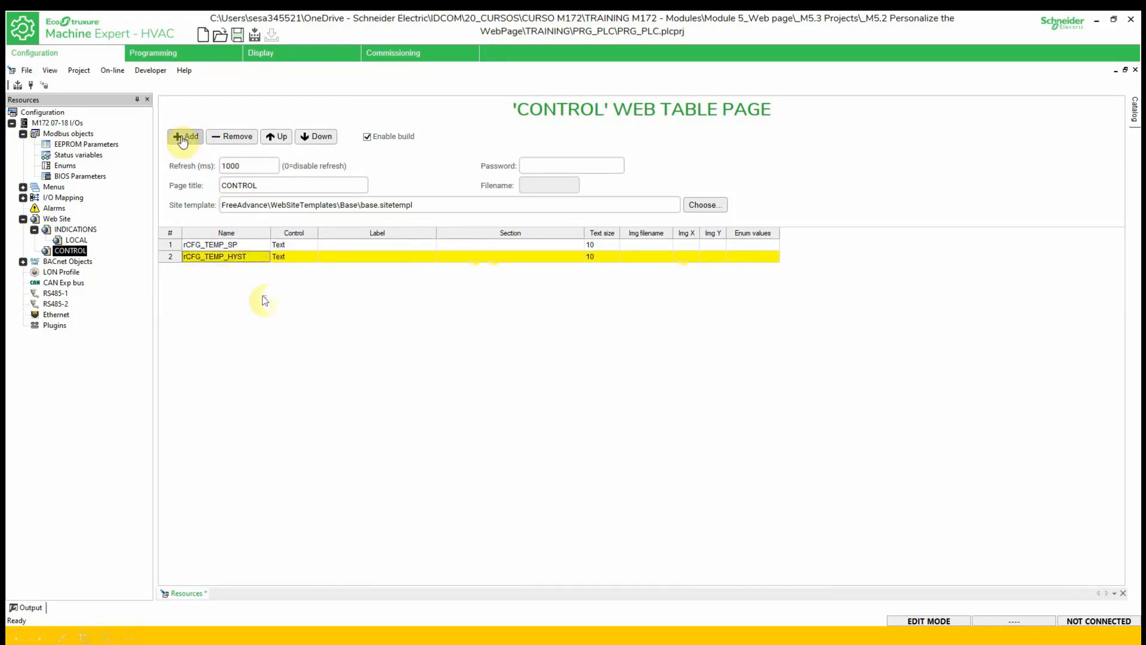
pyautogui.moveTo(263, 298)
pyautogui.mouseDown()
pyautogui.moveTo(278, 413)
pyautogui.moveTo(274, 512)
pyautogui.mouseUp()
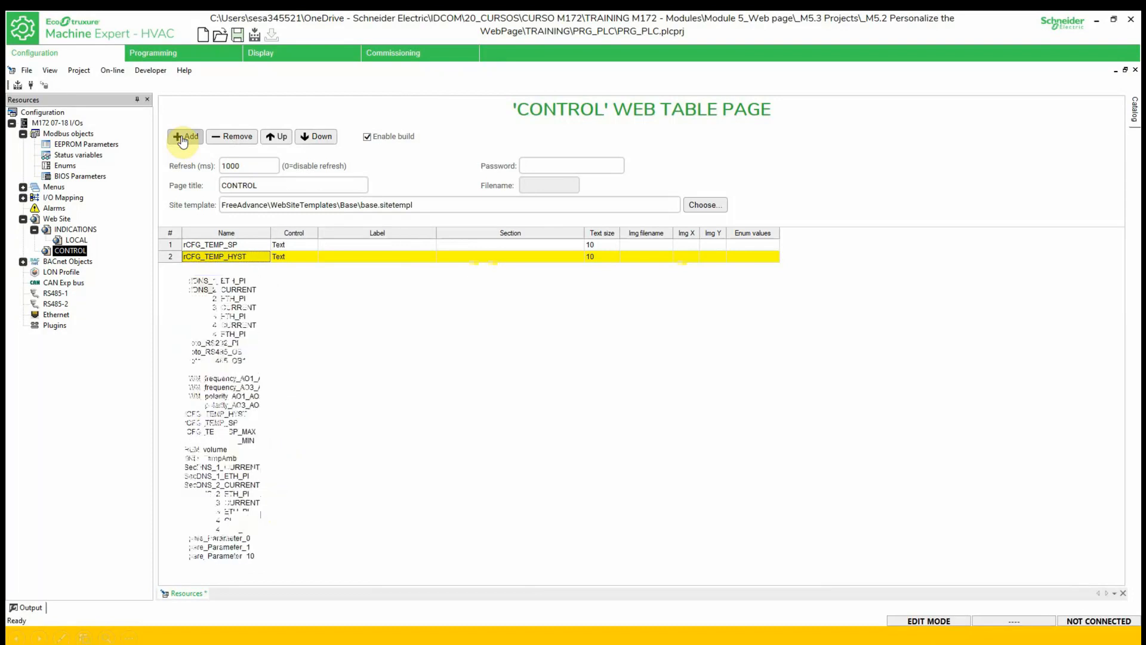
pyautogui.click(238, 439)
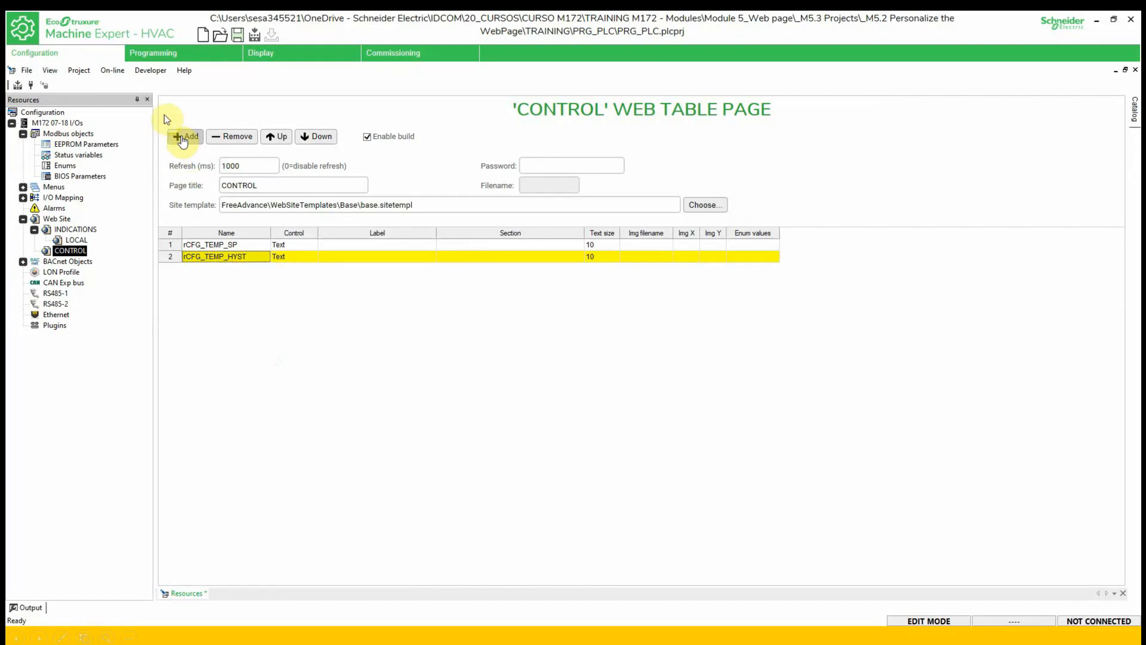
pyautogui.click(184, 137)
pyautogui.click(264, 282)
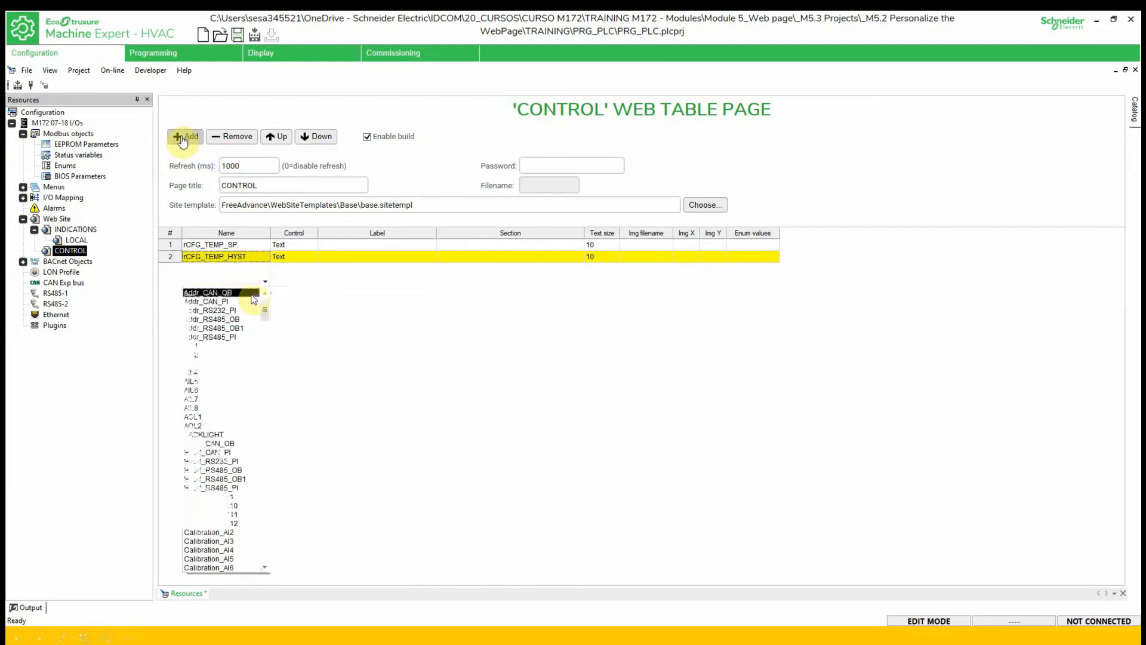
pyautogui.moveTo(264, 303); pyautogui.dragTo(256, 517)
pyautogui.click(250, 472)
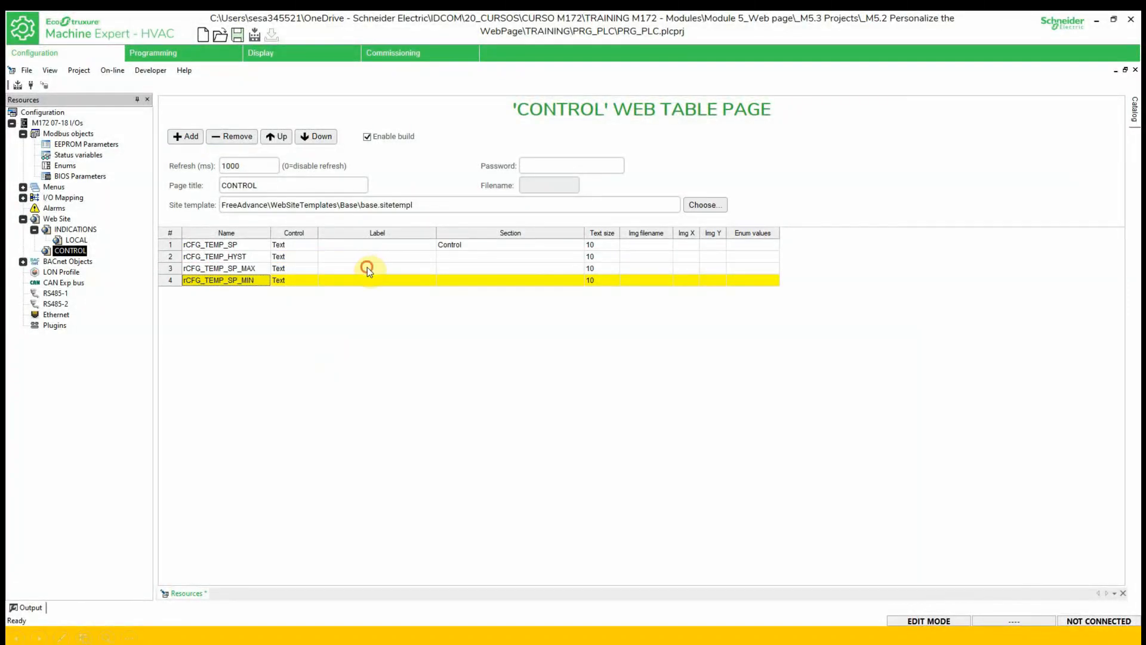
pyautogui.click(368, 268)
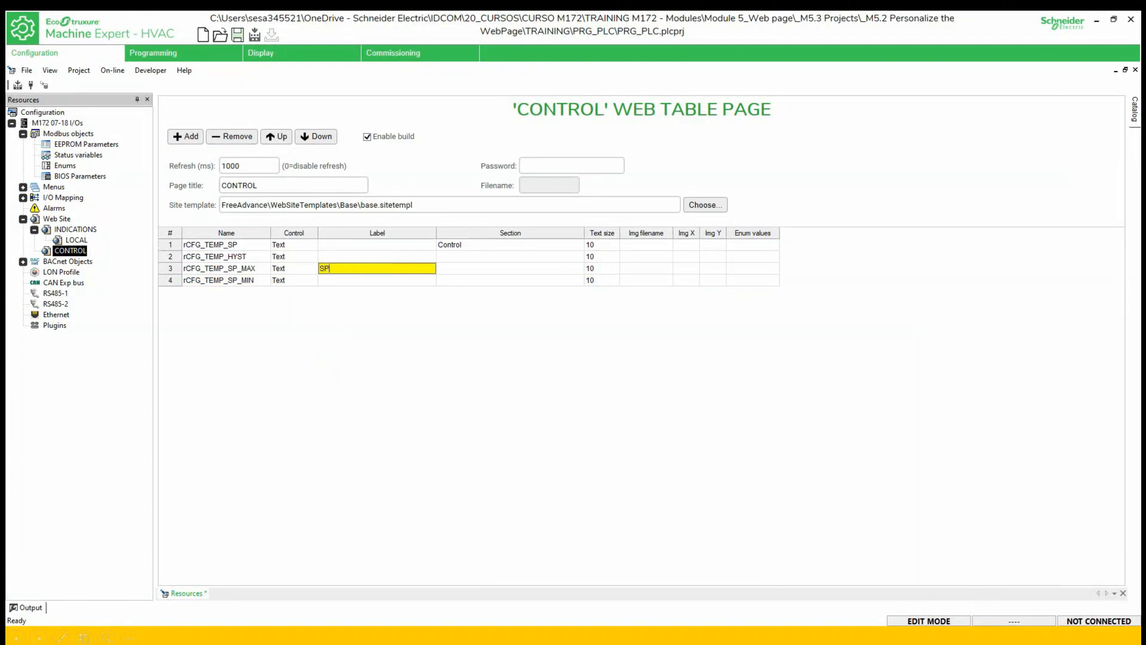
# - Label the rCFG_TEMP_SP_MAX row 'SP max' and begin the fourth row's label
pyautogui.write('SP')
pyautogui.write('max')
pyautogui.click(373, 284)
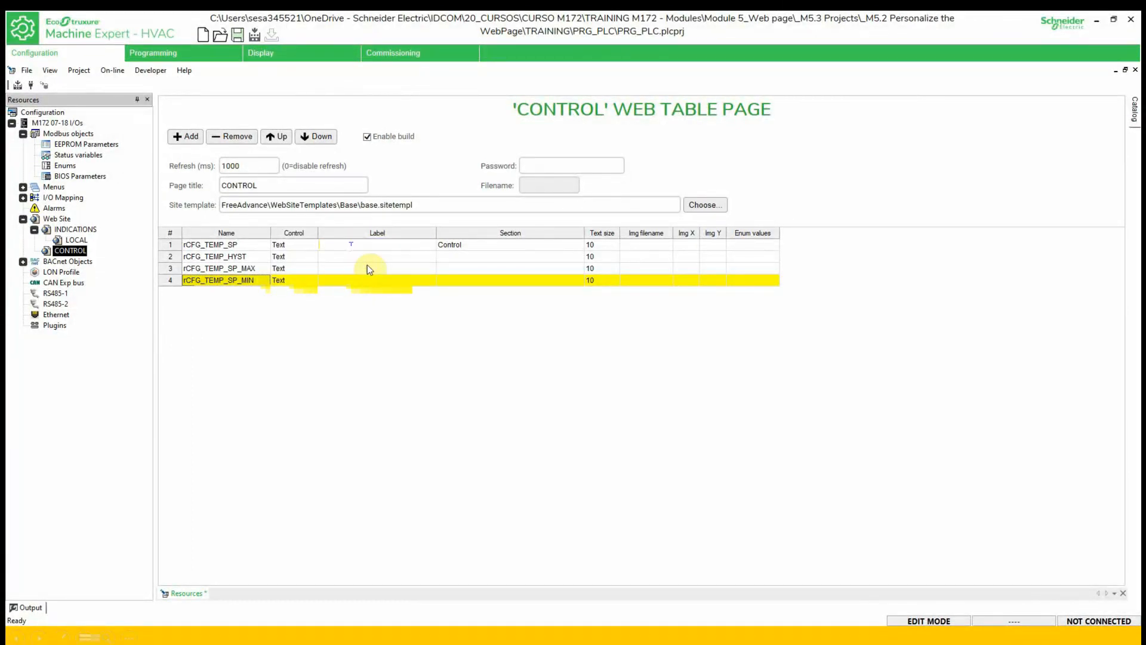
pyautogui.write('p')
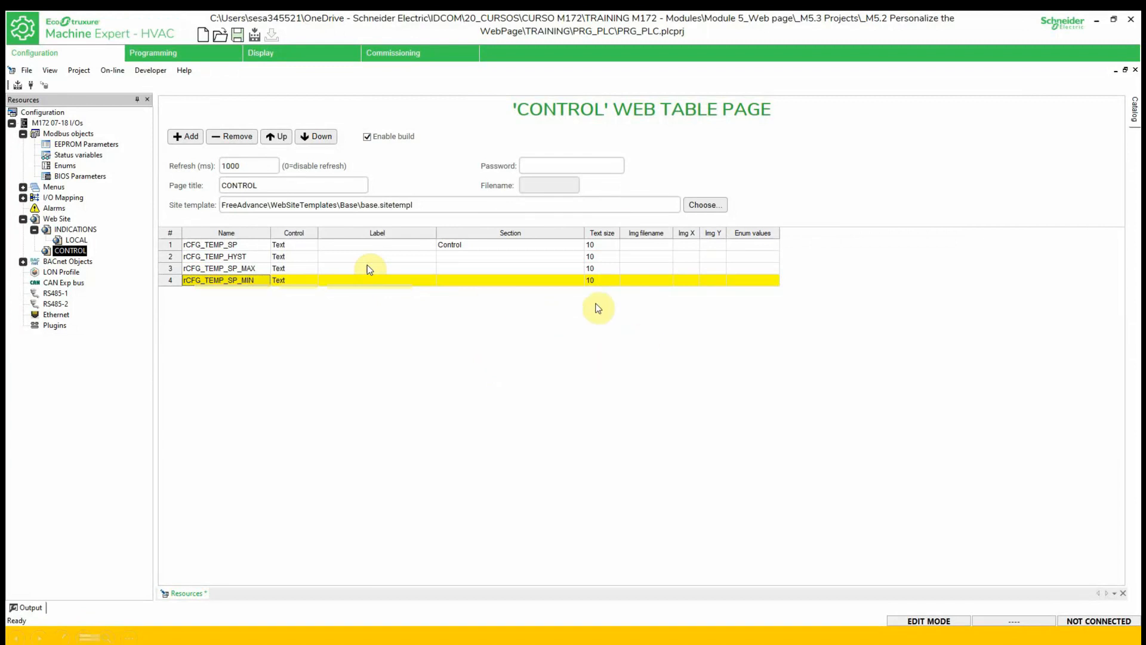
# - Build the web site via Web Site > Build Web site and go to Commissioning
pyautogui.rightClick(56, 218)
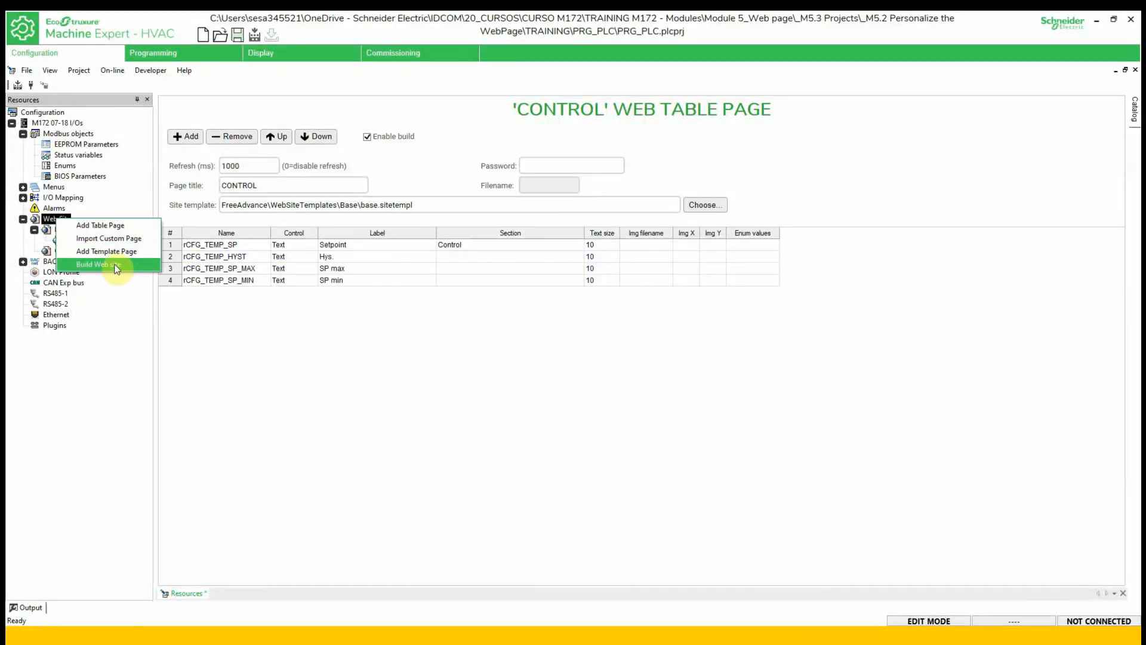
pyautogui.click(116, 269)
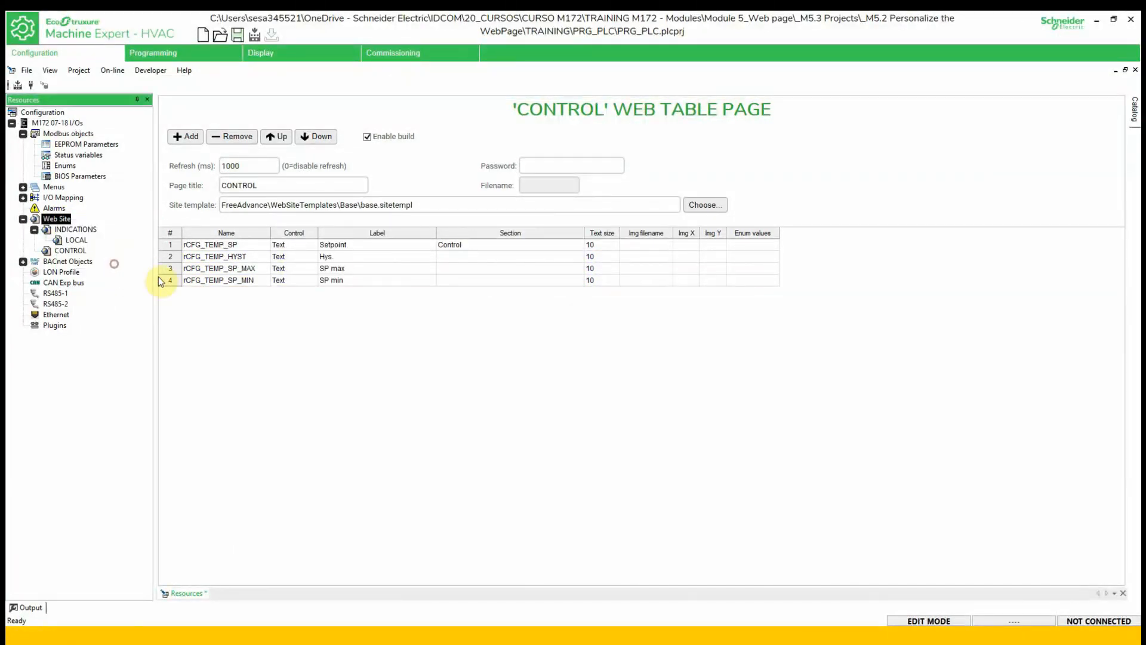
pyautogui.click(409, 62)
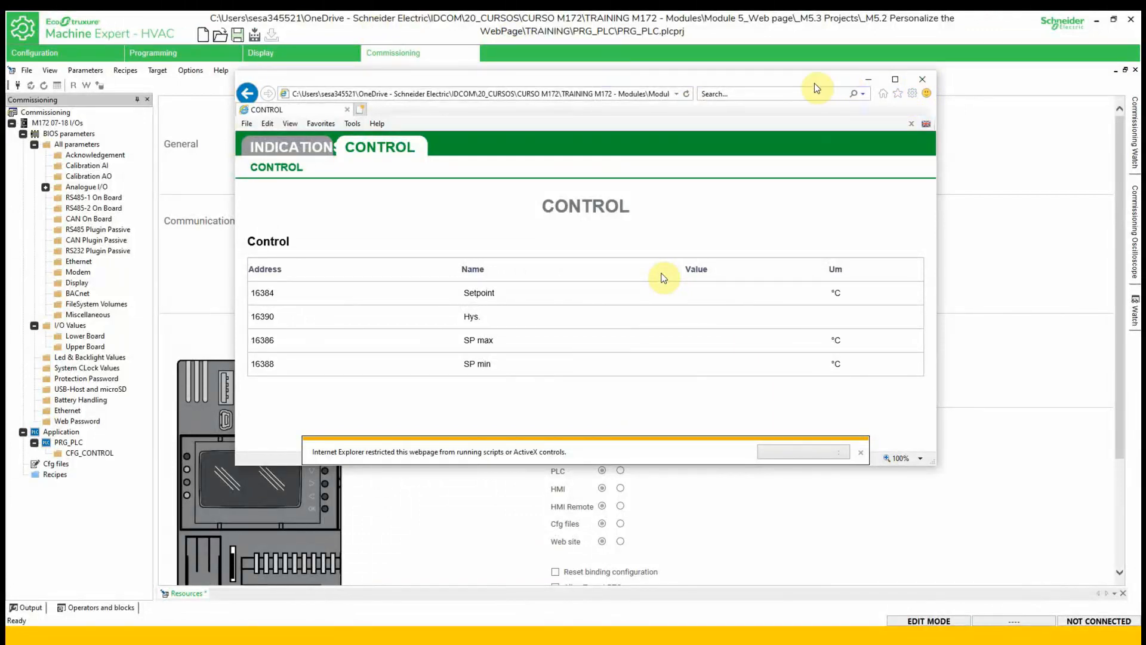
# - Minimize the browser preview, rebuild the web site, and return to the Commissioning view
pyautogui.click(867, 84)
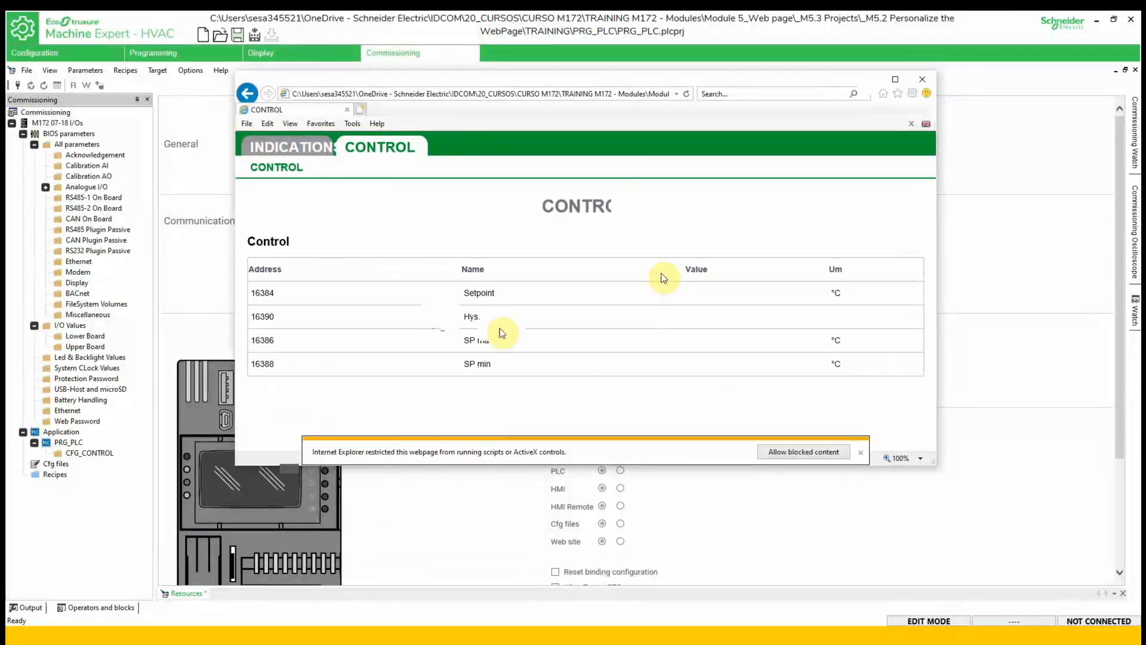
pyautogui.click(93, 53)
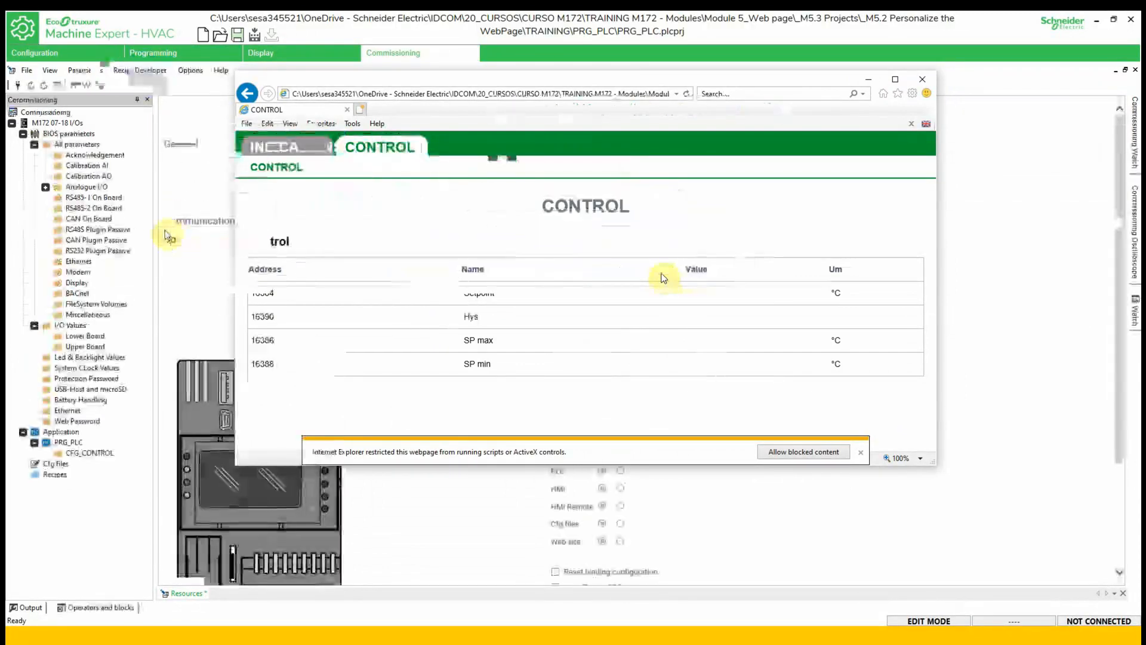
pyautogui.rightClick(57, 221)
pyautogui.click(91, 266)
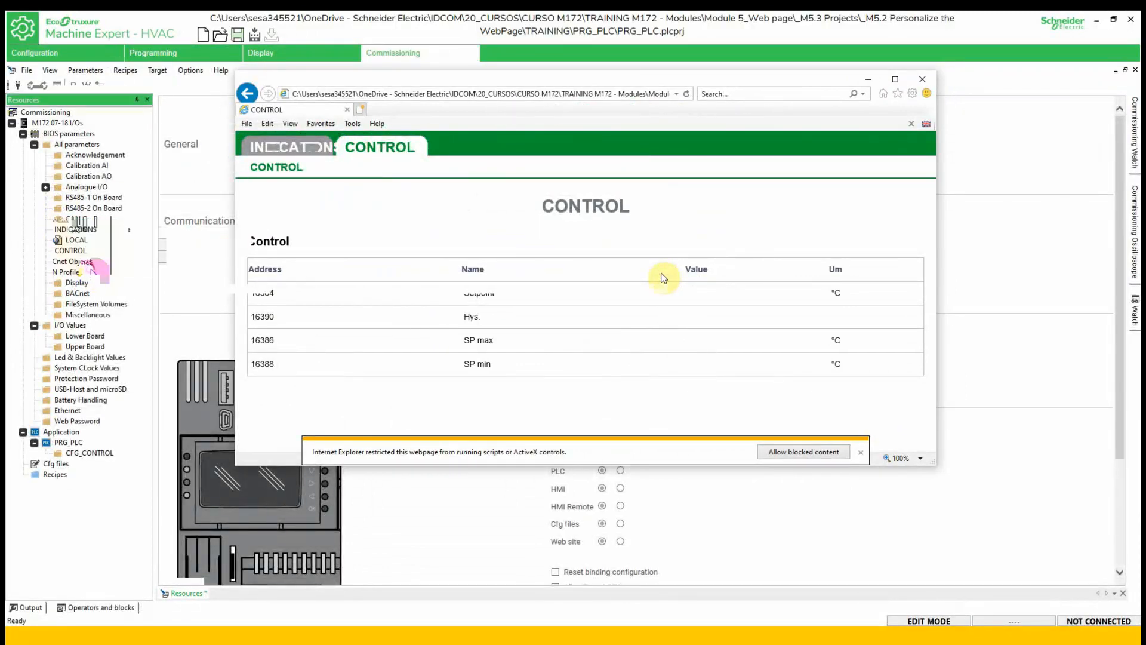
pyautogui.click(409, 53)
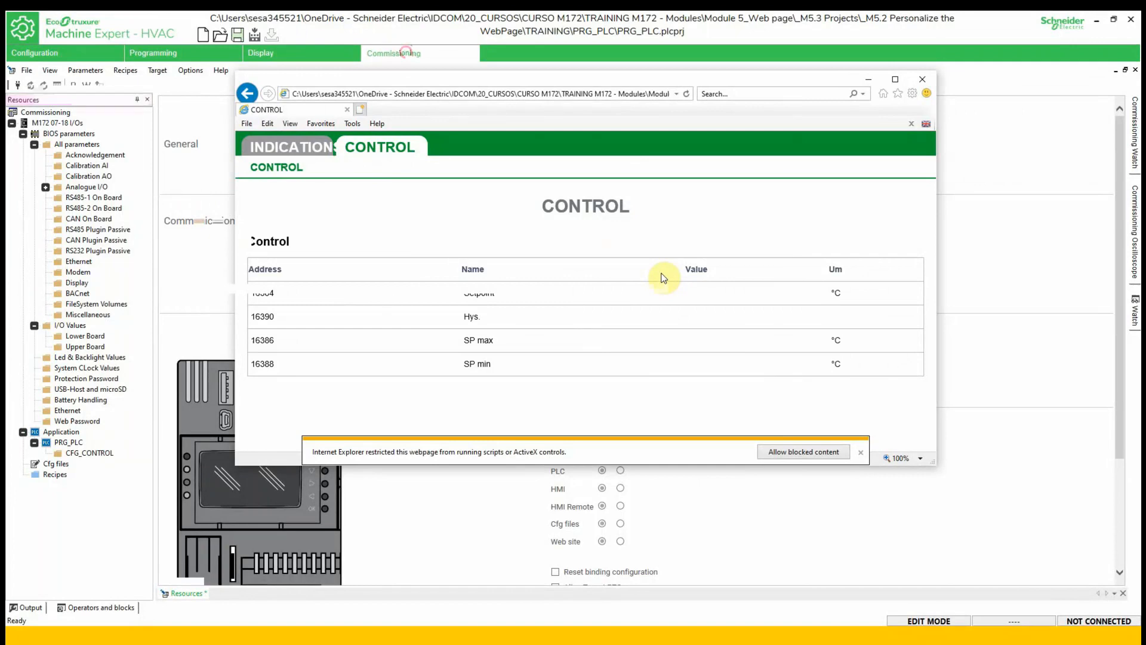
pyautogui.click(866, 385)
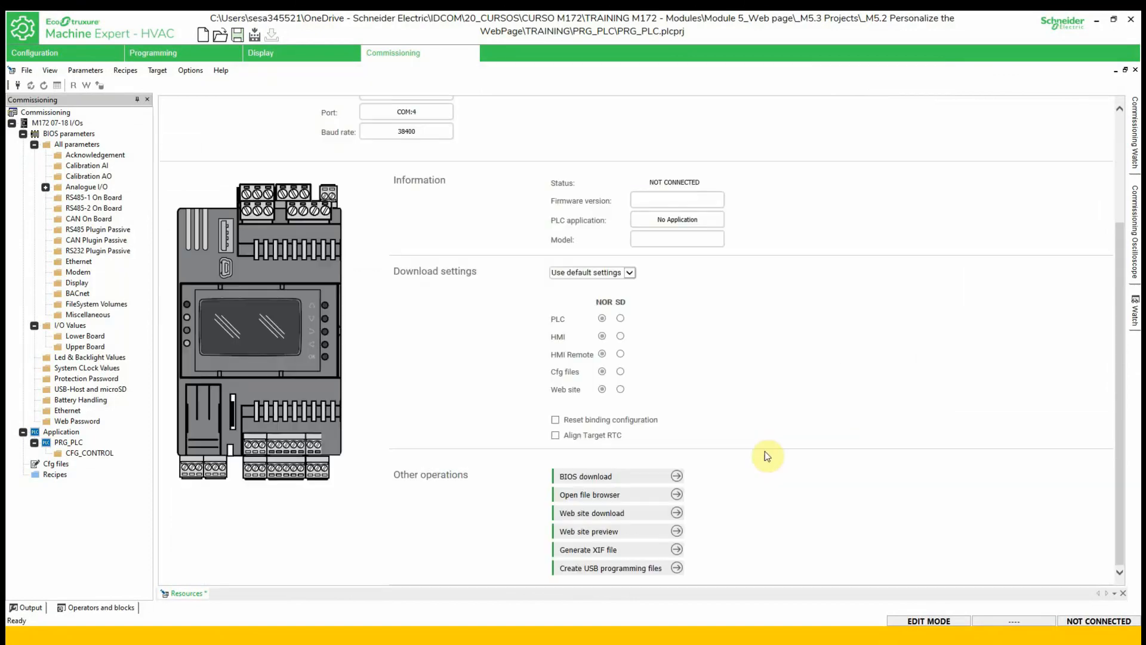
pyautogui.press('super')
# - Switch to the PRG_PLC project folder window from the taskbar
pyautogui.moveTo(311, 637)
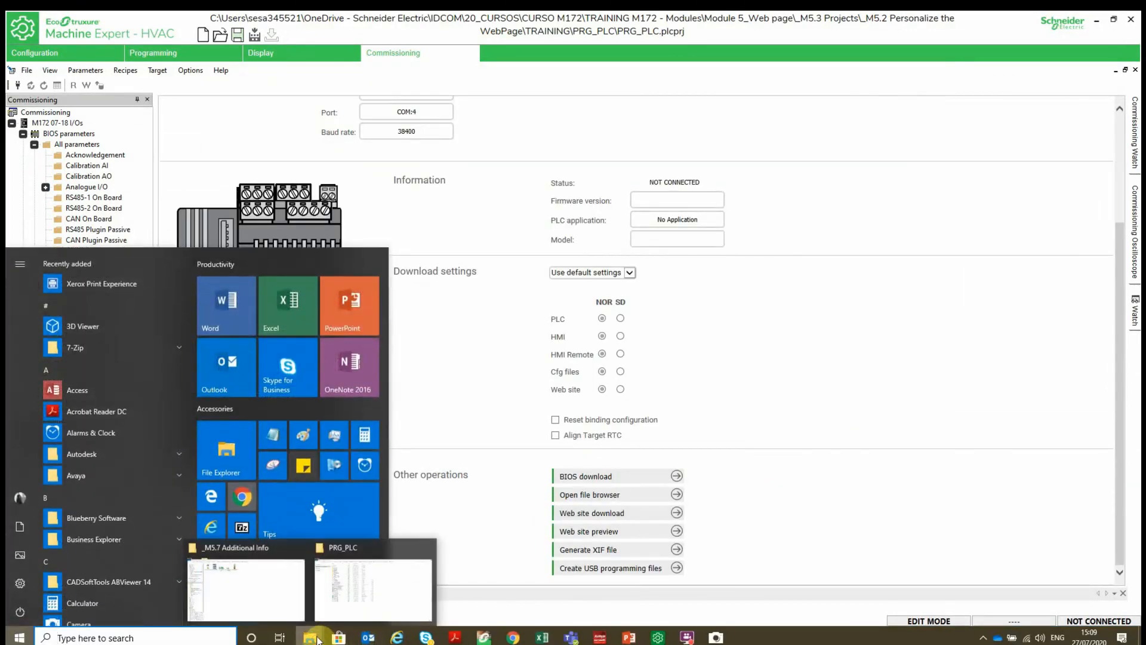
pyautogui.click(342, 603)
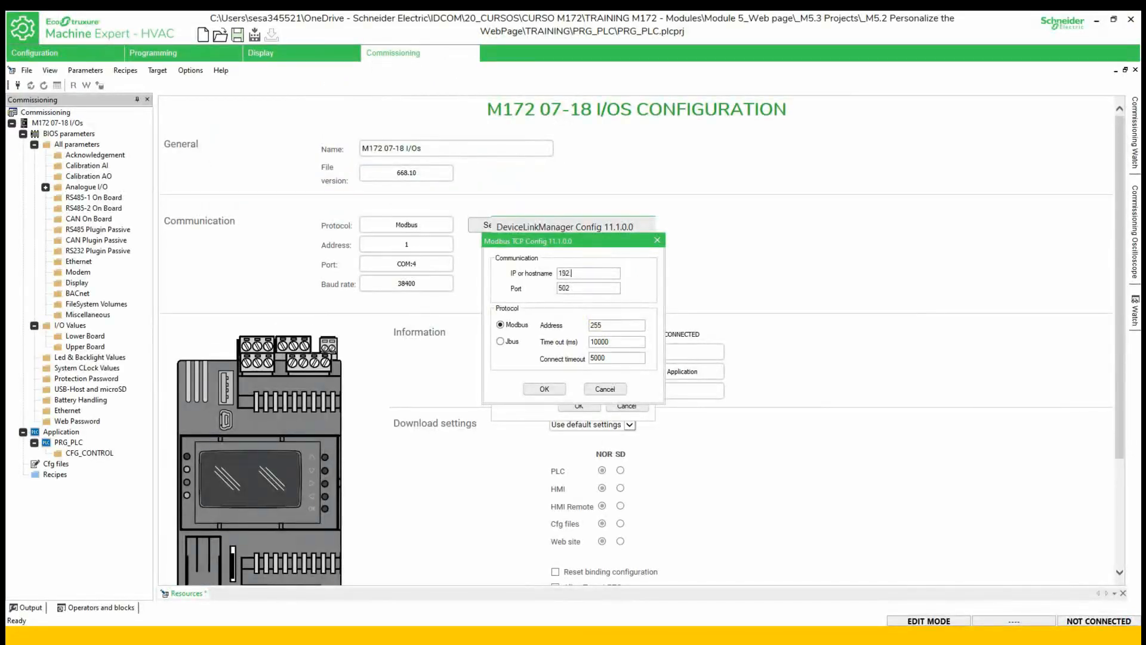
# - Complete the IP as 192.168.1.172 with port 502 and confirm ModbusTCP as active protocol
pyautogui.write('.168.1.172')
pyautogui.click(544, 388)
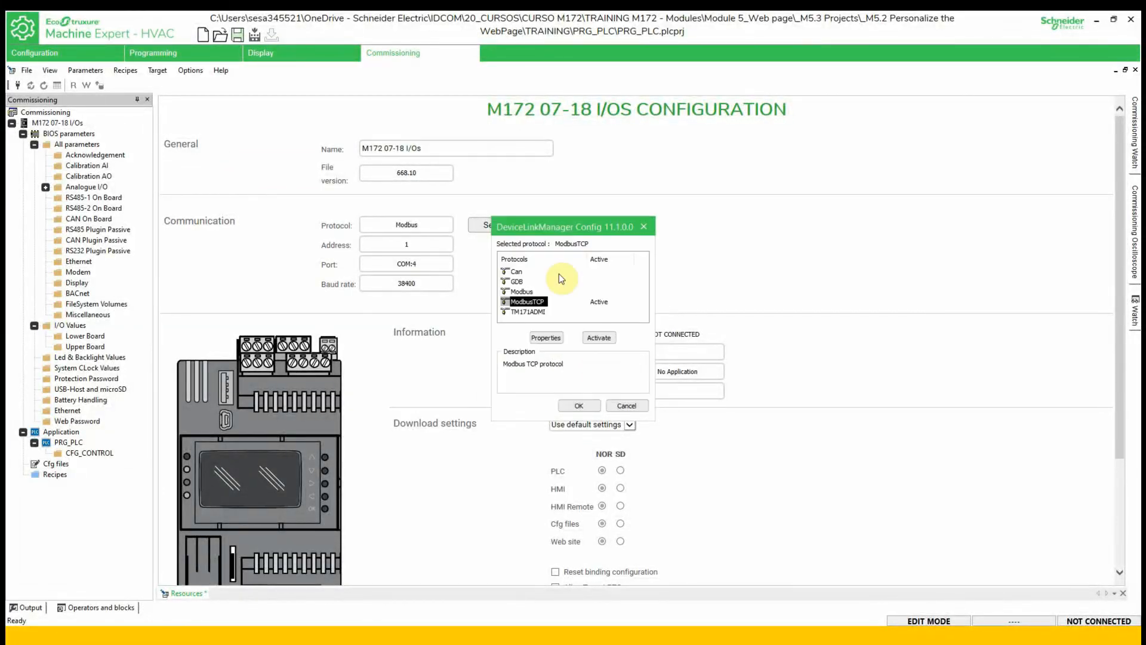
pyautogui.click(578, 407)
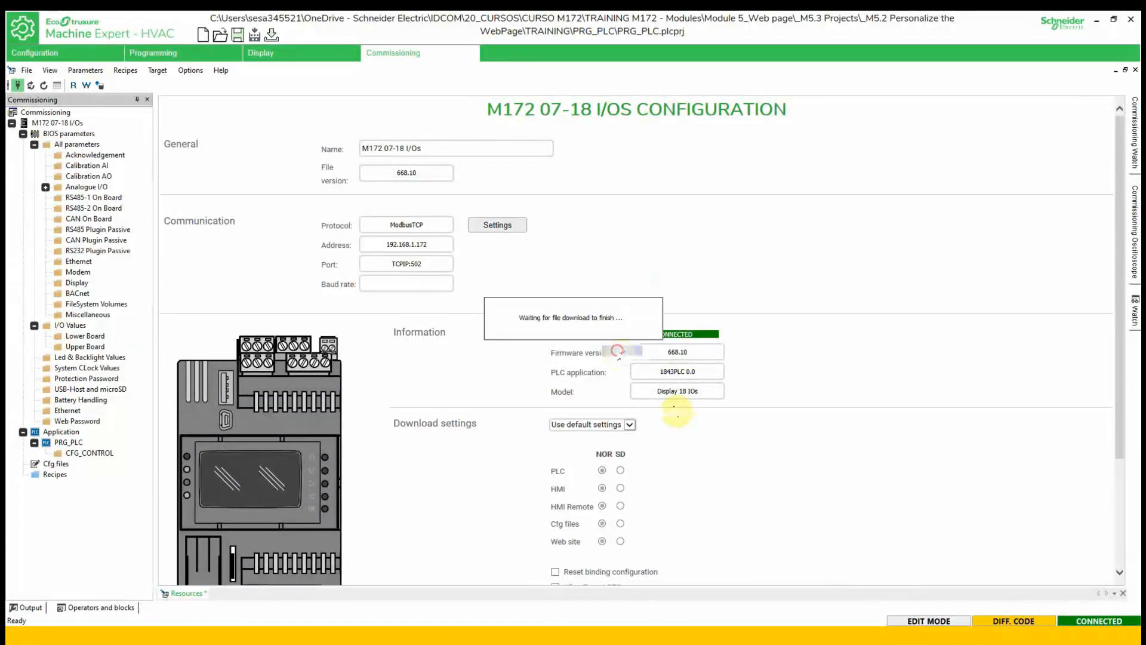
# - Check the download Output log, then enter 192.168.1.172 in the browser's address bar
pyautogui.click(30, 607)
pyautogui.press('super')
pyautogui.press('super')
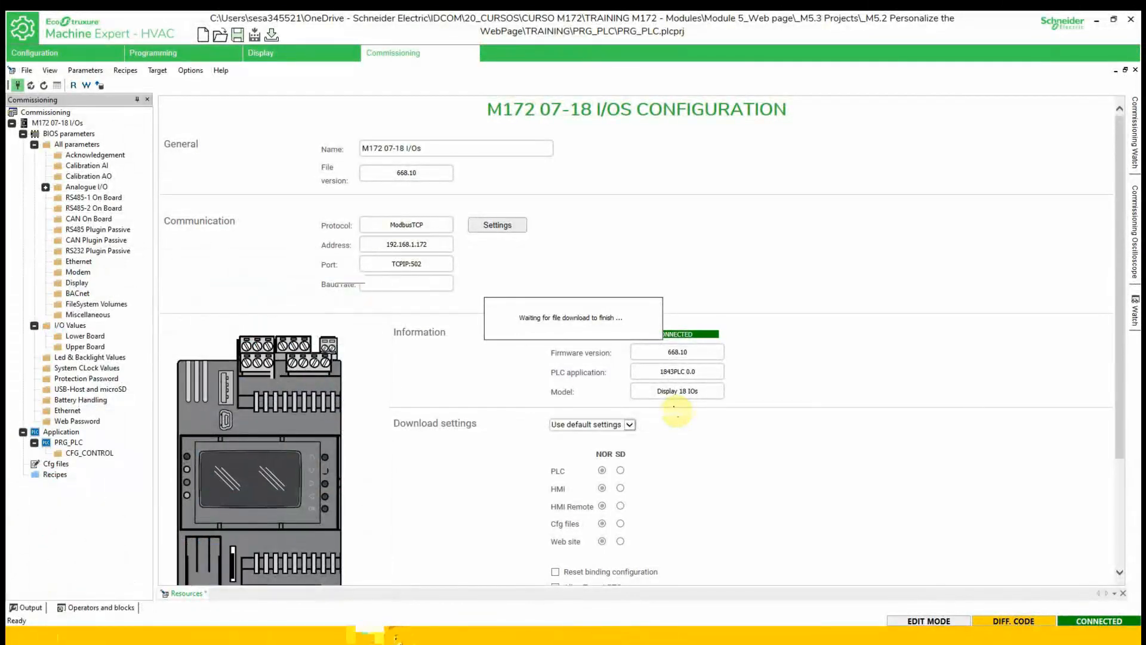
pyautogui.click(395, 638)
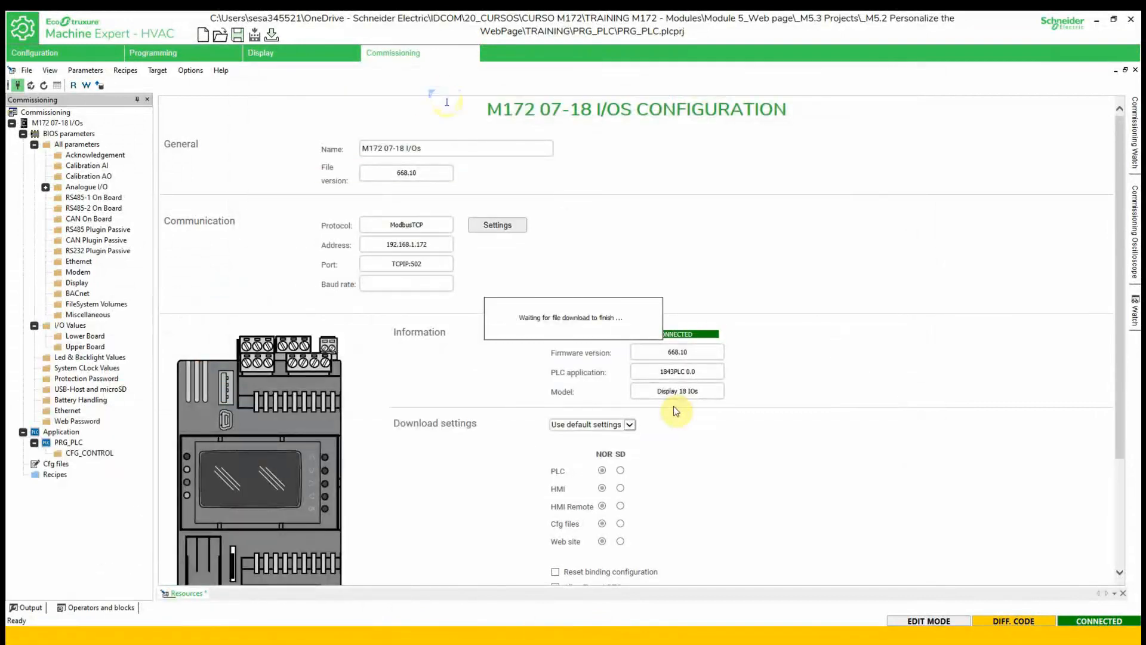
pyautogui.click(449, 94)
pyautogui.write('192.168.')
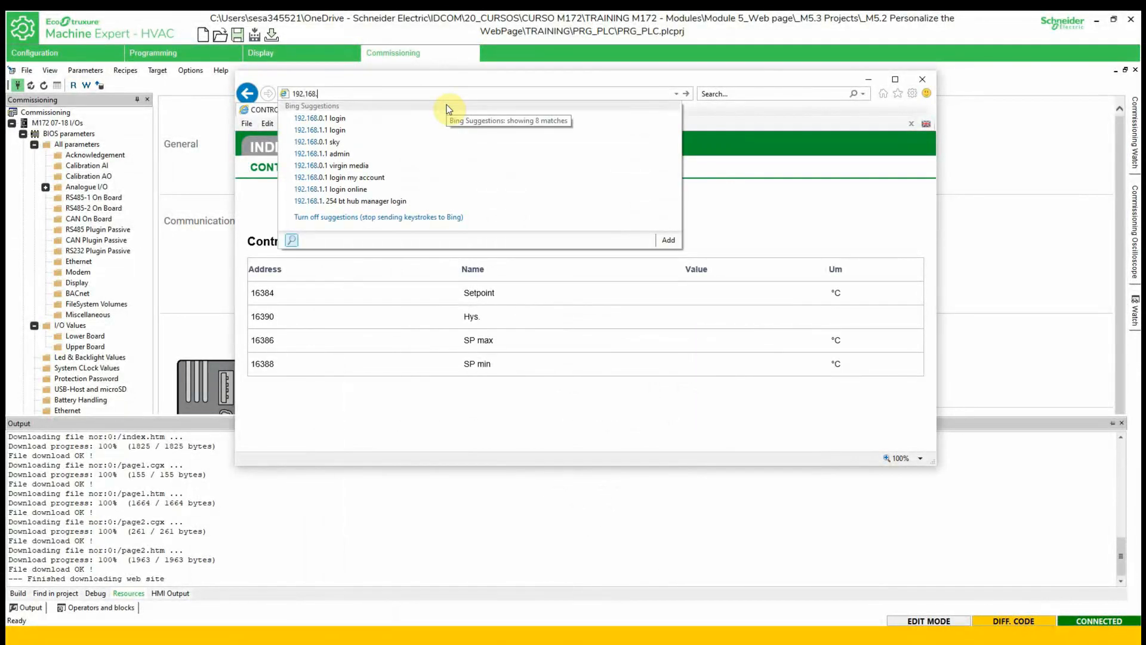
pyautogui.write('1.172')
# - Load the controller site at 192.168.1.172, log in, and view the INDICATION page
pyautogui.press('Return')
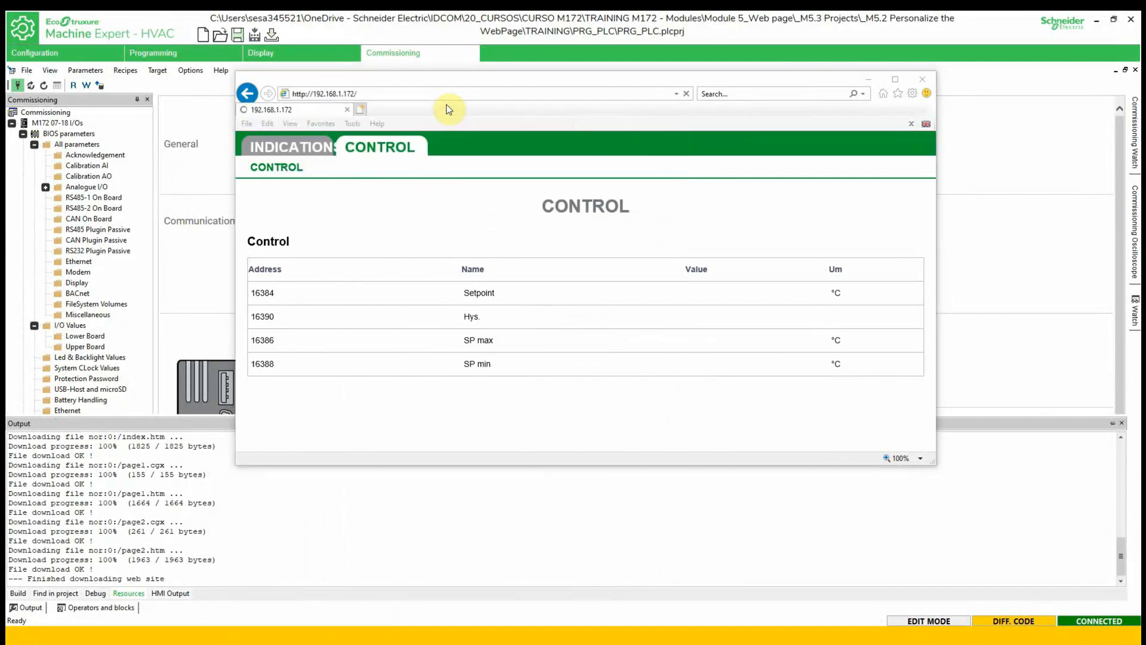
pyautogui.write('A')
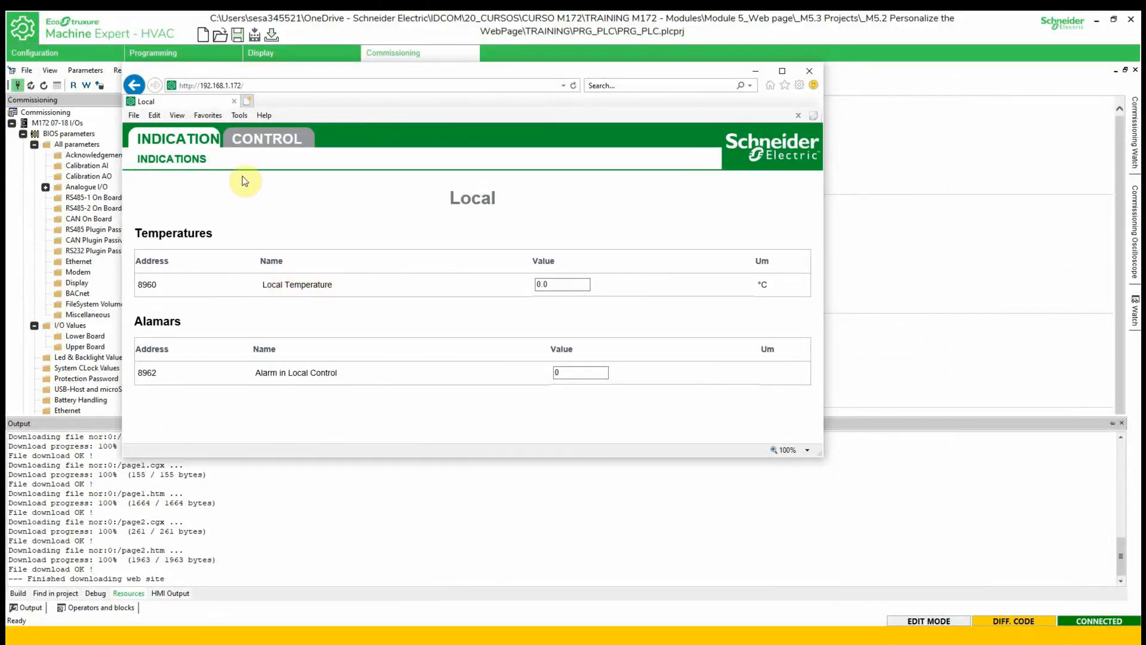
pyautogui.click(170, 160)
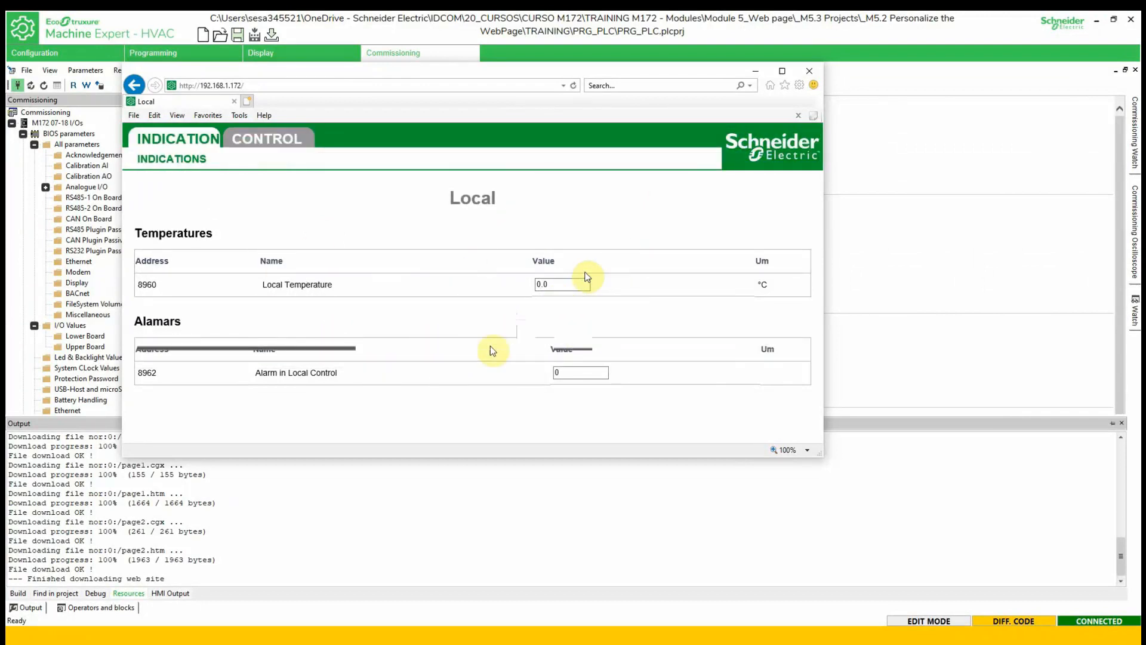
pyautogui.doubleClick(398, 37)
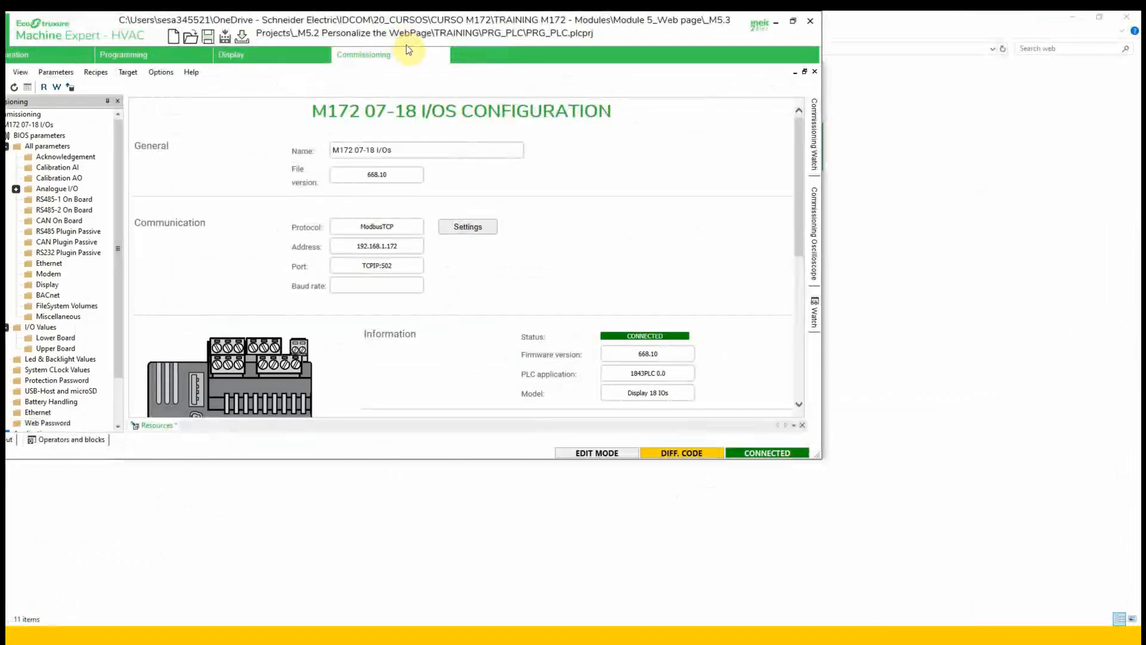
# - Maximize the project window and download the PLC program from the Programming view
pyautogui.click(791, 21)
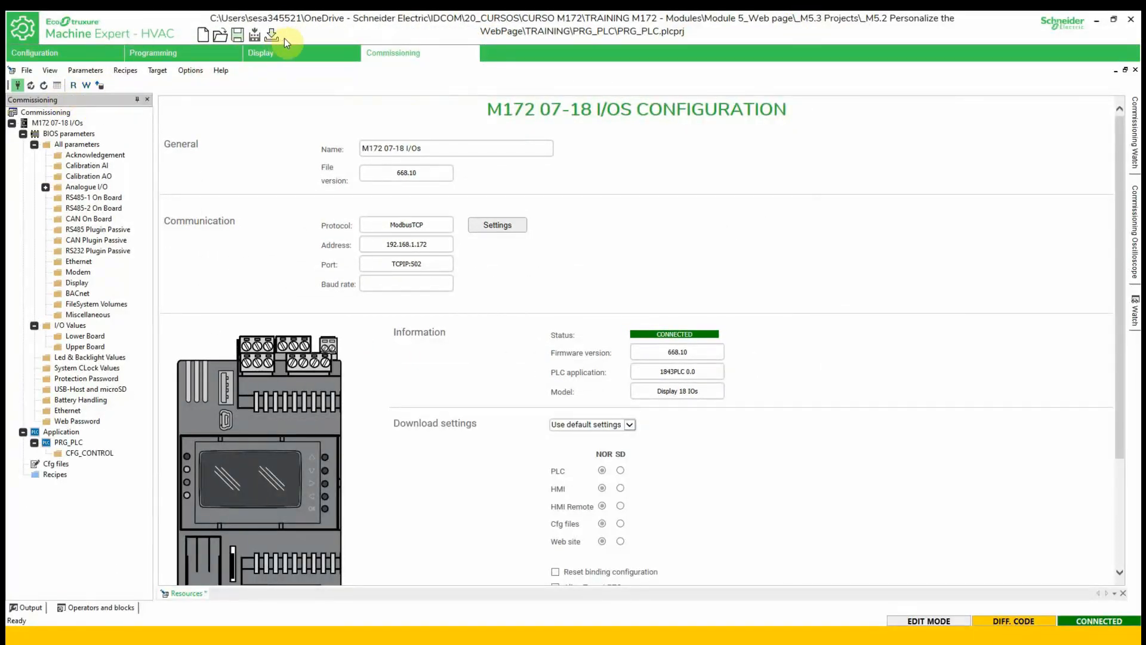
pyautogui.click(165, 55)
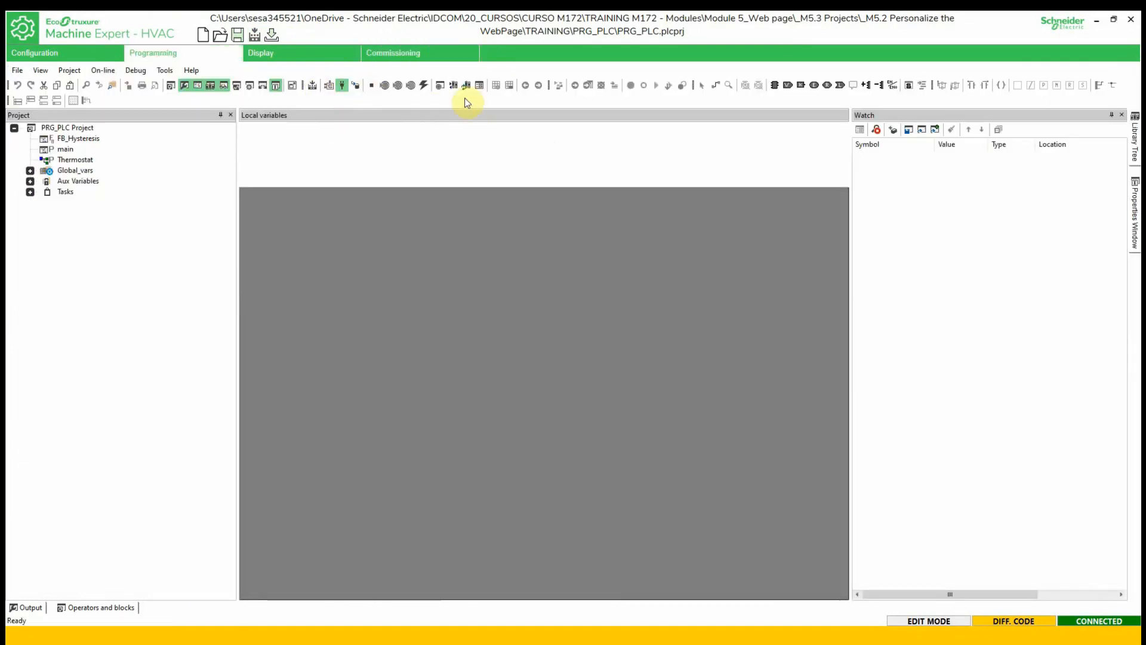
pyautogui.click(394, 51)
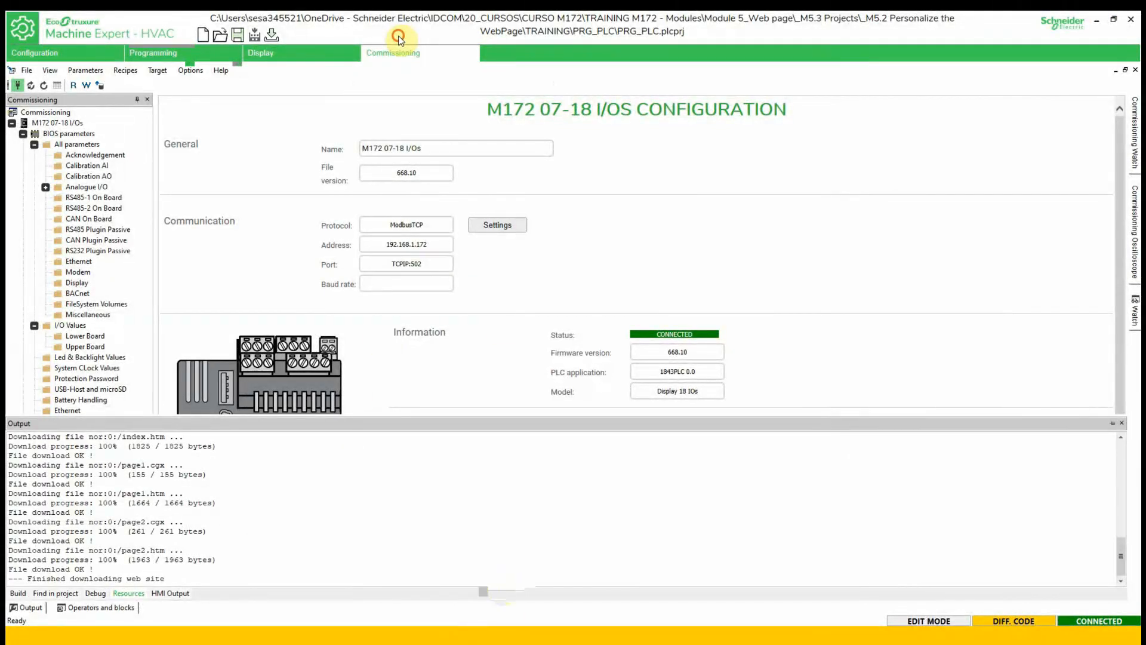
pyautogui.press('super')
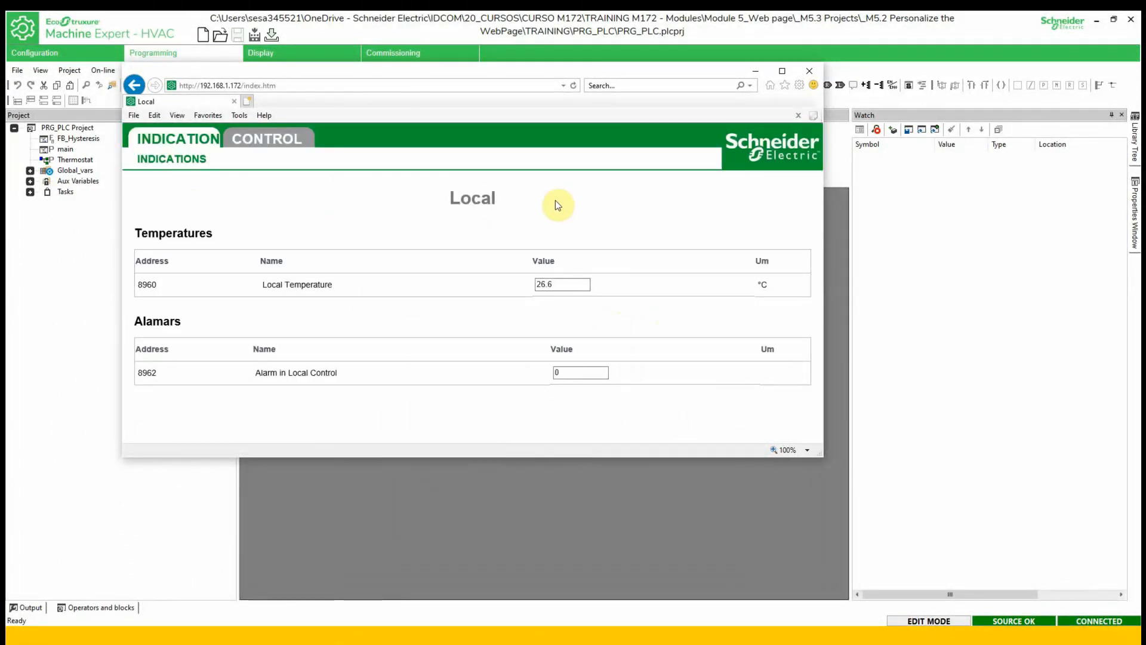
# - Check live values on the INDICATION page, select the CONTROL Setpoint value, then return to INDICATION
pyautogui.click(160, 147)
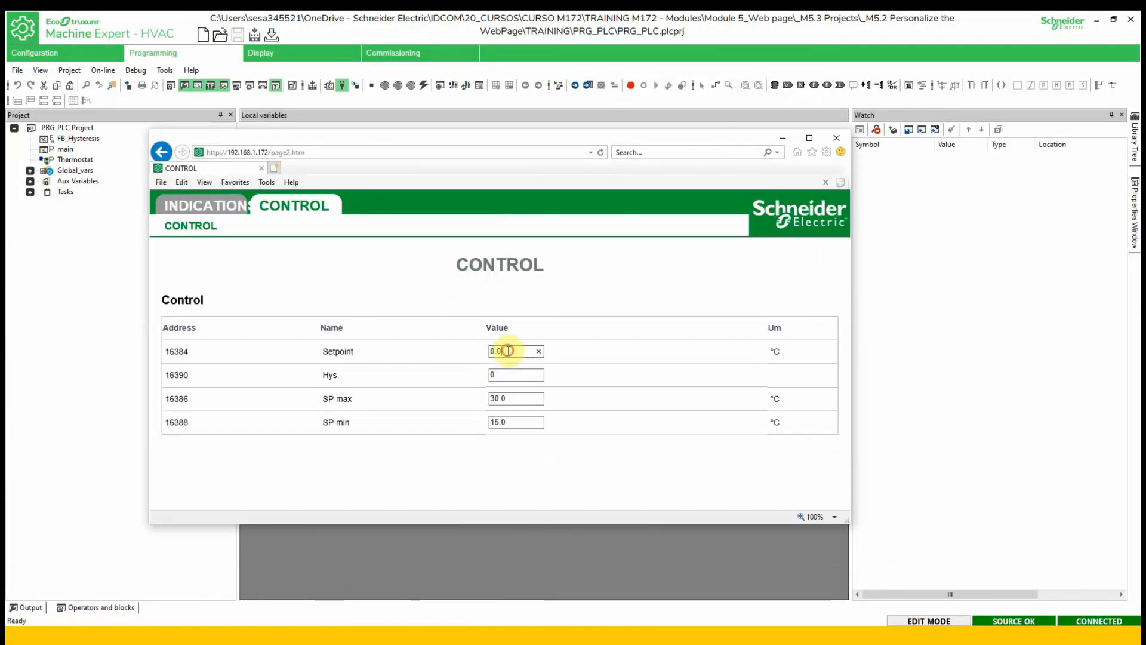
pyautogui.doubleClick(508, 351)
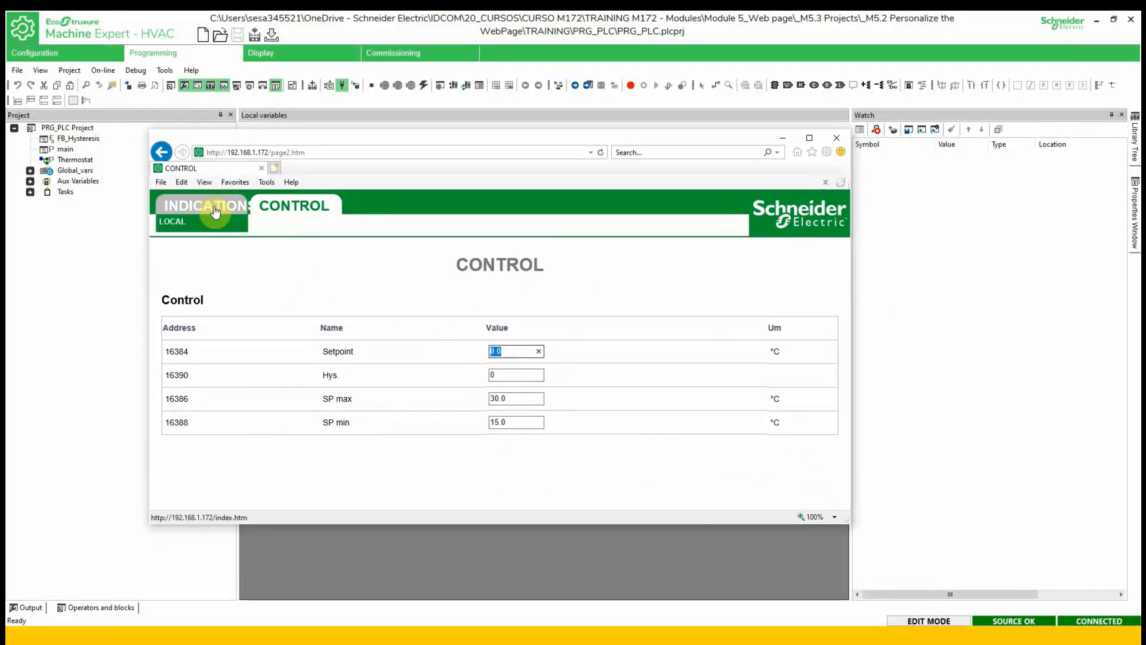
pyautogui.click(481, 361)
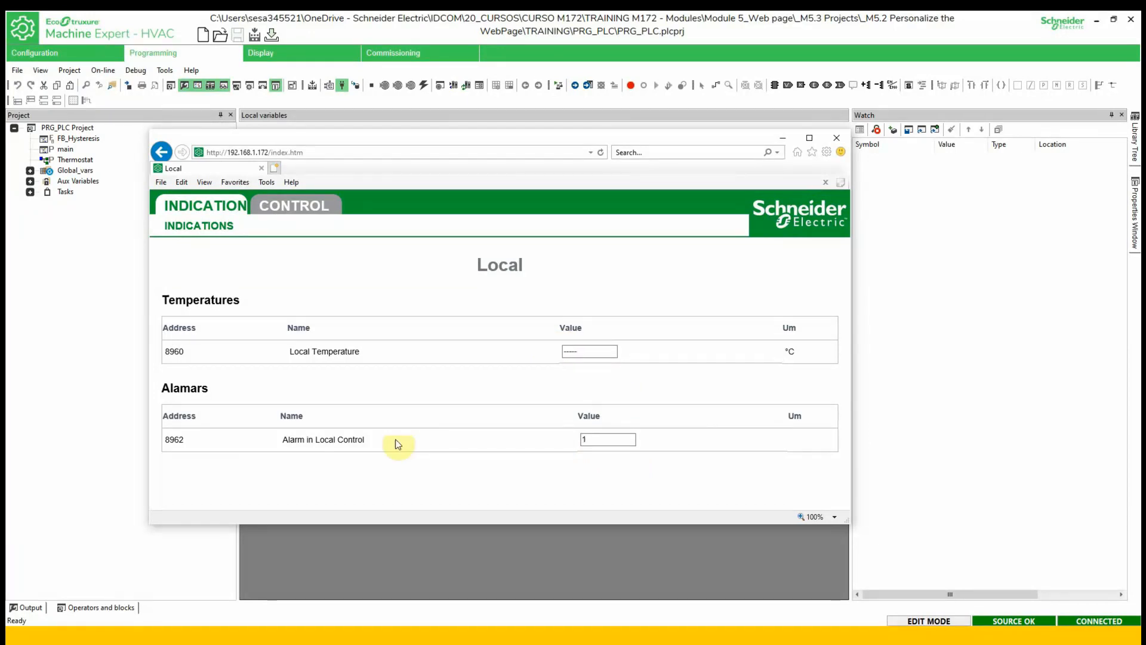
# - Minimize Internet Explorer to reveal the 'Add images into the WebPage' slide
pyautogui.click(783, 139)
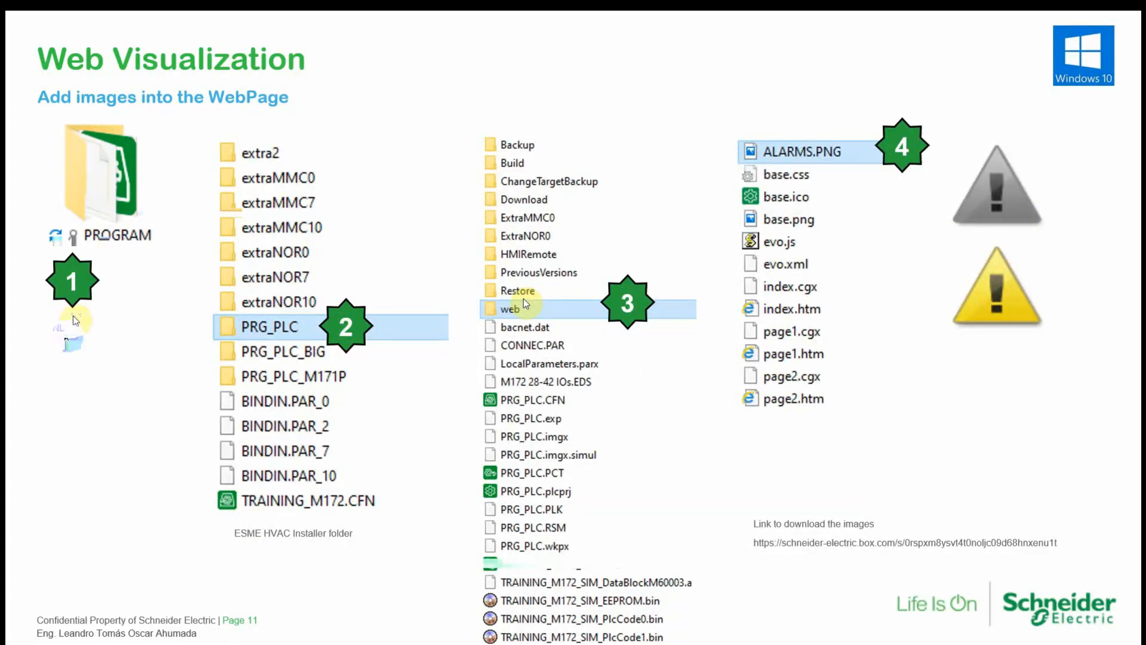
# - Advance to slide 12, then return to Machine Expert's LOCAL page and open row 3's Control choices
pyautogui.press('Right')
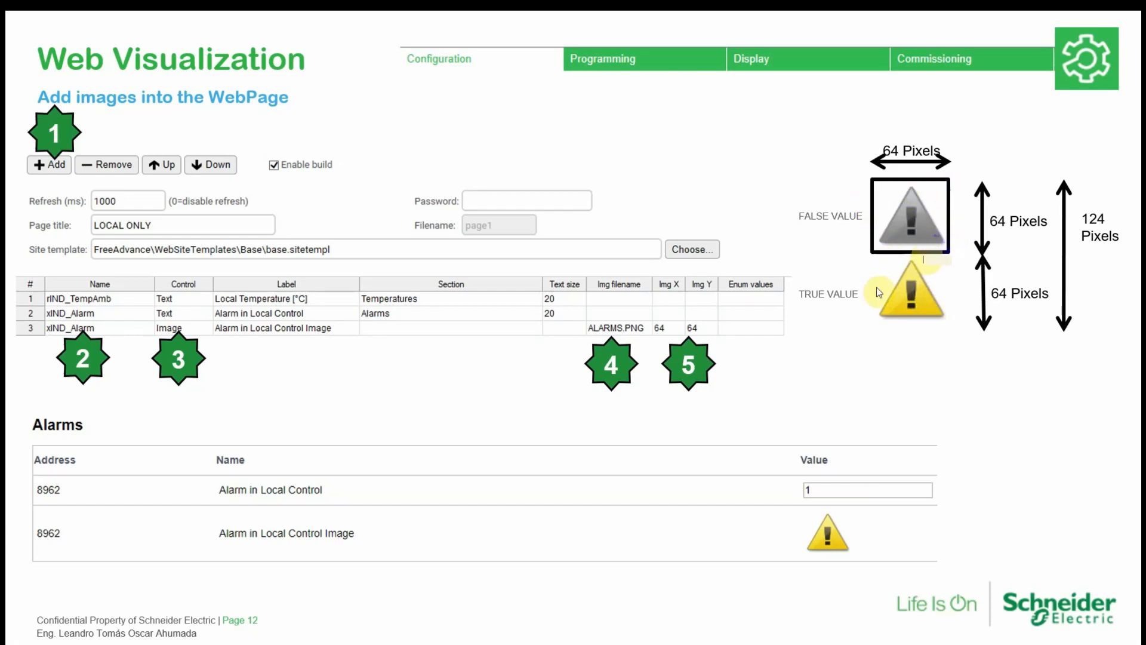
pyautogui.press('super')
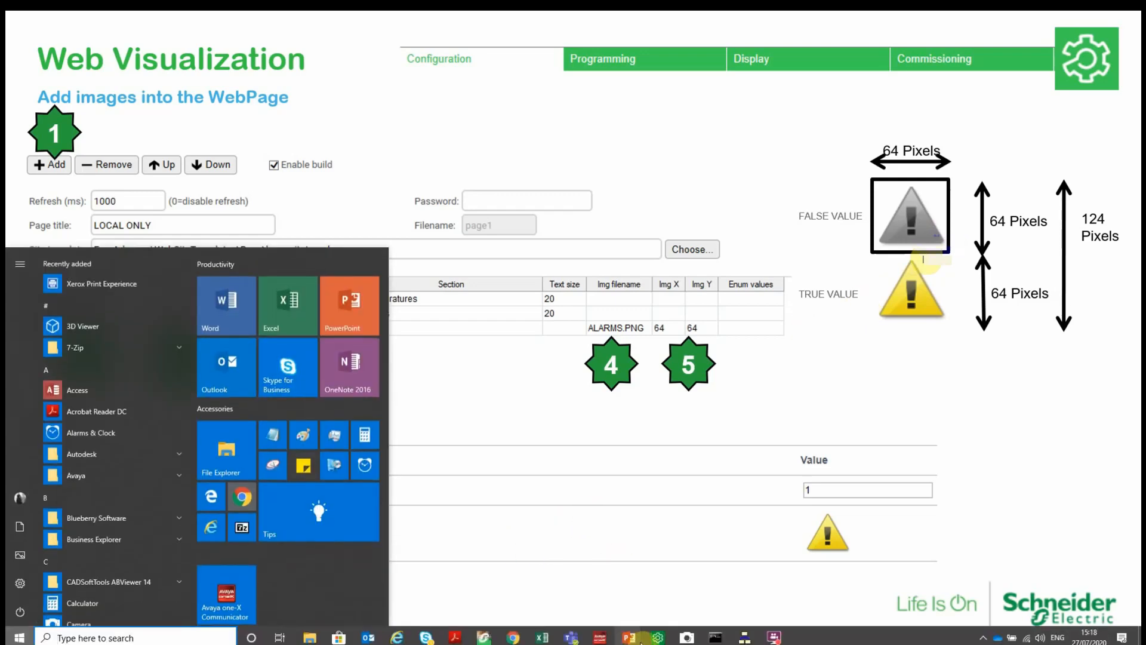
pyautogui.click(657, 639)
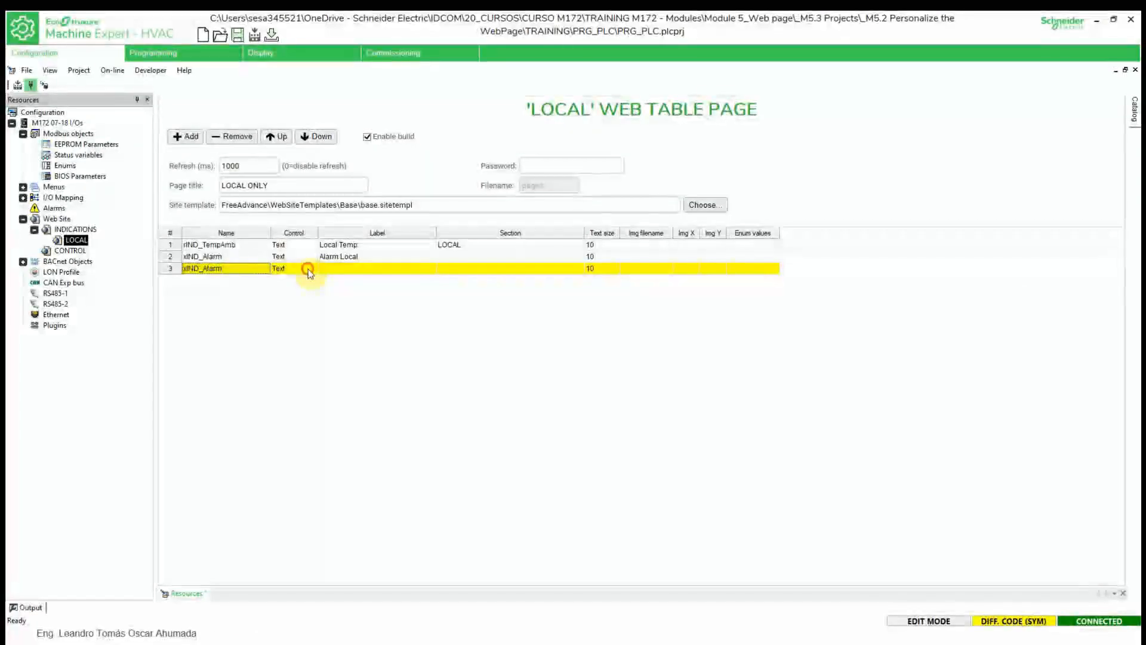
pyautogui.click(308, 273)
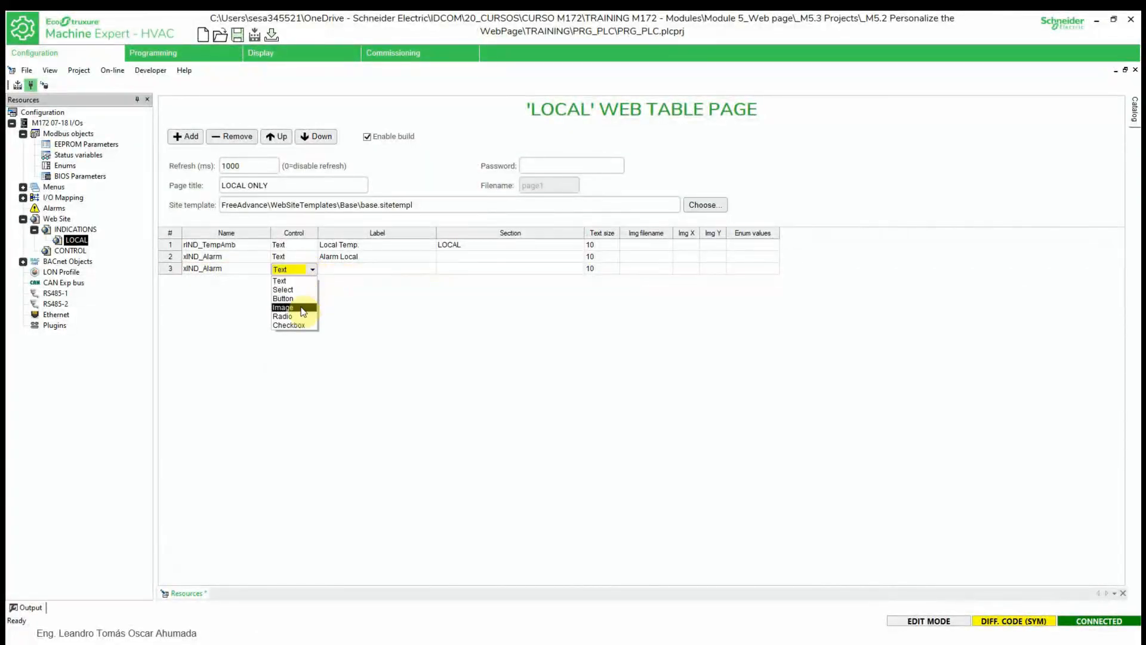
# - Make row 3 (xIND_Alarm) an Image control, then select ALARMS.PNG in File Explorer
pyautogui.click(302, 308)
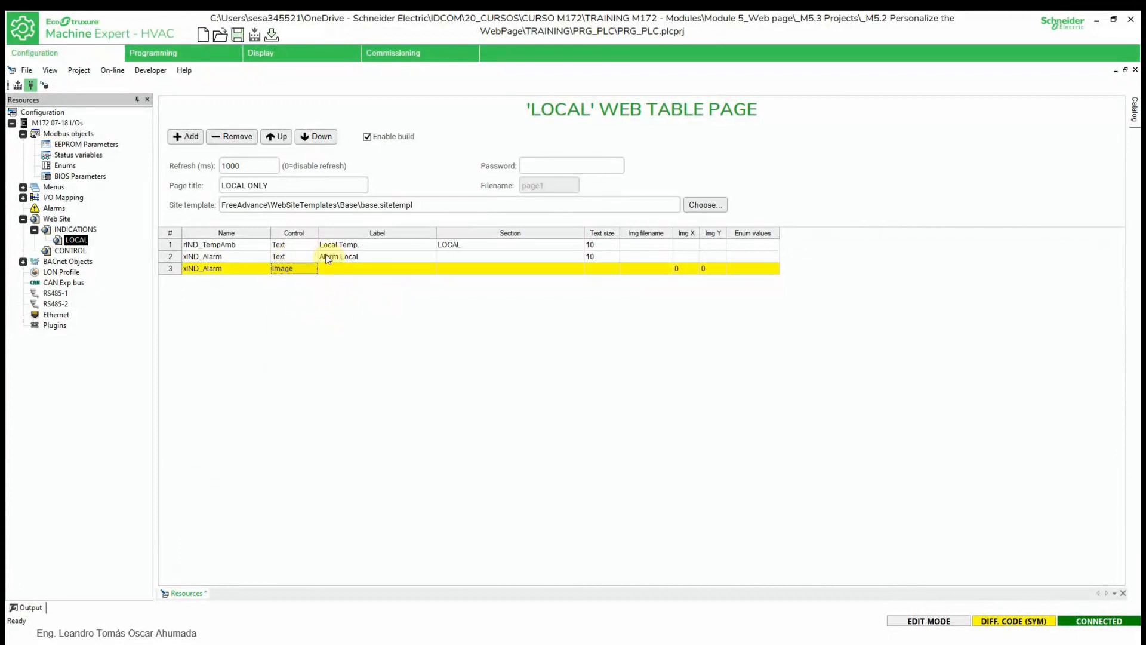
pyautogui.click(662, 270)
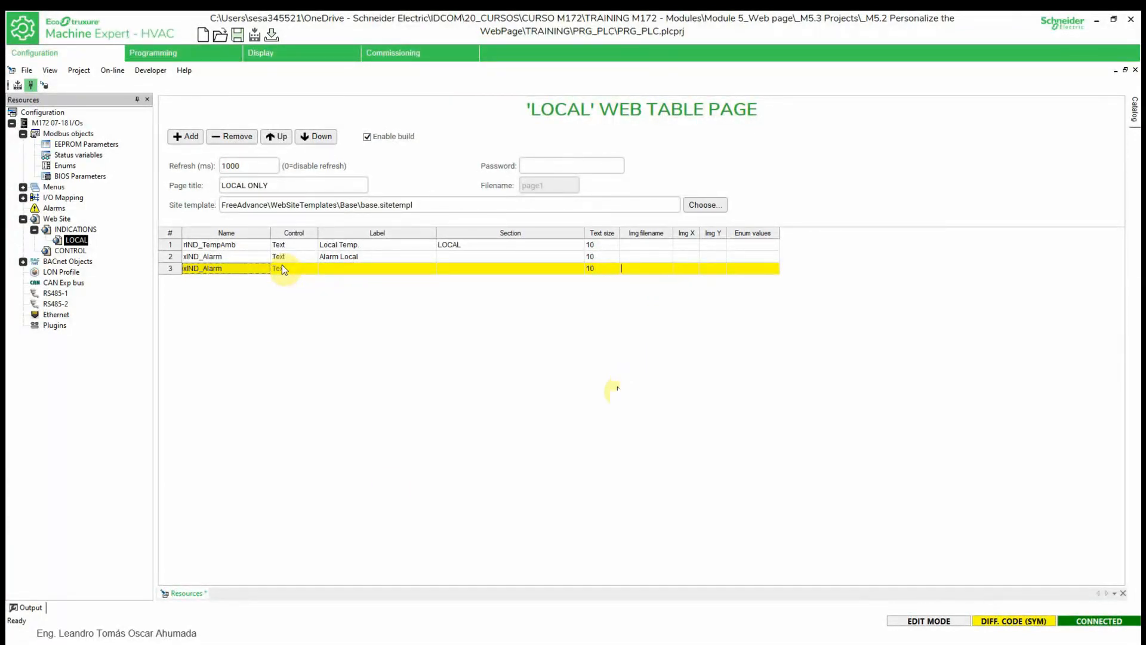
pyautogui.press('super')
pyautogui.press('super')
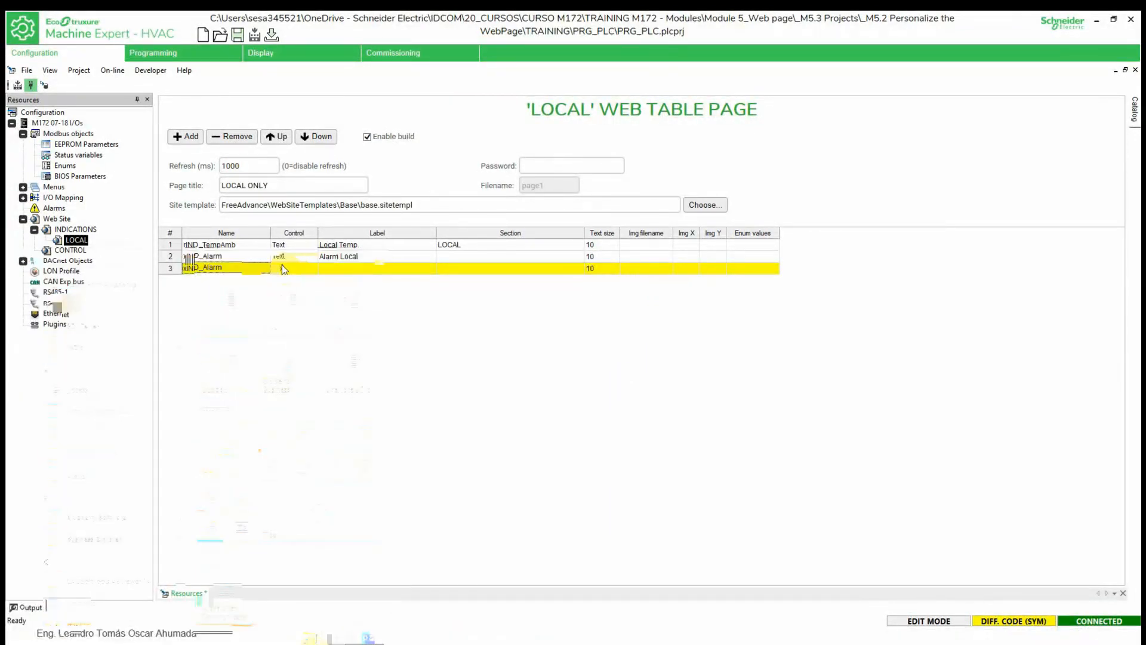
pyautogui.click(314, 639)
pyautogui.click(389, 607)
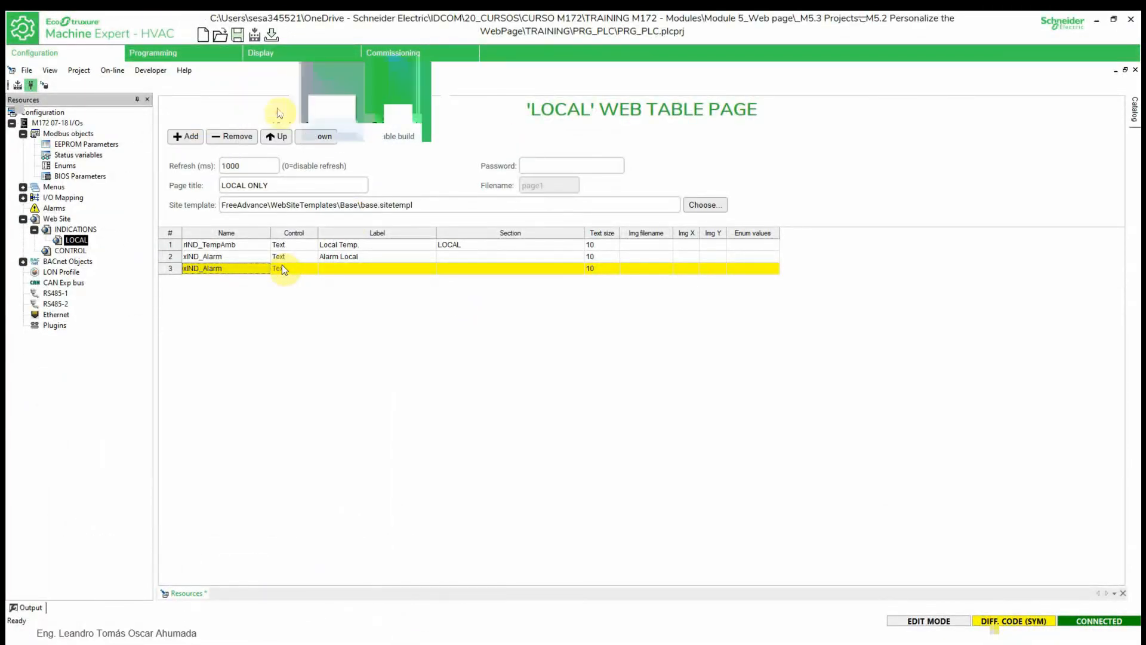
pyautogui.click(206, 99)
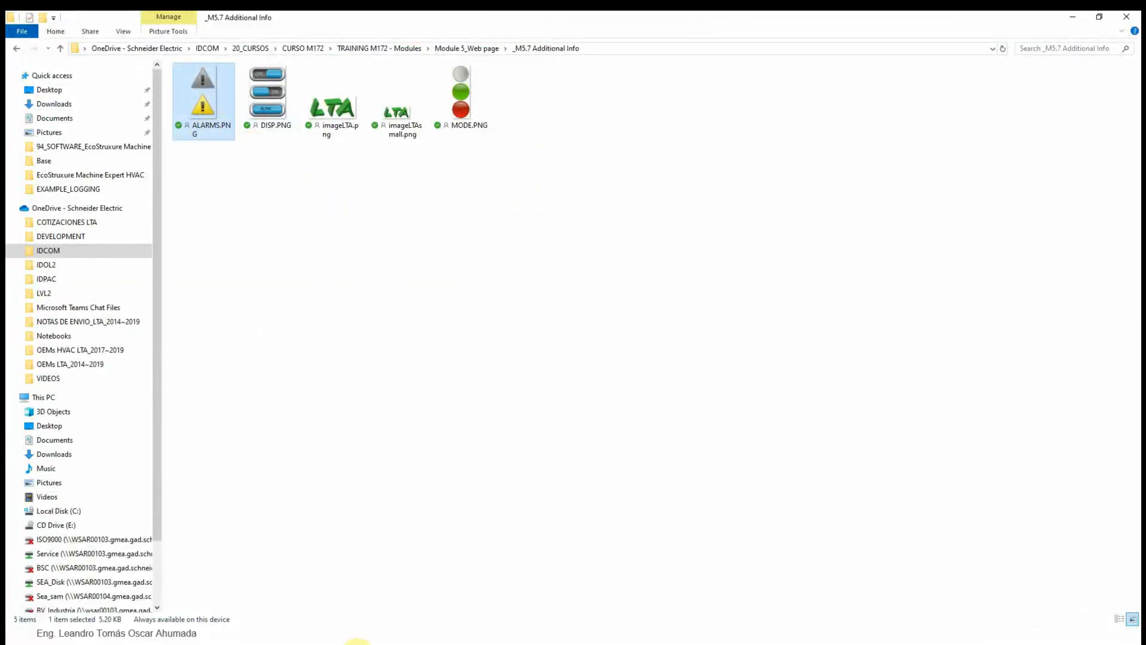
# - Look inside the PRG_PLC project's web folder in File Explorer
pyautogui.press('super')
pyautogui.moveTo(310, 637)
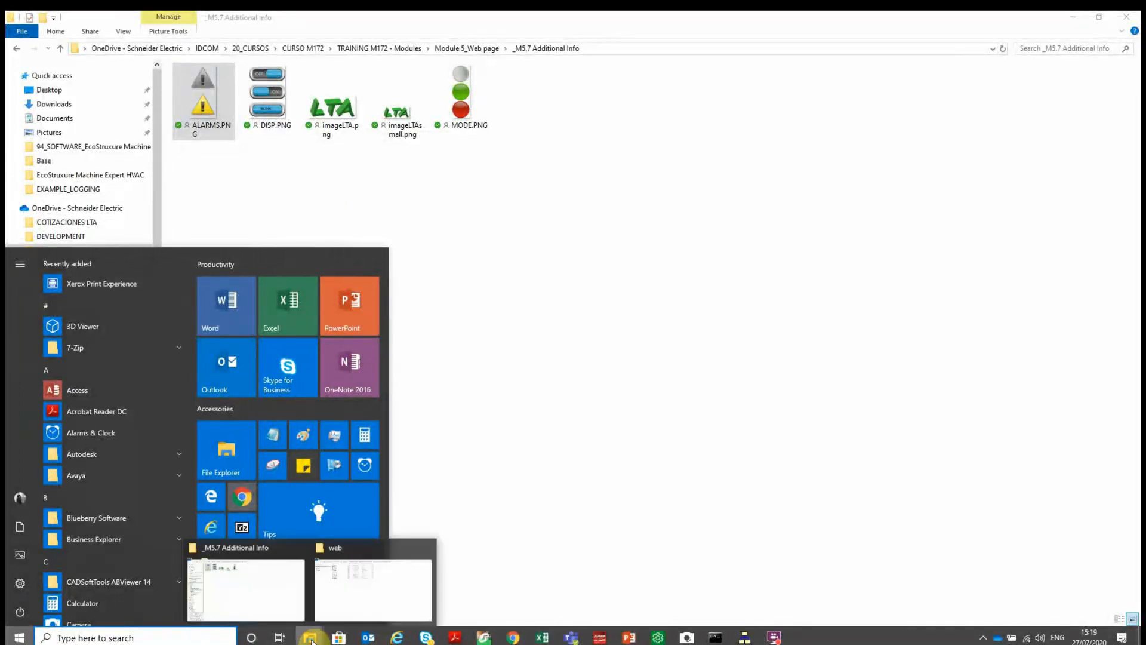
pyautogui.click(377, 596)
pyautogui.click(344, 315)
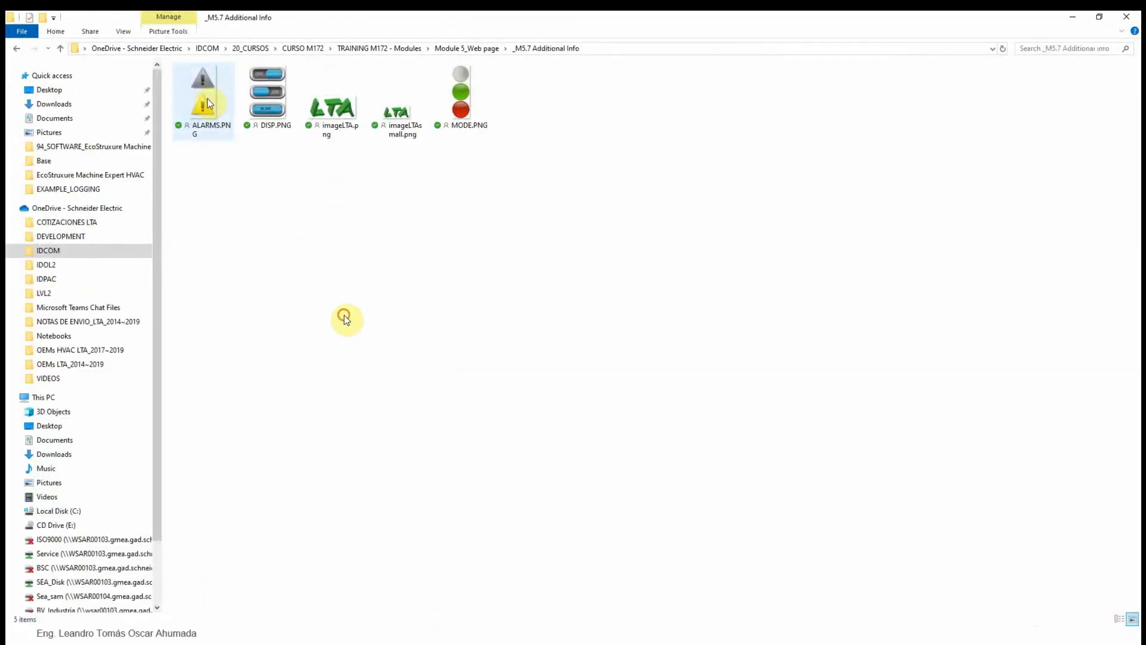
pyautogui.click(705, 49)
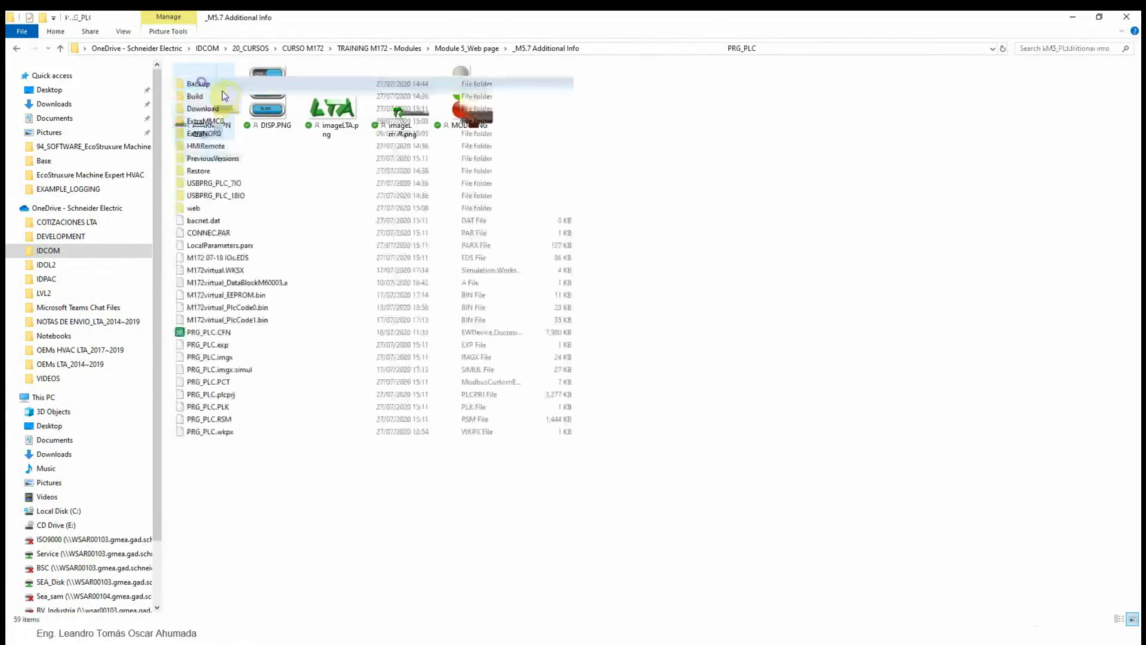
pyautogui.doubleClick(204, 216)
# - Back in _M5.7 Additional Info, copy the ALARMS.PNG file name
pyautogui.click(290, 388)
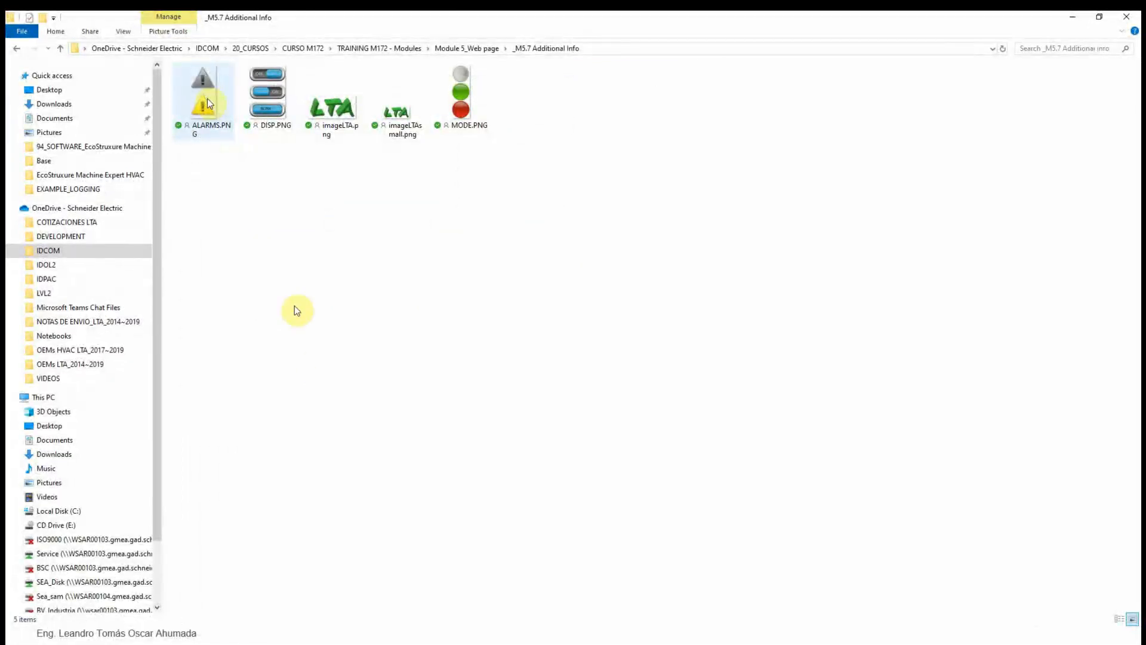
pyautogui.click(369, 308)
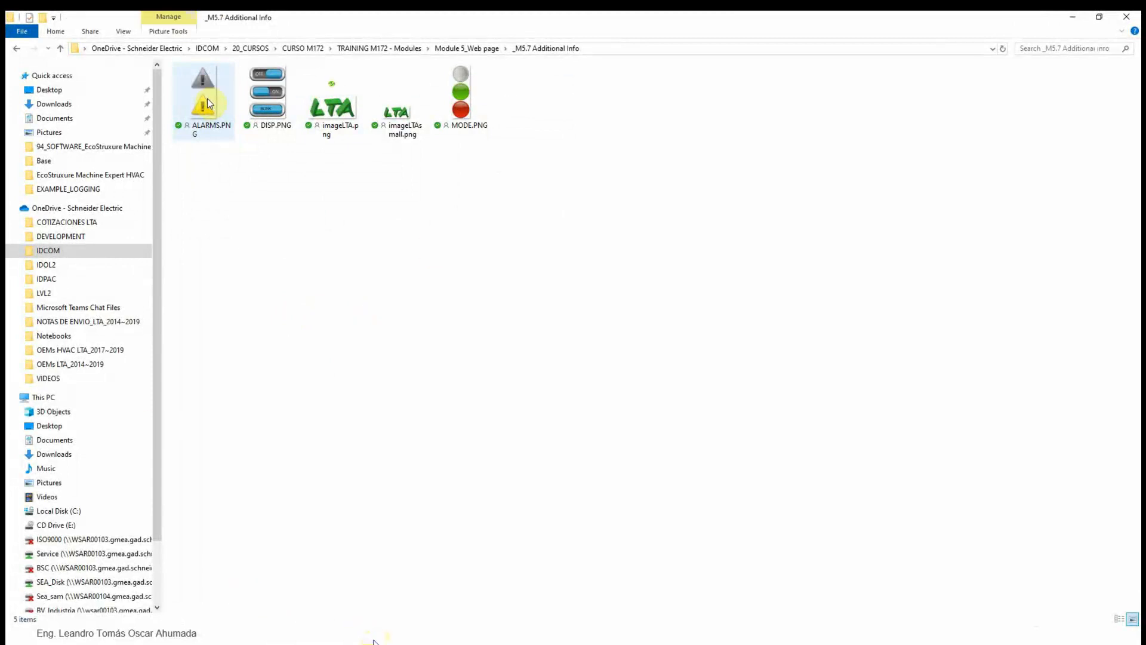
pyautogui.doubleClick(233, 93)
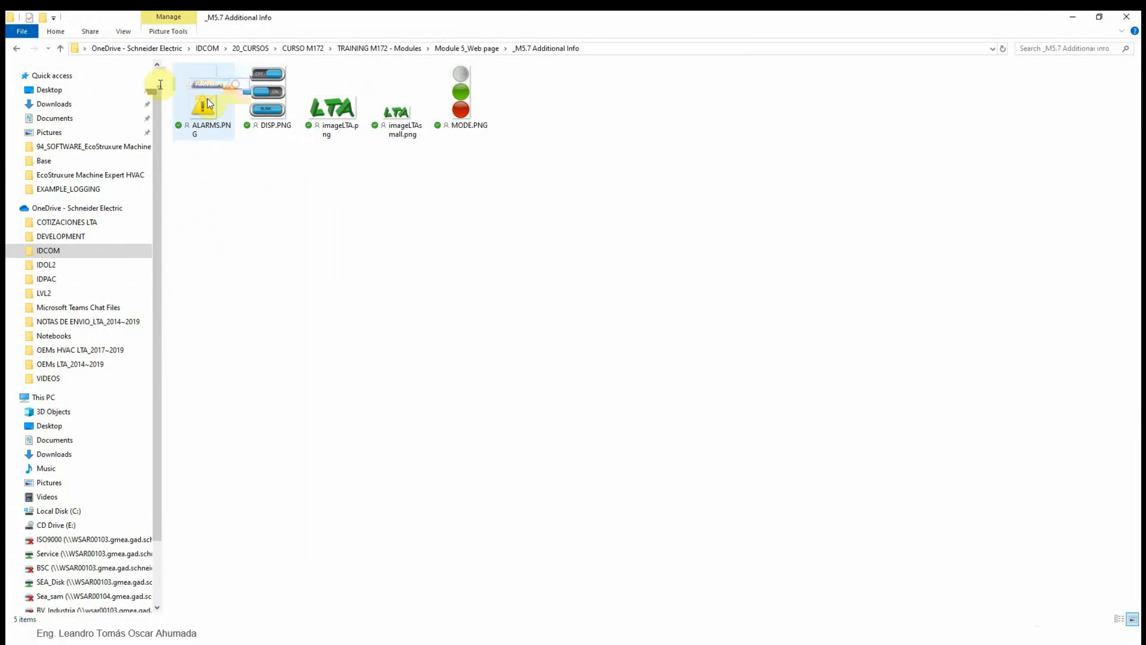
pyautogui.rightClick(196, 80)
pyautogui.click(223, 121)
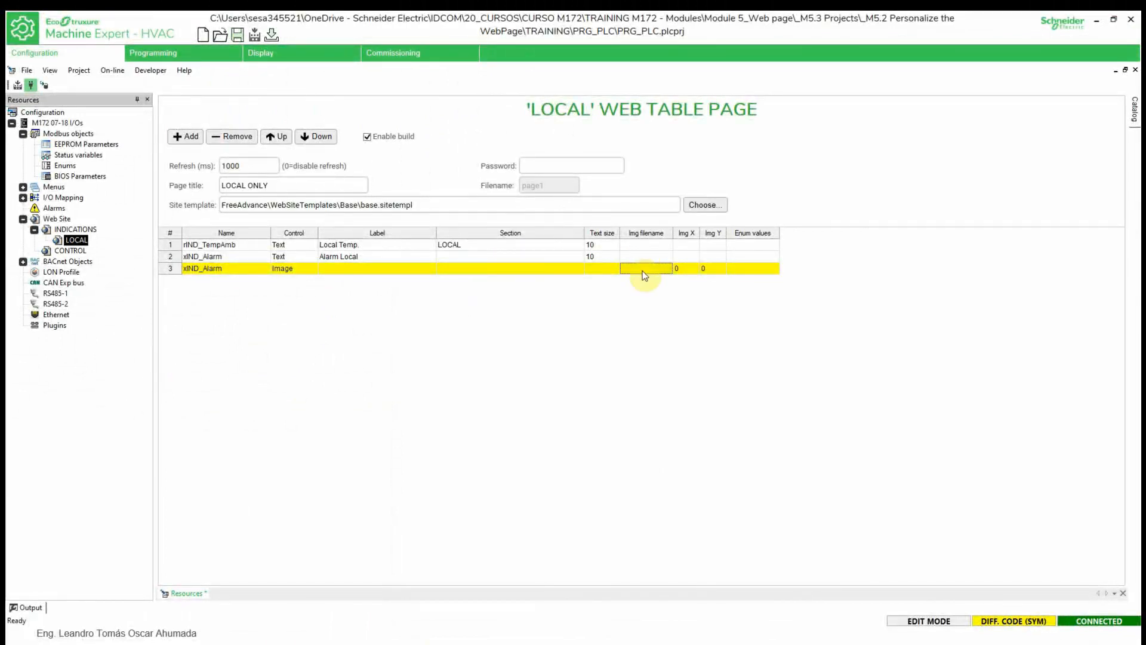
# - Paste ALARMS.PNG into row 3's Img filename cell and commit it
pyautogui.click(644, 273)
pyautogui.rightClick(640, 271)
pyautogui.click(665, 322)
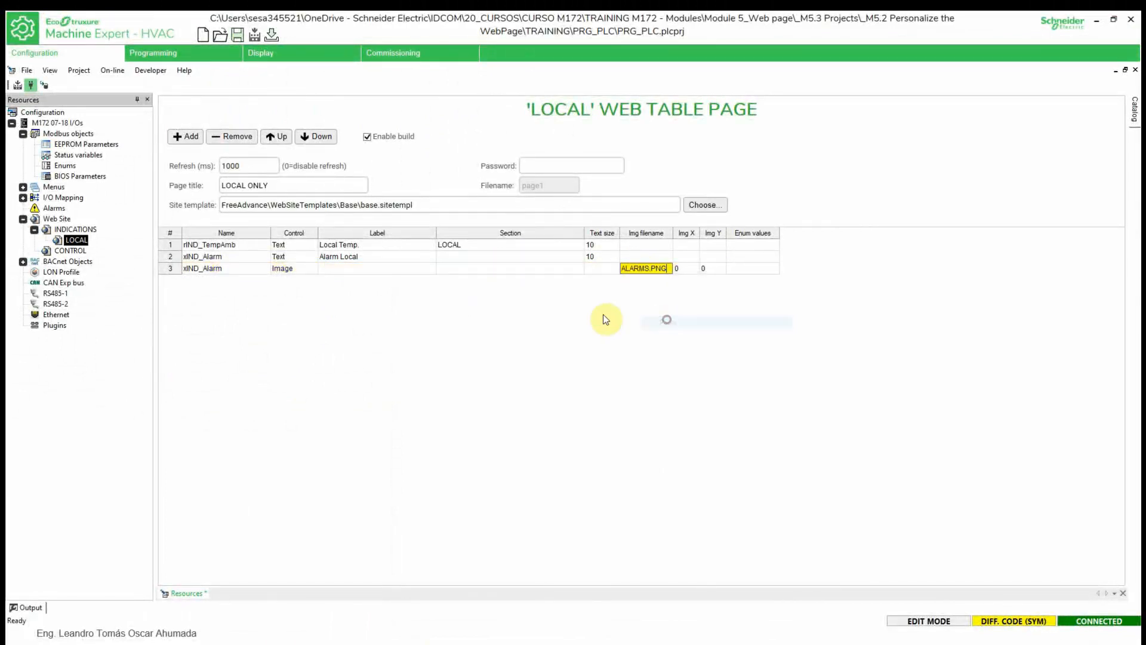
pyautogui.click(603, 315)
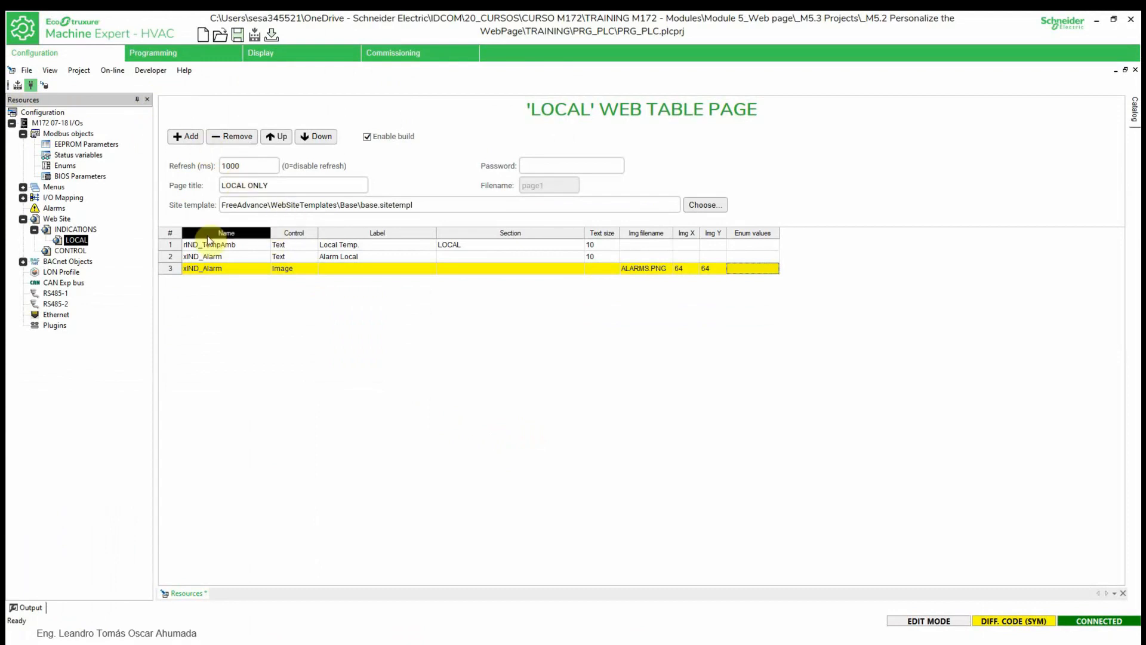
# - Build the web site, download it from Commissioning, and switch to Chrome
pyautogui.rightClick(51, 219)
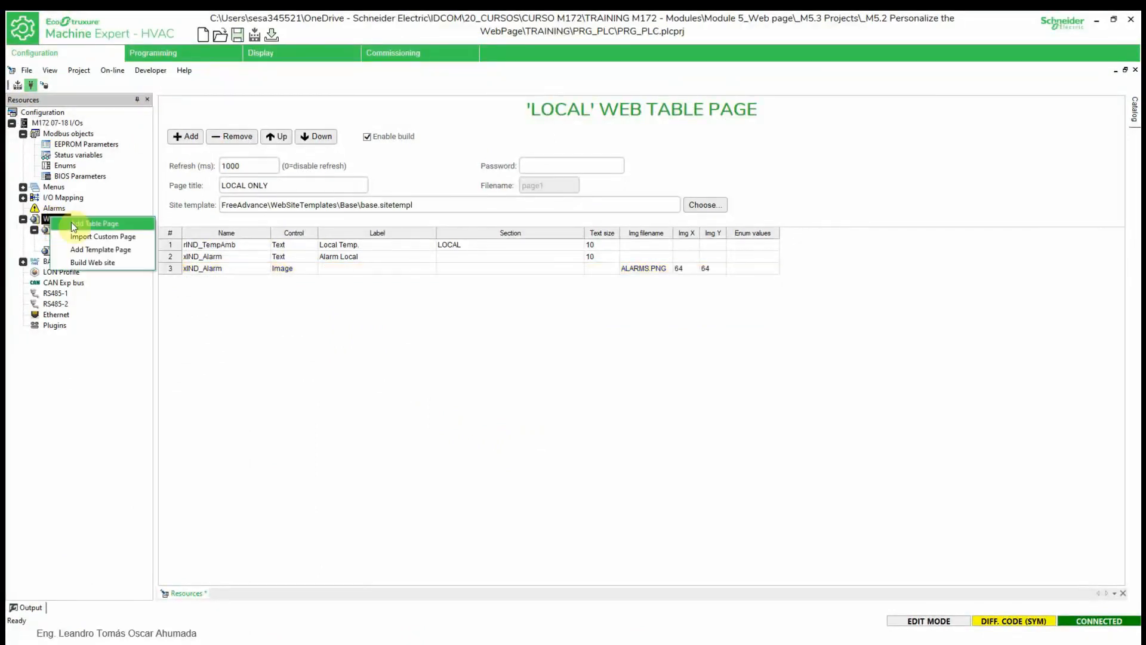
pyautogui.click(105, 263)
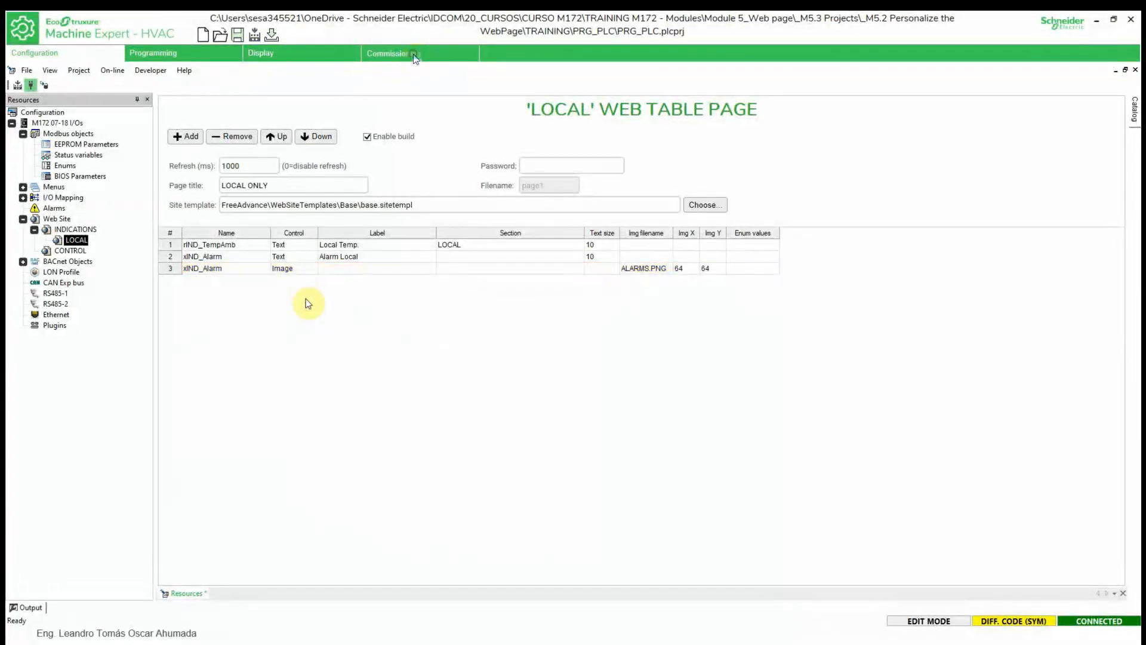
pyautogui.click(414, 55)
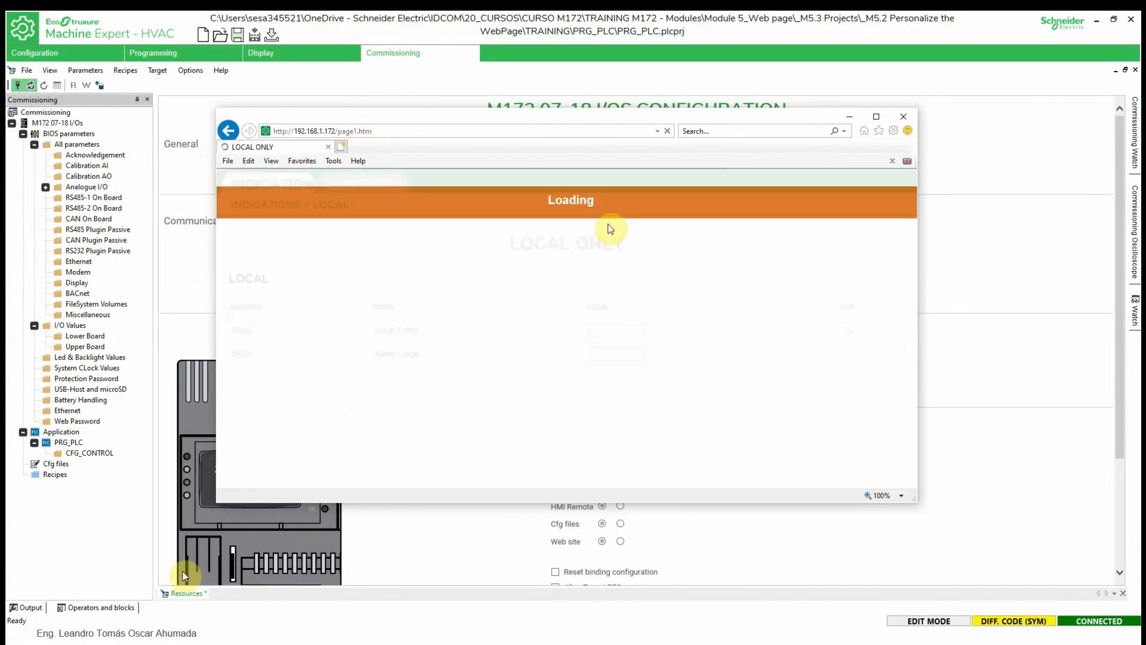
pyautogui.click(244, 561)
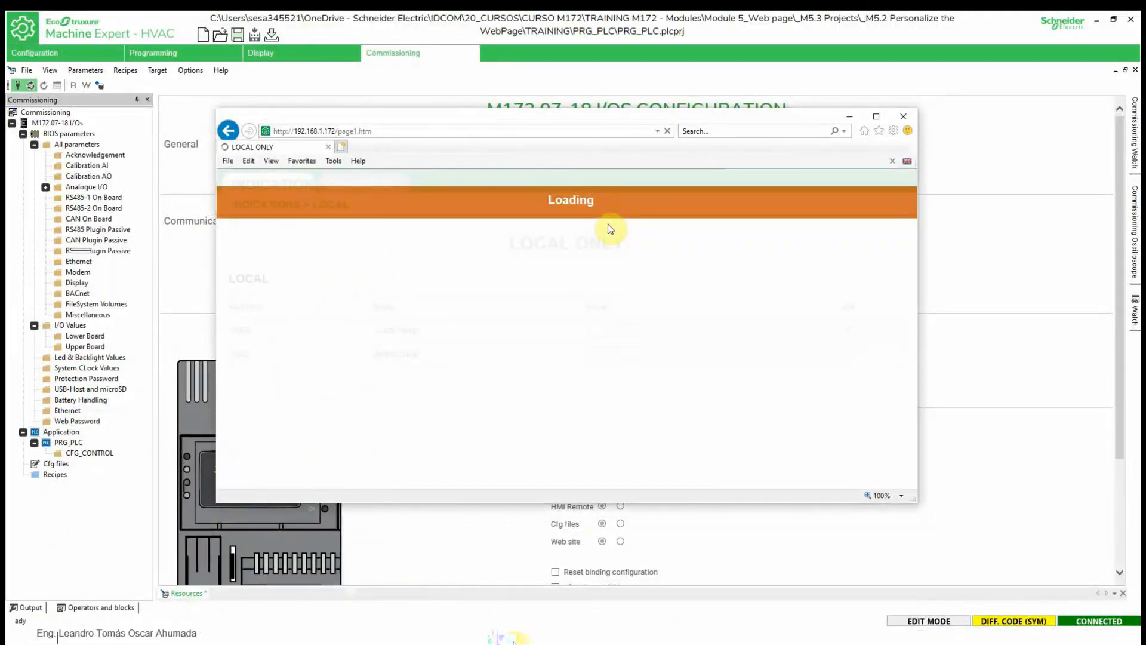
pyautogui.moveTo(513, 635)
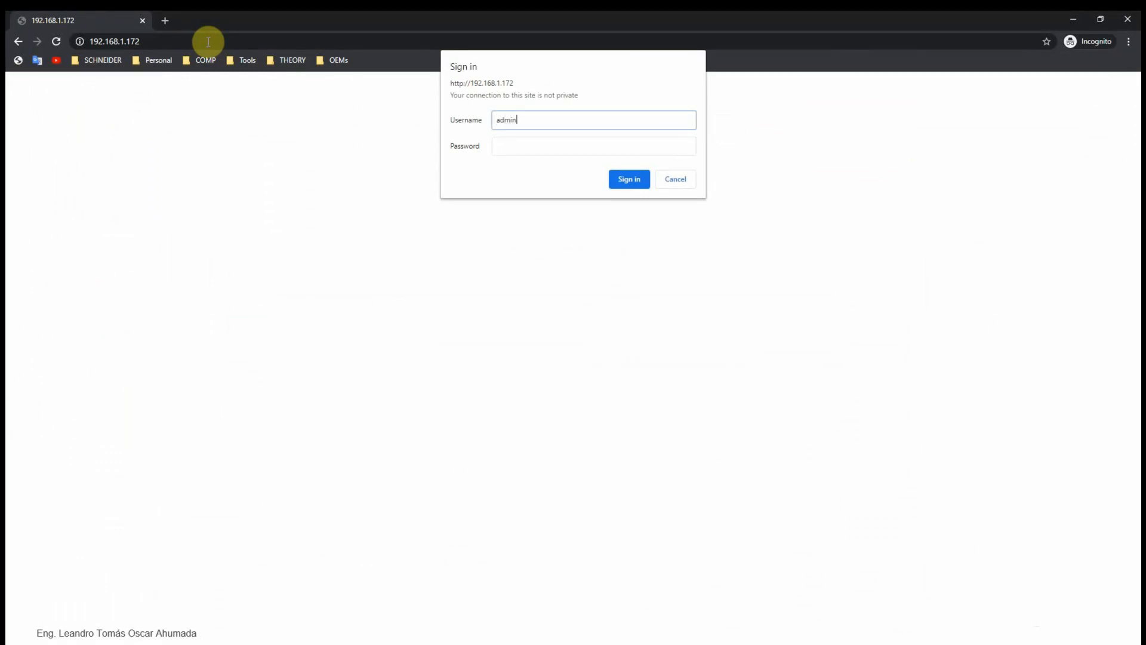
# - Sign in to the M172 web page with the username and password
pyautogui.write('or')
pyautogui.press('Tab')
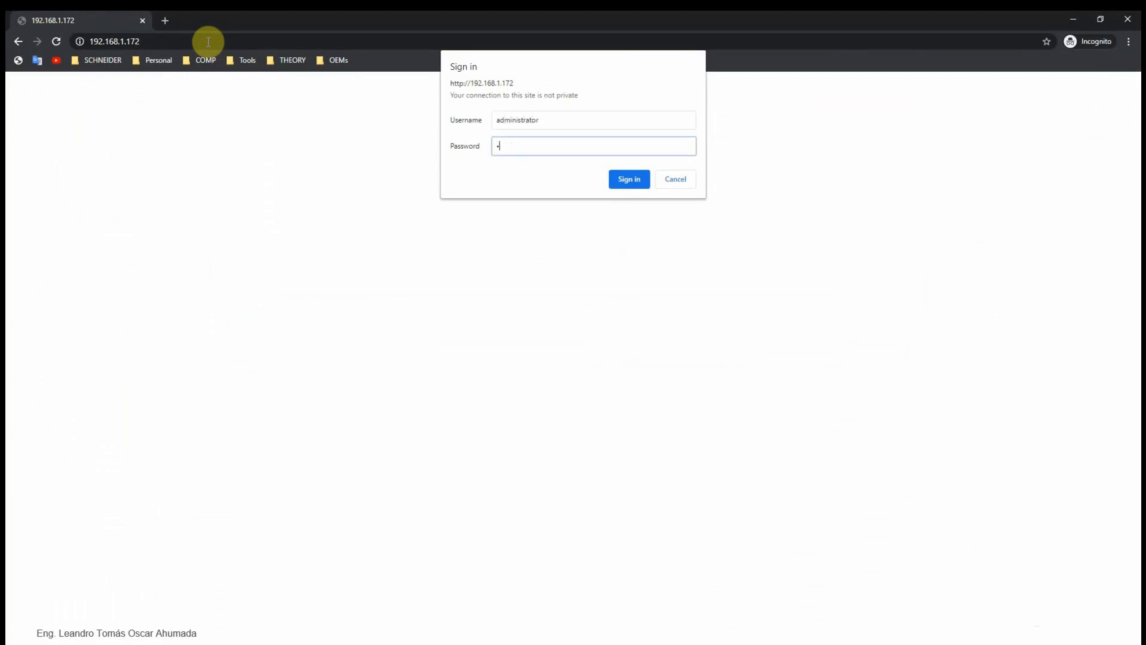
pyautogui.press('Return')
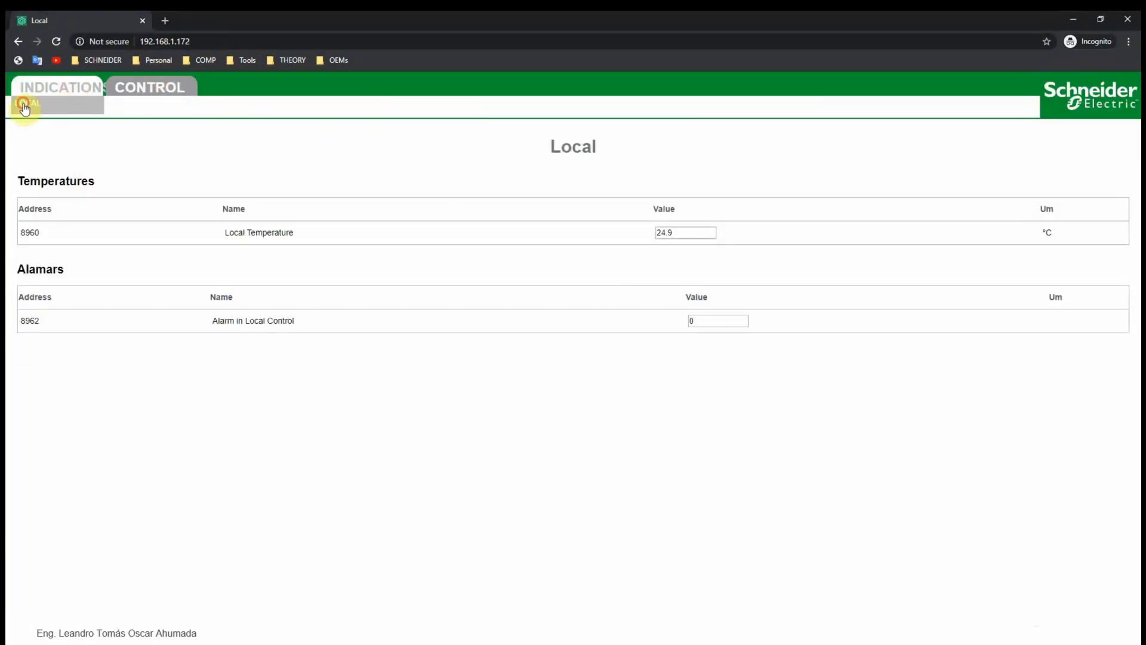
# - Open the LOCAL ONLY page showing Local Temp. 24.9 °C, Alarm Local 0 and the alarm icon
pyautogui.click(24, 106)
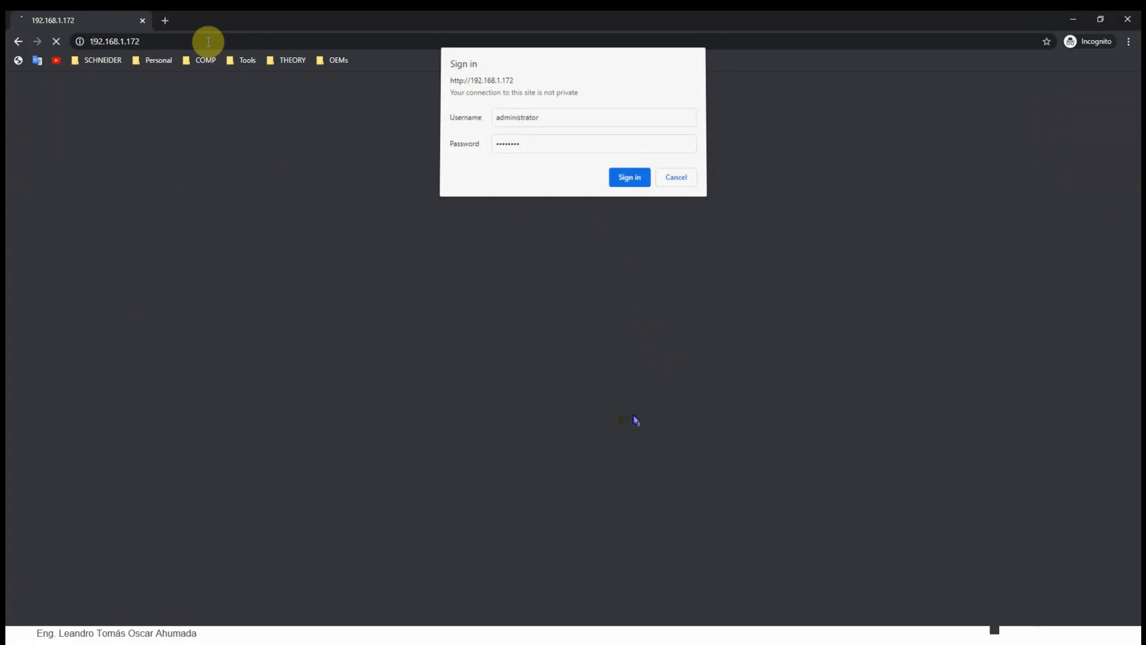
pyautogui.press('super')
pyautogui.press('super')
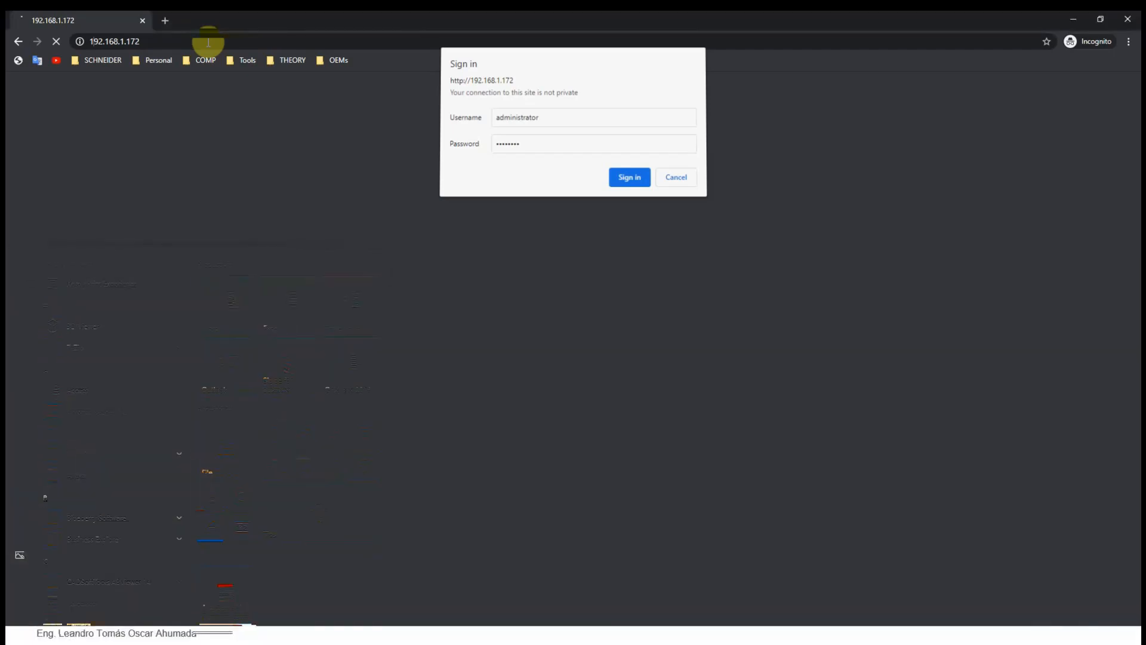
pyautogui.press('super')
pyautogui.press('super')
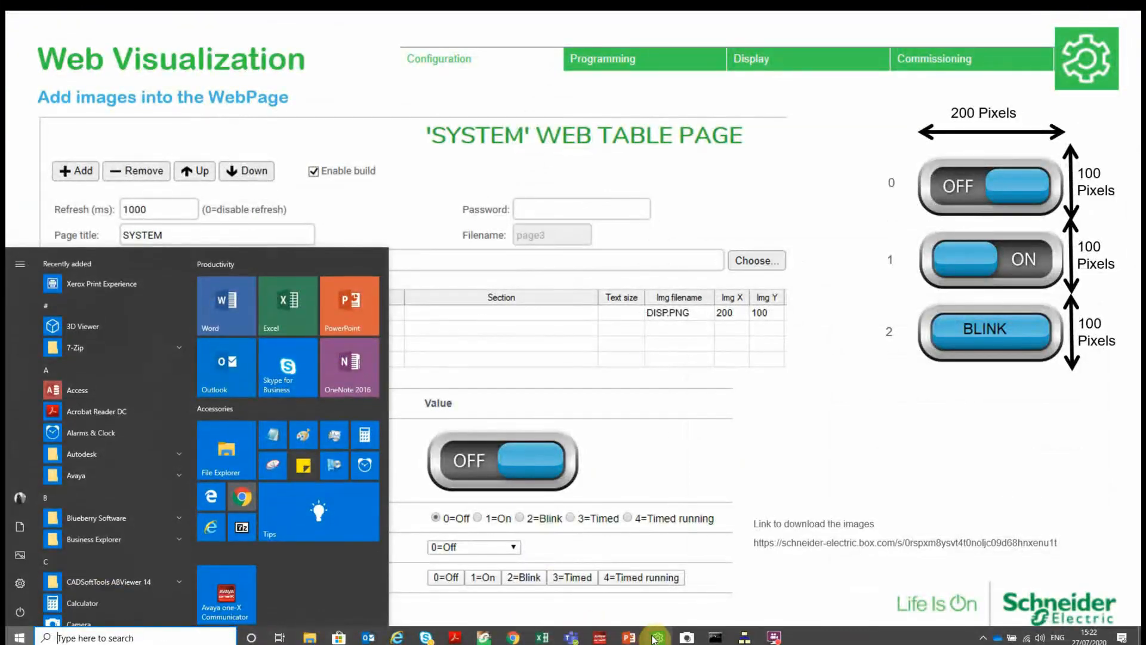
# - In Machine Expert's Configuration view, bring up the Web Site node's page options
pyautogui.click(656, 637)
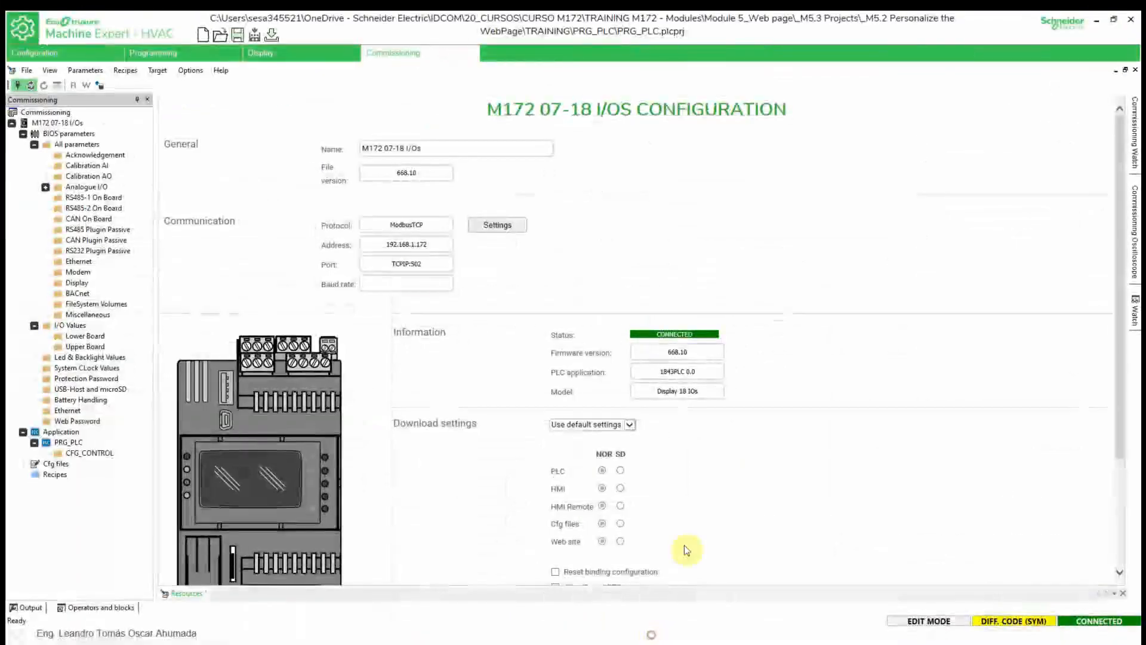
pyautogui.click(86, 52)
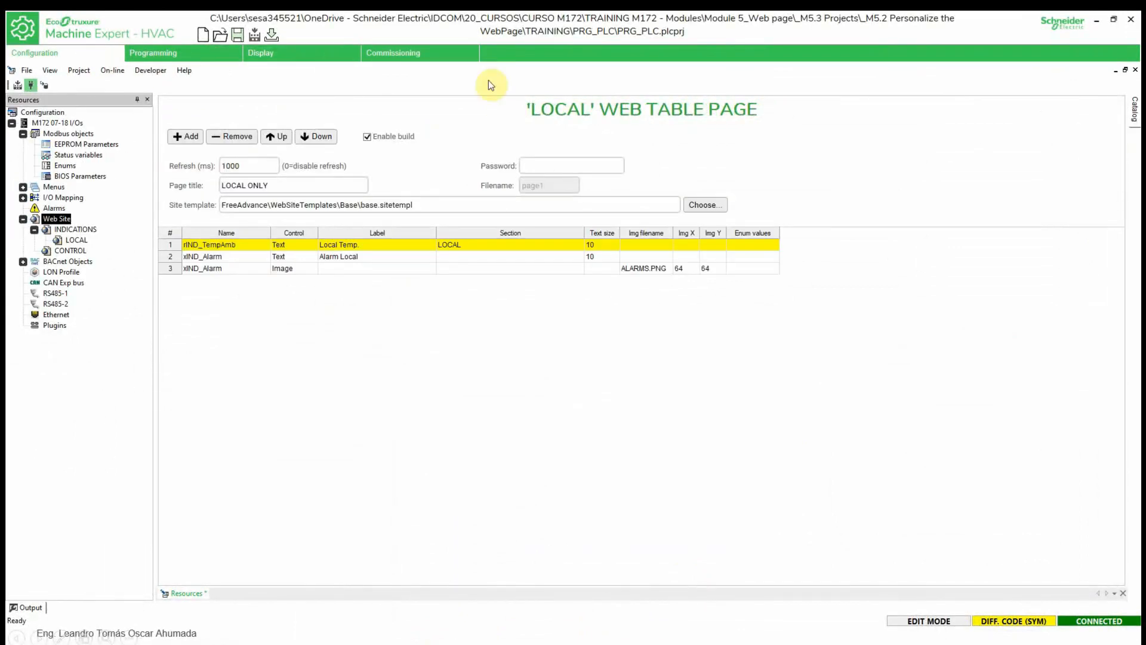
pyautogui.rightClick(59, 221)
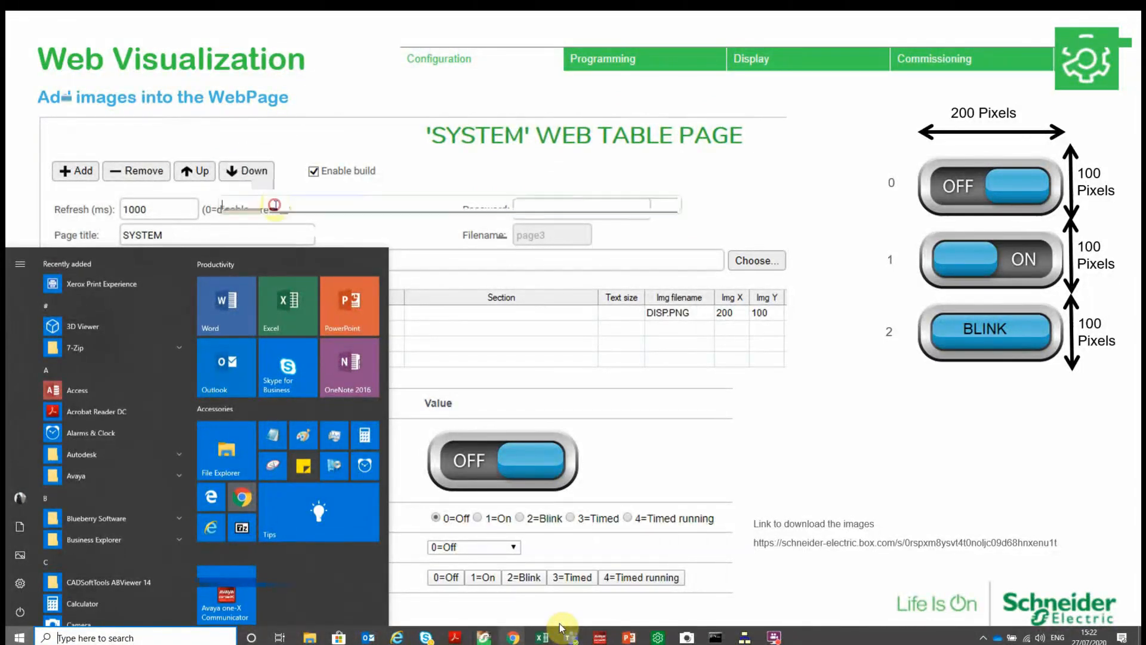
# - Open the SYSTEM web table page and scroll row 1's Name list toward BACKLIGHT
pyautogui.click(700, 206)
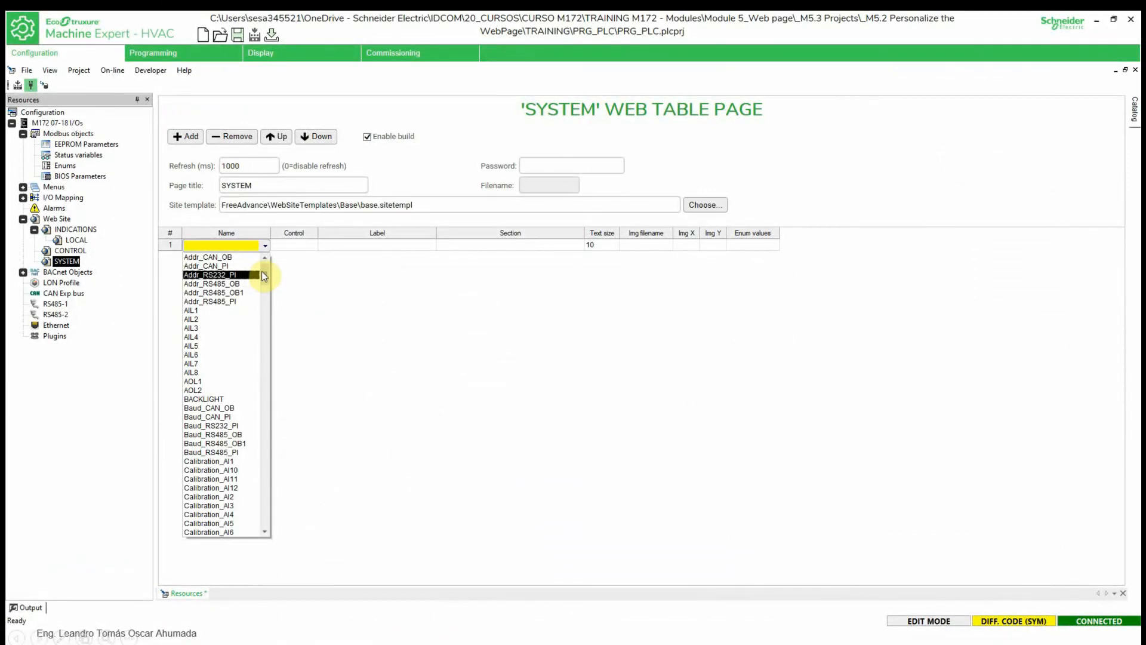
pyautogui.moveTo(262, 271); pyautogui.dragTo(269, 279)
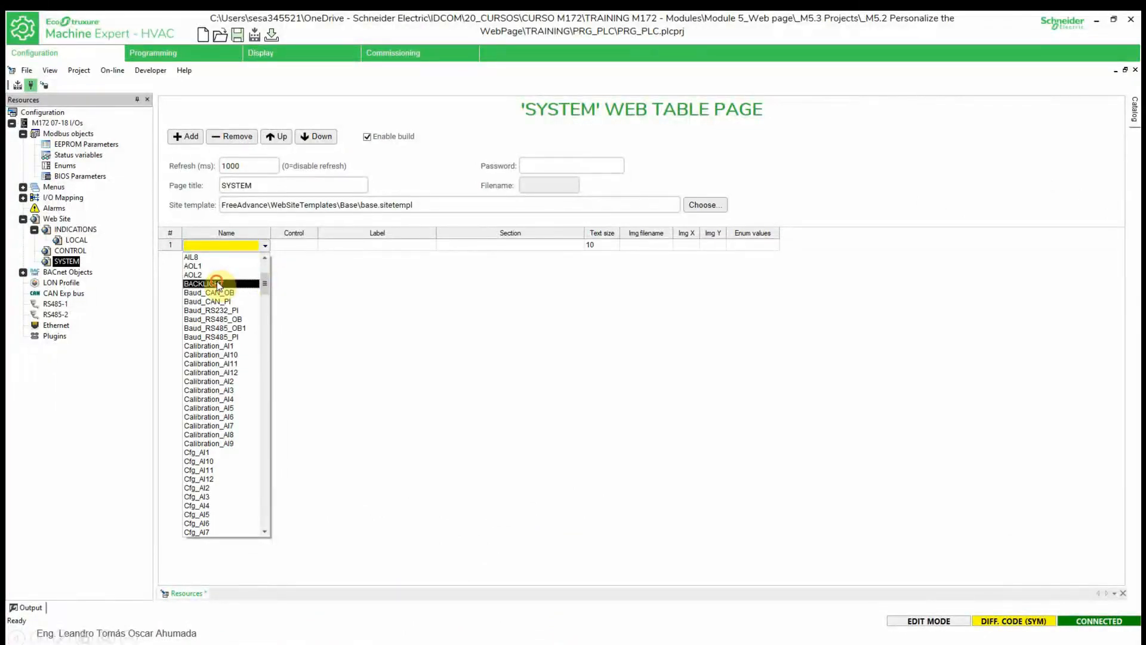
# - Assign BACKLIGHT to SYSTEM row 1 and open its Control type list
pyautogui.click(222, 284)
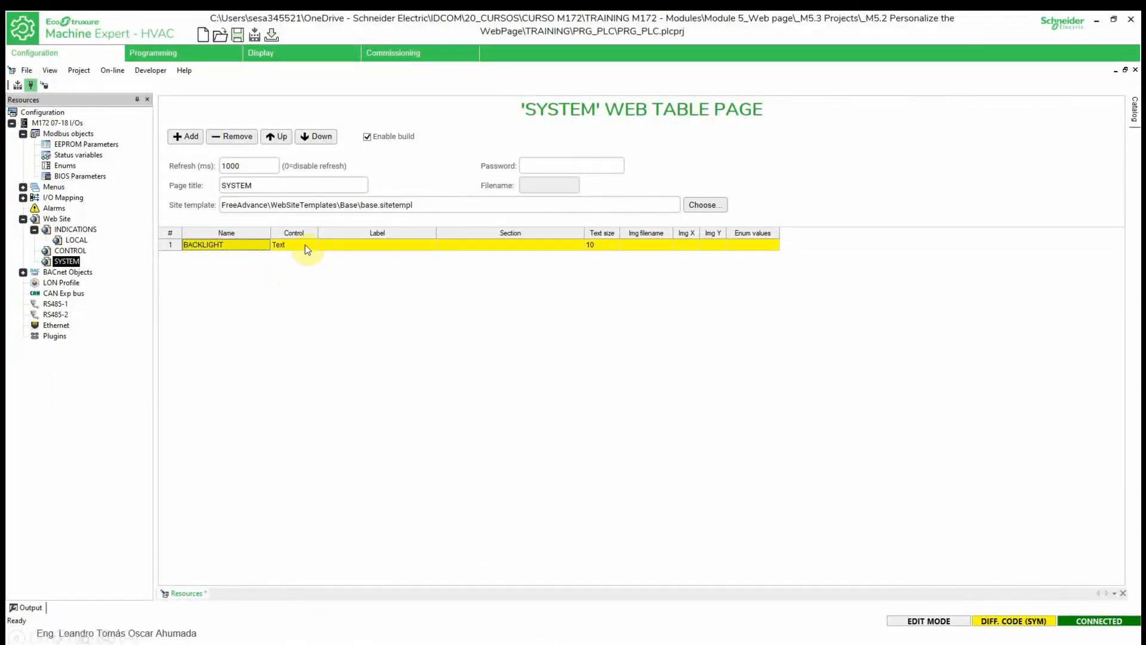
pyautogui.click(305, 246)
pyautogui.click(312, 245)
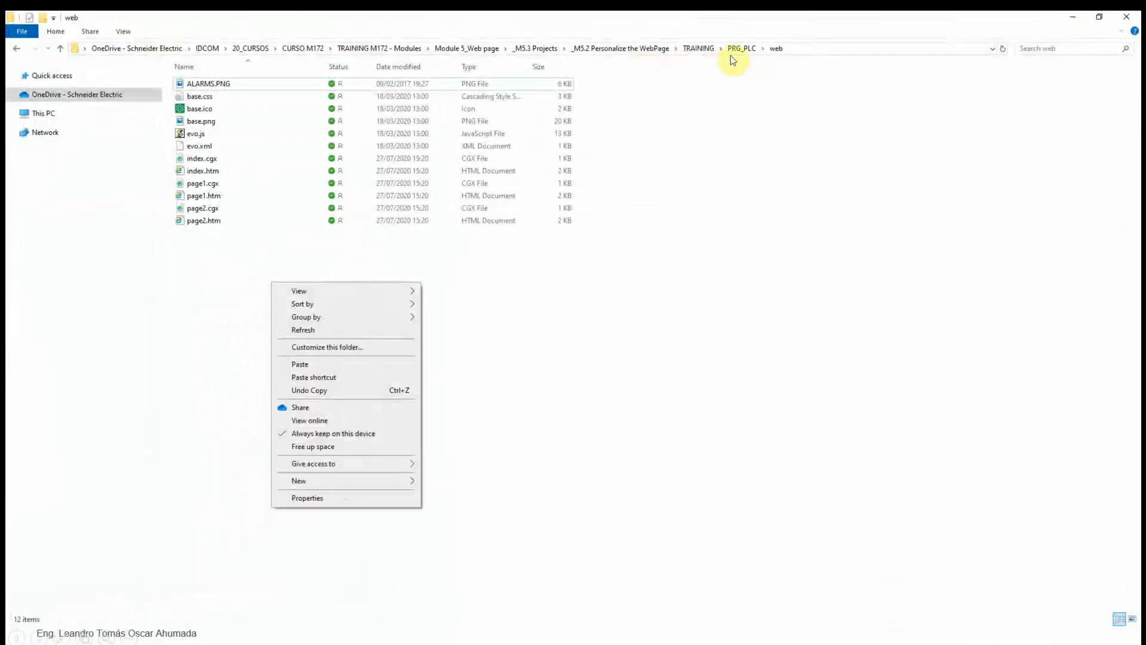
# - Paste DISP.PNG into the PRG_PLC web folder, then delete it again
pyautogui.click(303, 364)
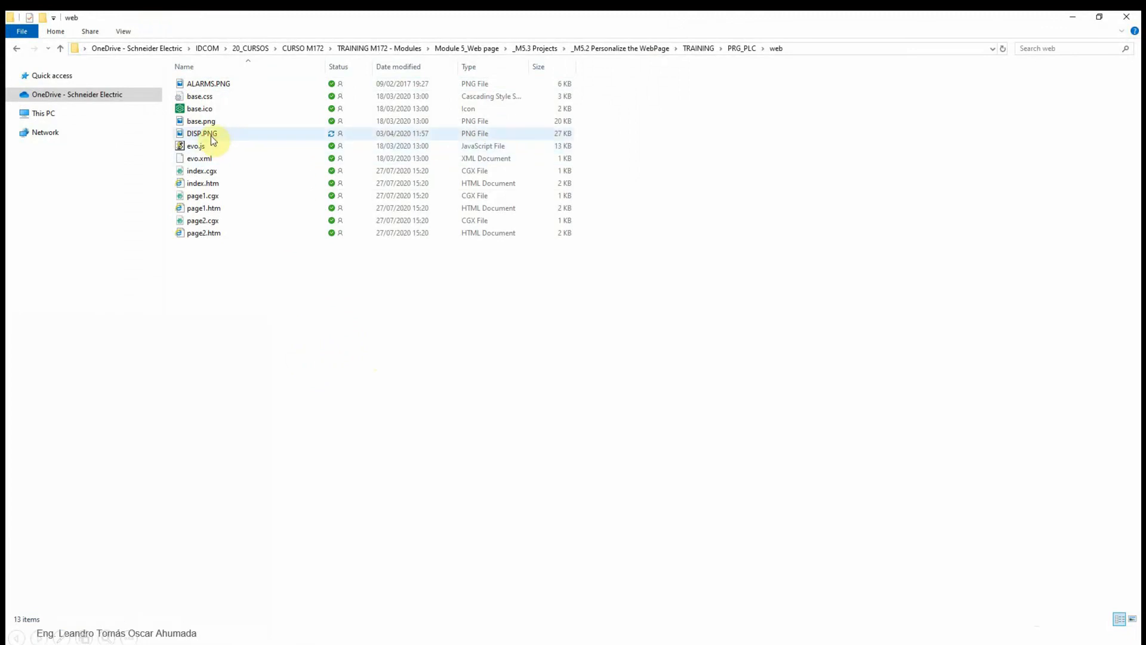
pyautogui.rightClick(209, 139)
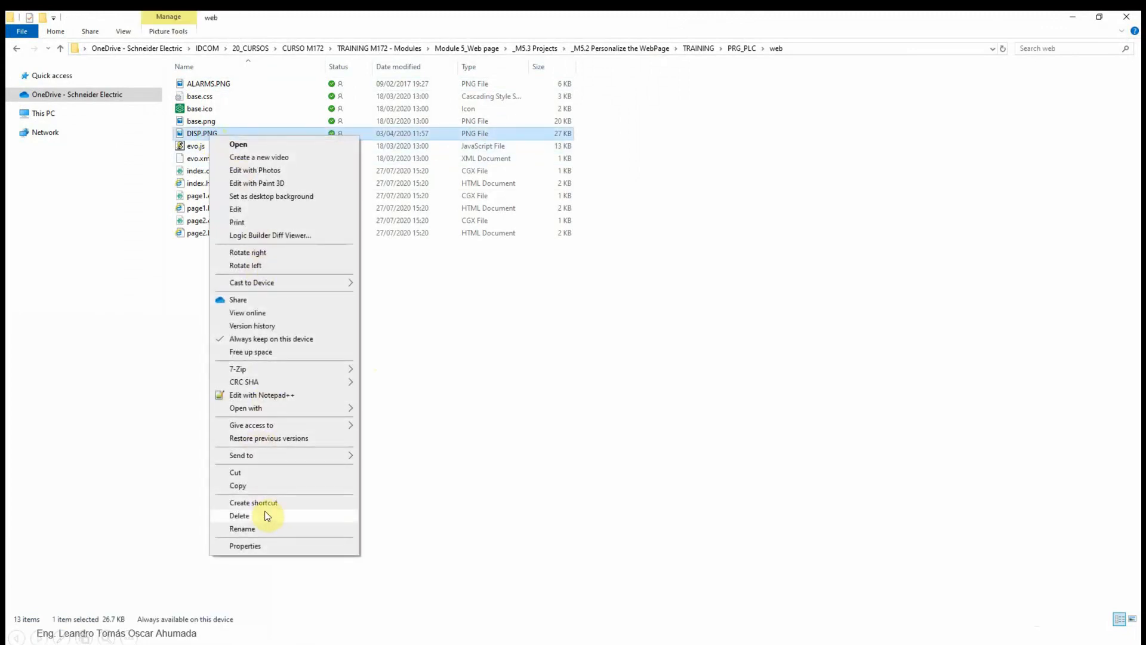
pyautogui.click(263, 514)
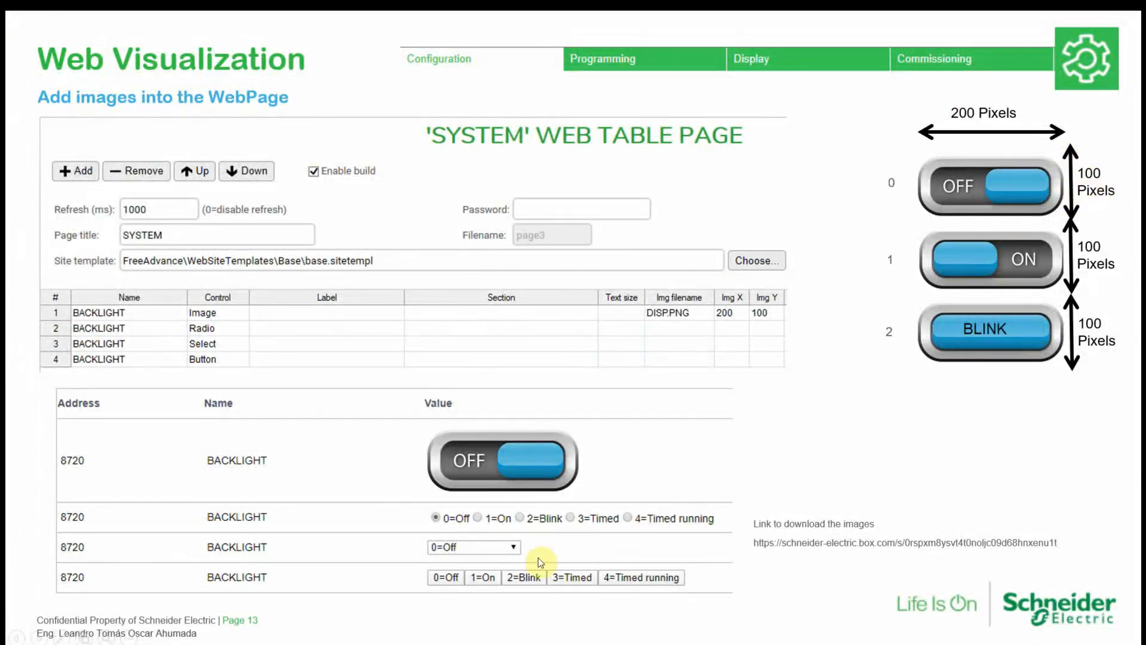
pyautogui.press('super')
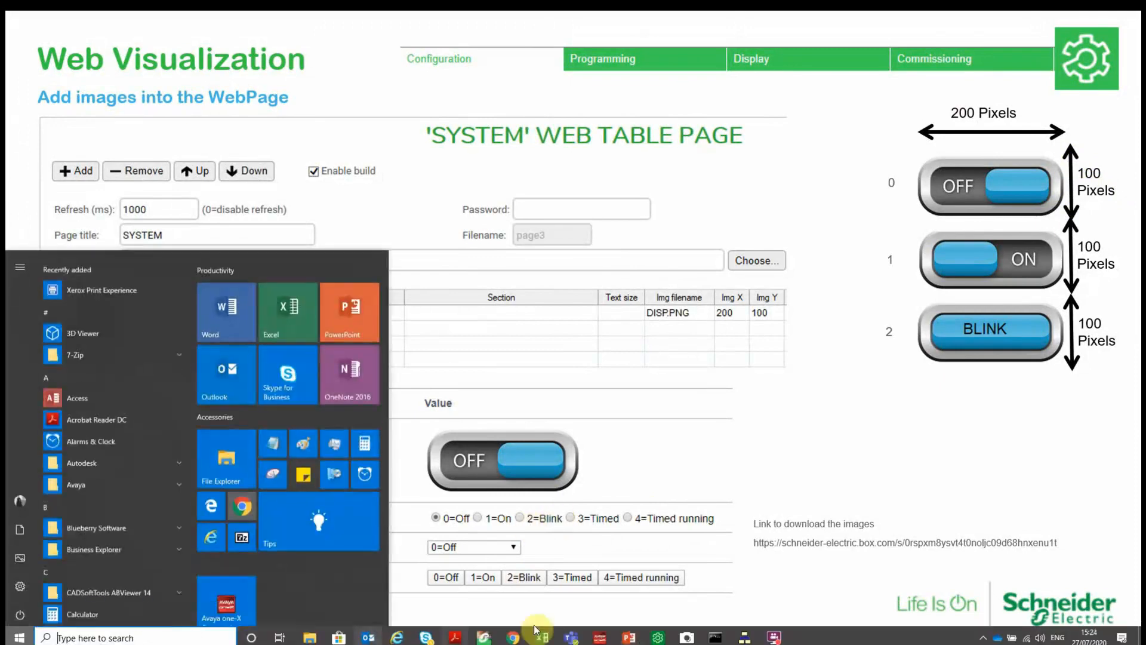
pyautogui.click(954, 114)
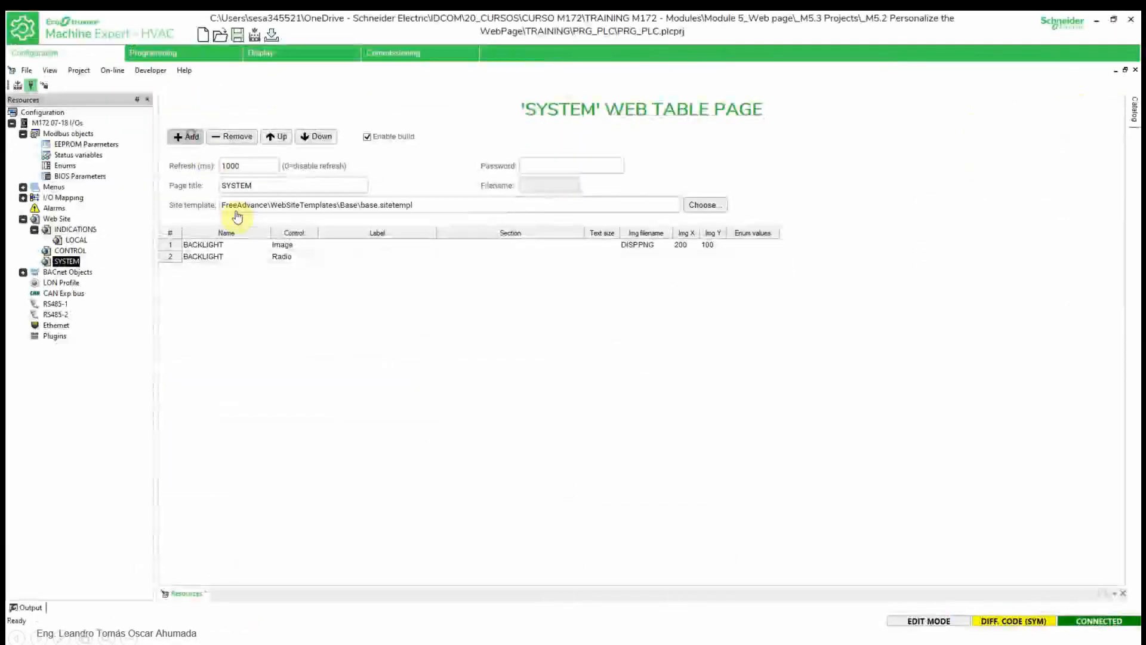
# - Add a third SYSTEM table row with BACKLIGHT as a Select control
pyautogui.click(185, 136)
pyautogui.click(265, 268)
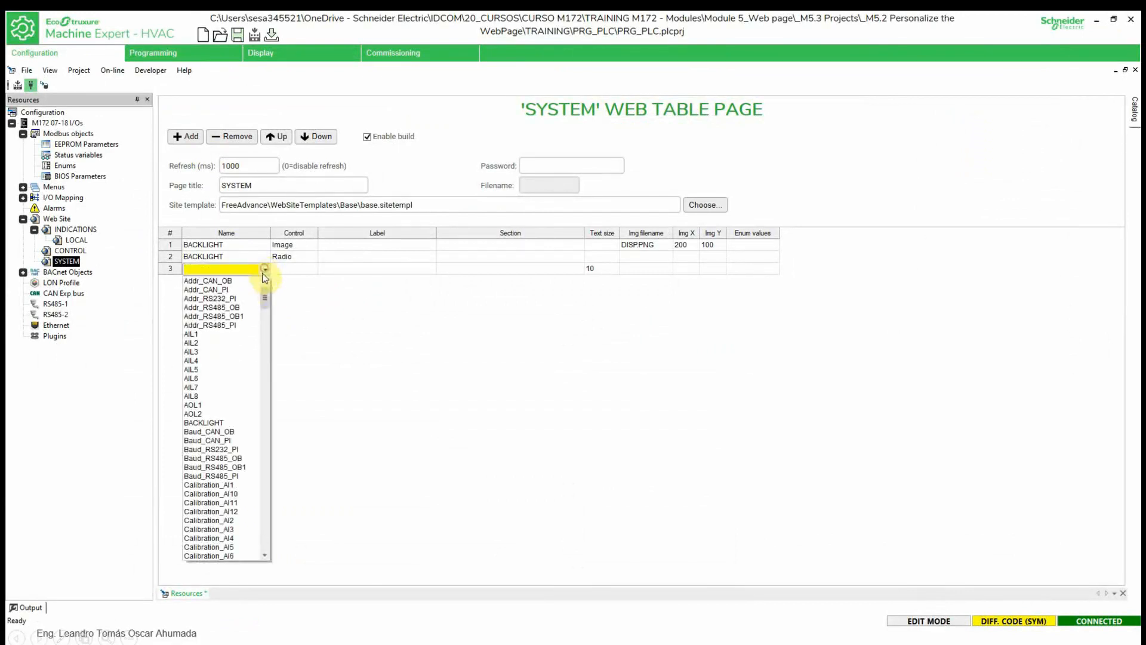
pyautogui.click(204, 422)
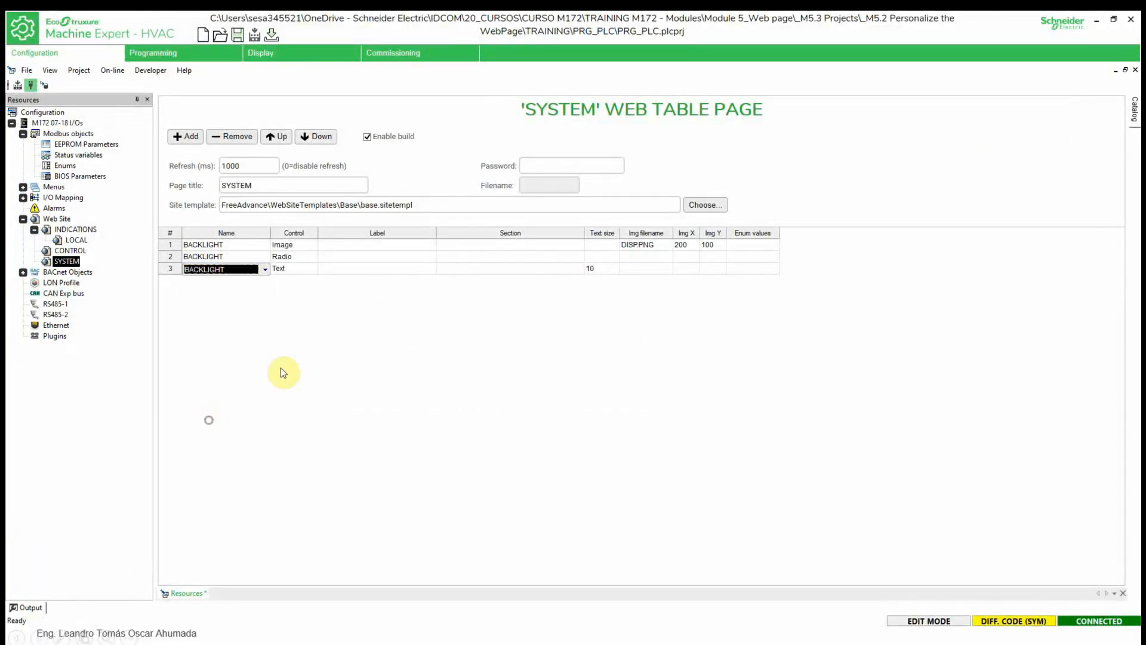
pyautogui.click(310, 270)
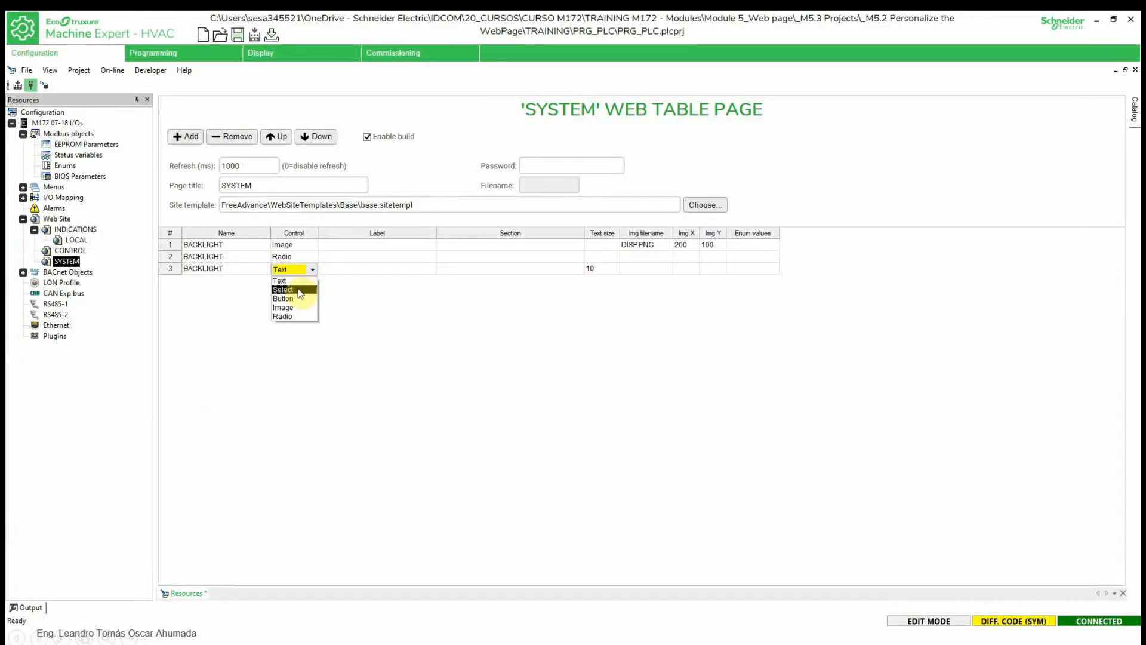
pyautogui.click(299, 290)
# - Add a fourth row with BACKLIGHT as a Button control
pyautogui.click(186, 136)
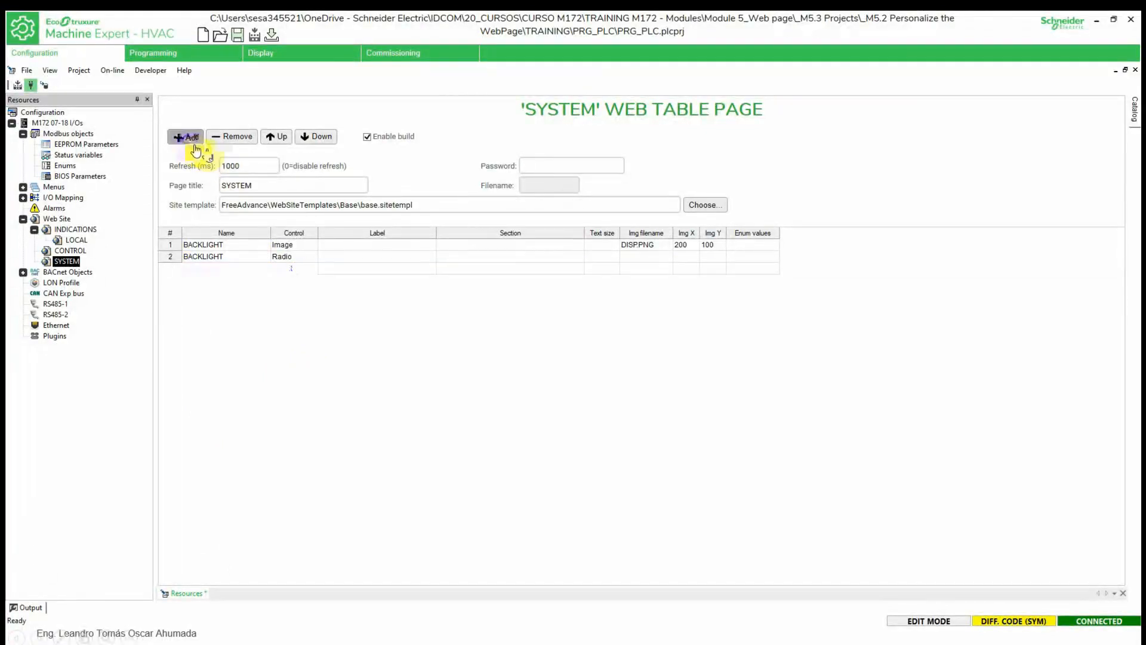
pyautogui.click(258, 280)
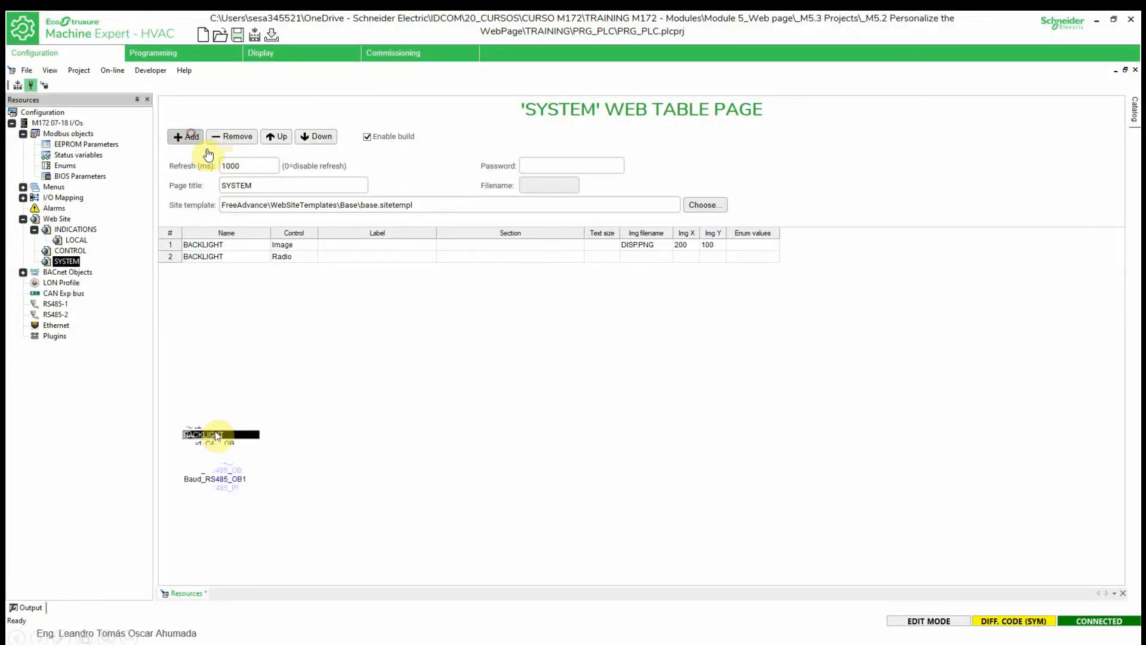
pyautogui.click(220, 435)
pyautogui.click(324, 322)
pyautogui.click(300, 279)
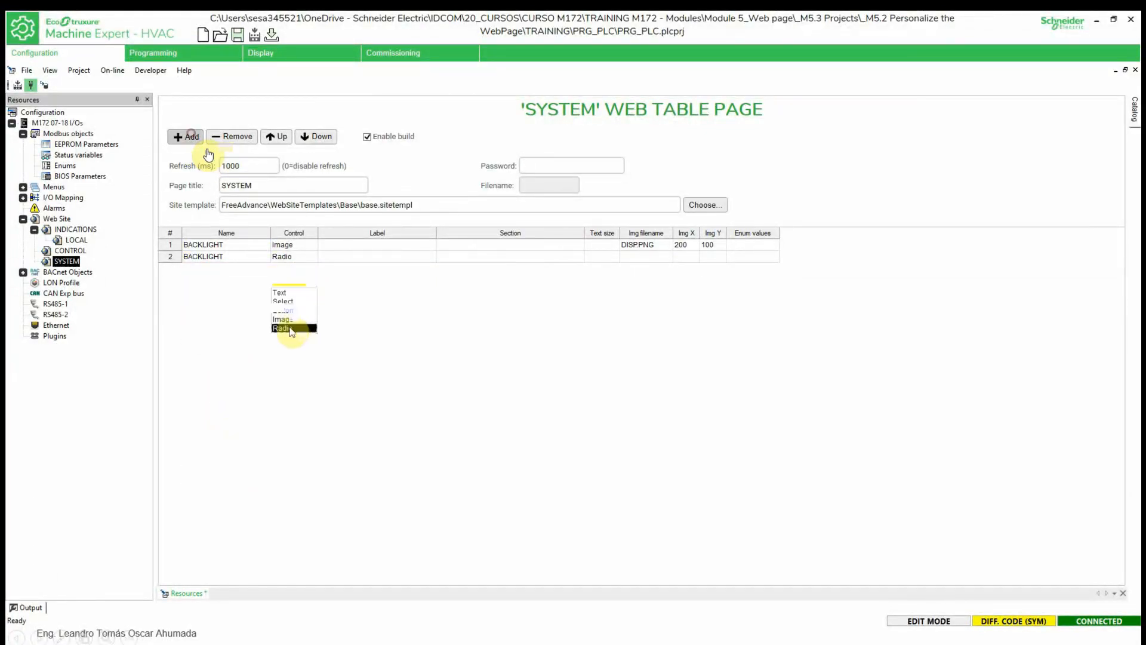
pyautogui.click(350, 310)
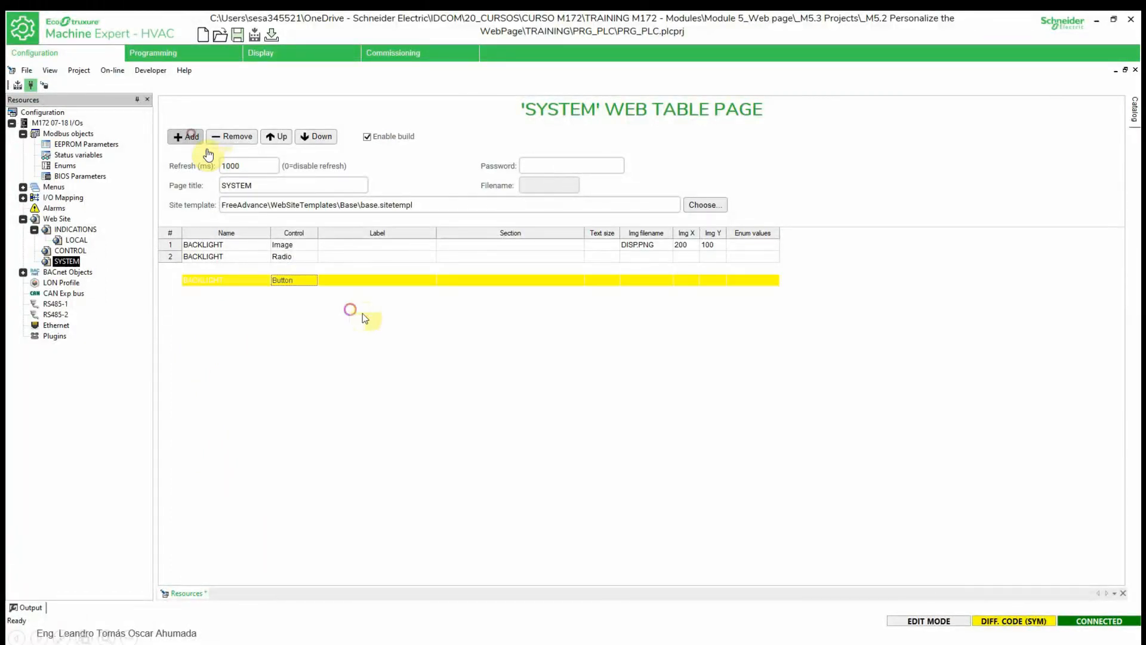
pyautogui.click(498, 348)
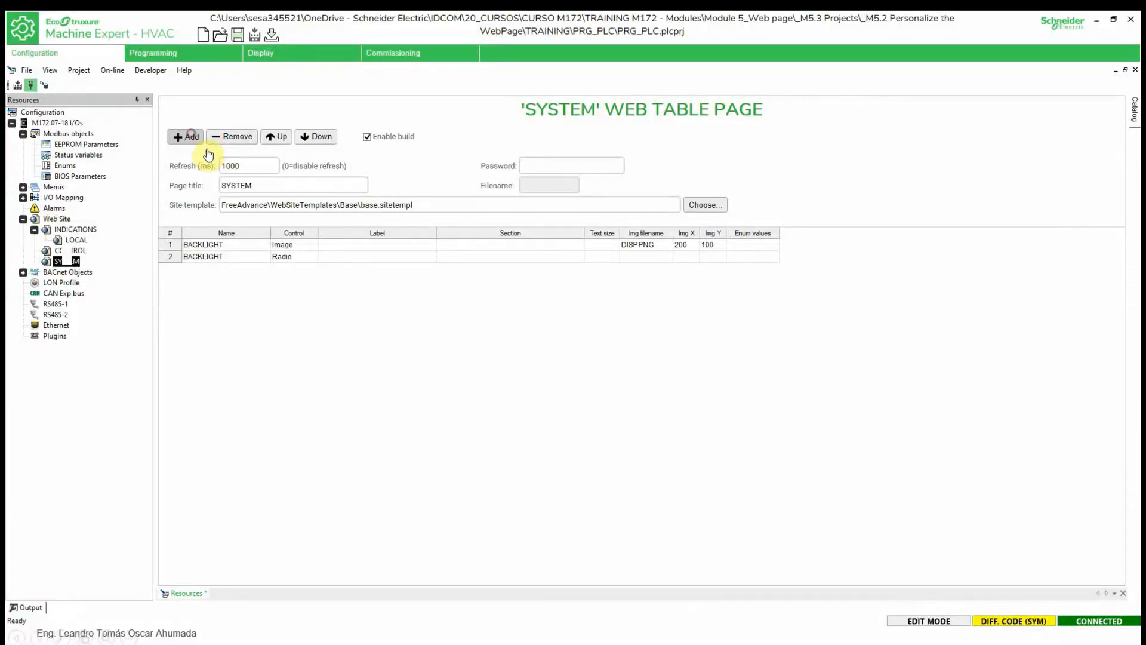
# - Build the web site from the configured SYSTEM page with BACKLIGHT Image and Radio rows
pyautogui.rightClick(55, 219)
pyautogui.rightClick(58, 243)
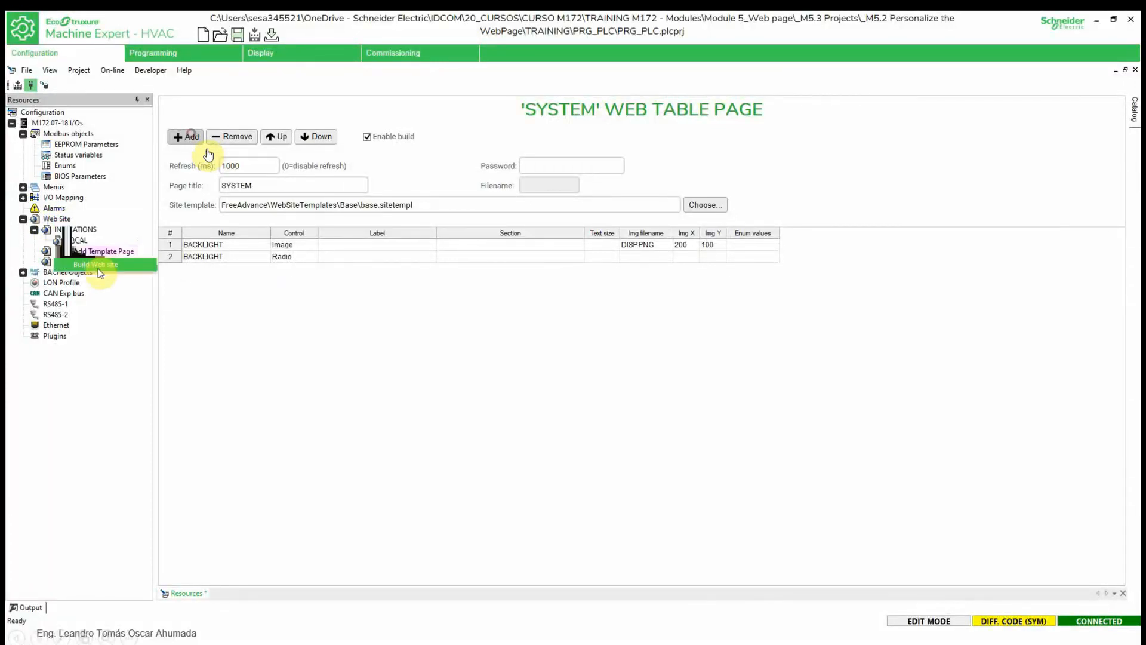
pyautogui.click(98, 265)
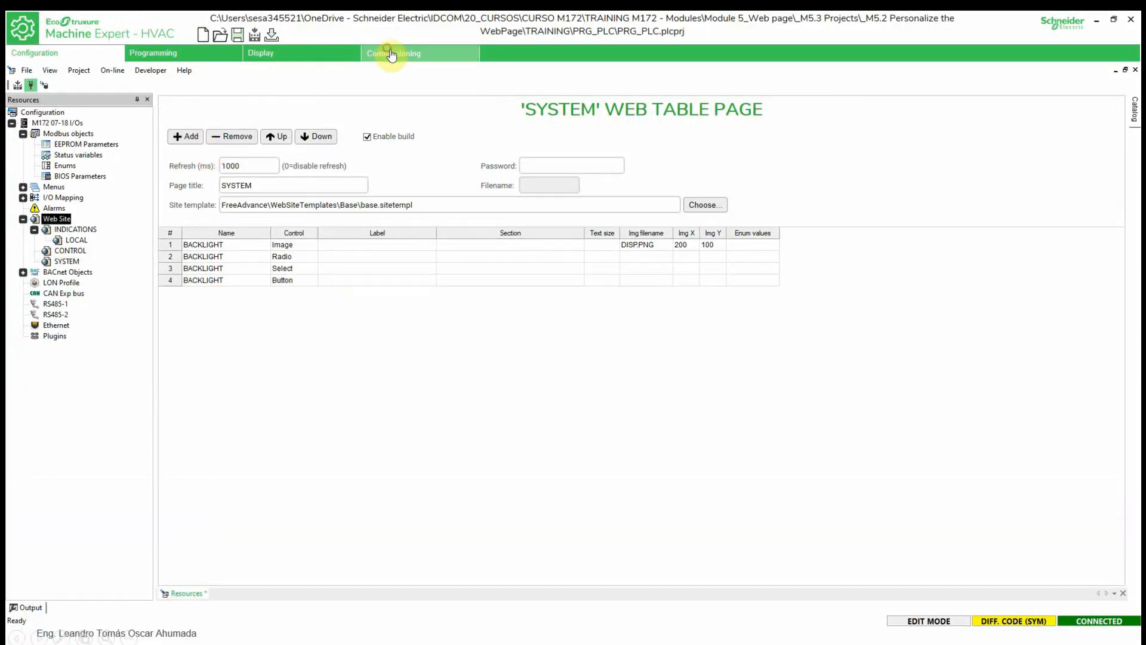
# - From the Commissioning view, run Web site download to the connected M172
pyautogui.click(390, 55)
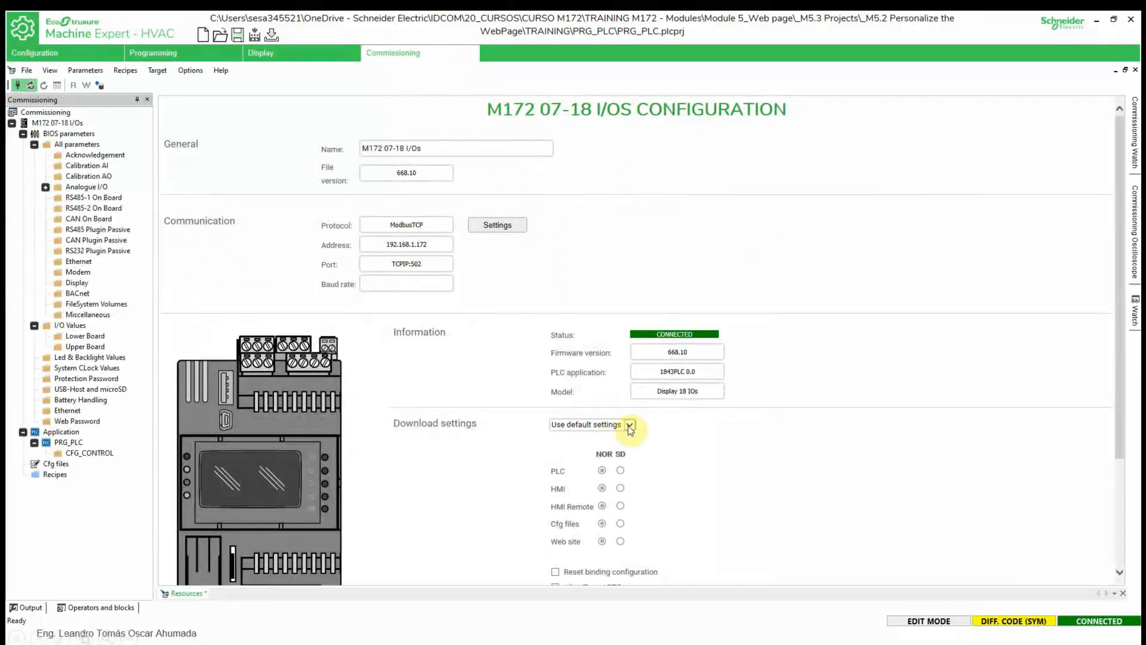
pyautogui.scroll(-3, 776, 412)
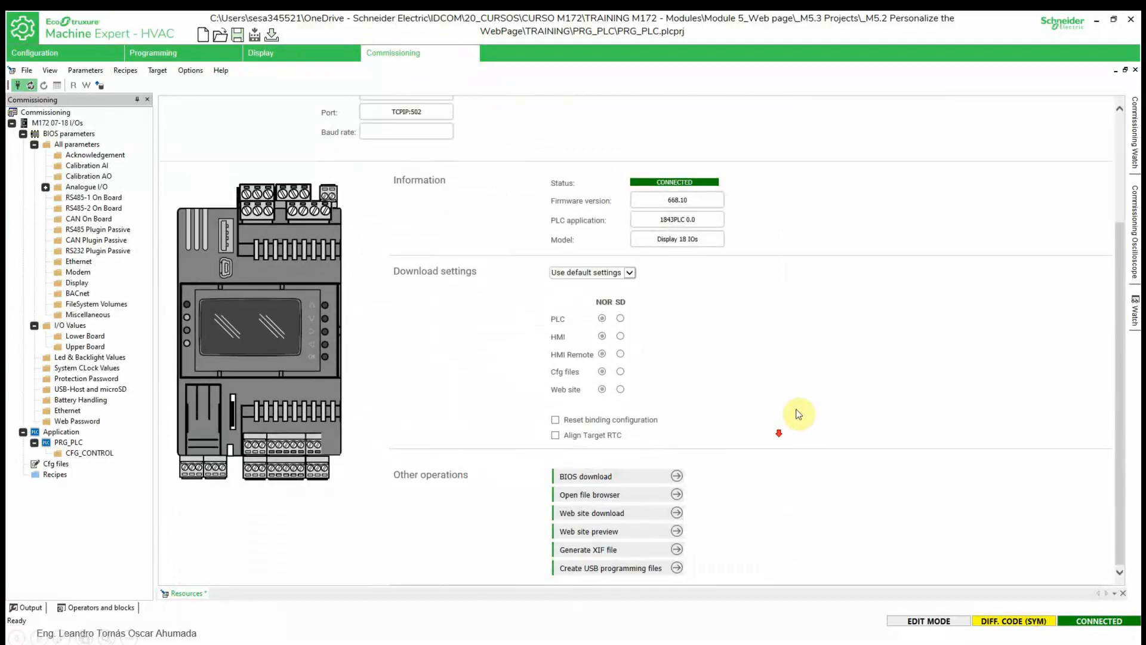
pyautogui.click(625, 517)
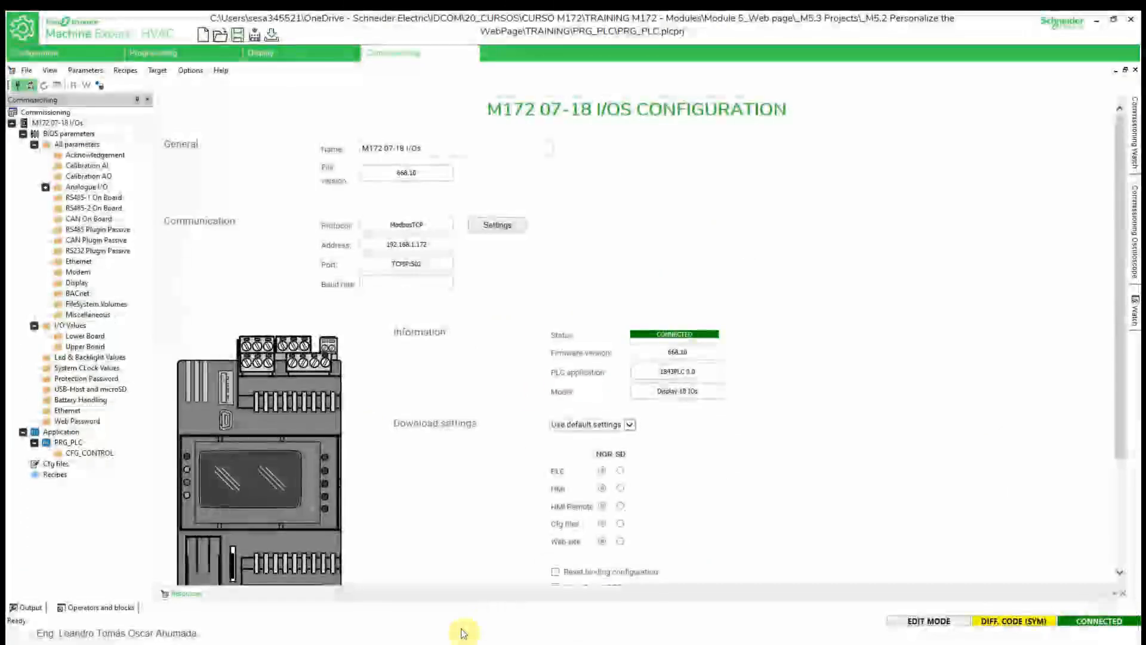
# - Bring the LOCAL ONLY Chrome window forward and reload the controller's web page
pyautogui.press('super')
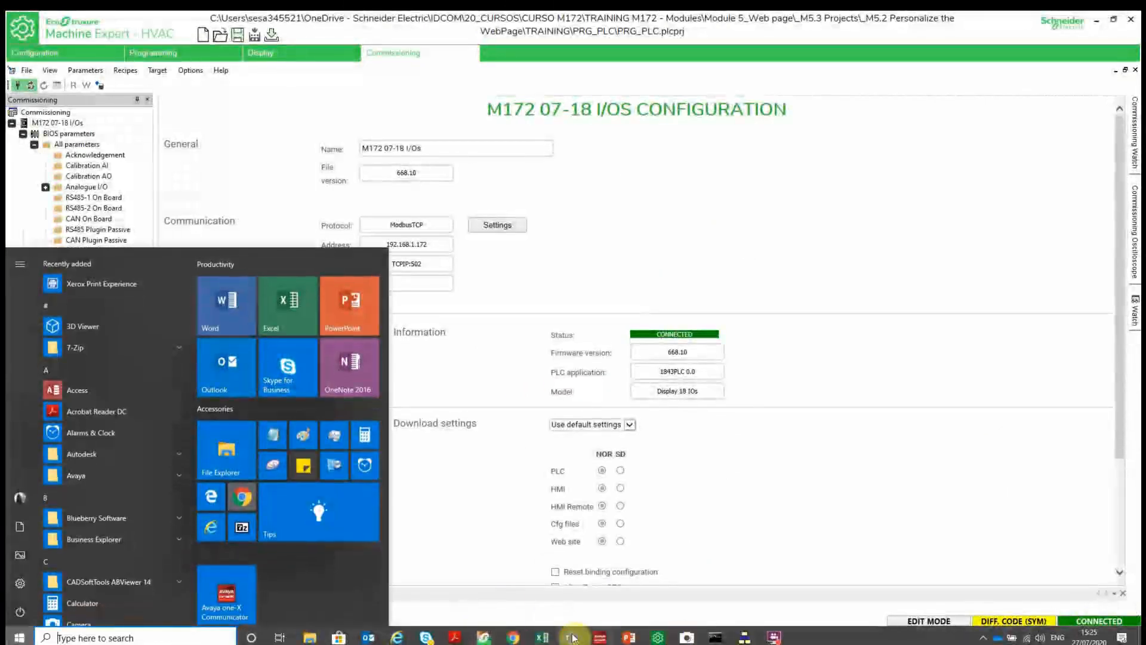
pyautogui.moveTo(512, 637)
pyautogui.click(651, 584)
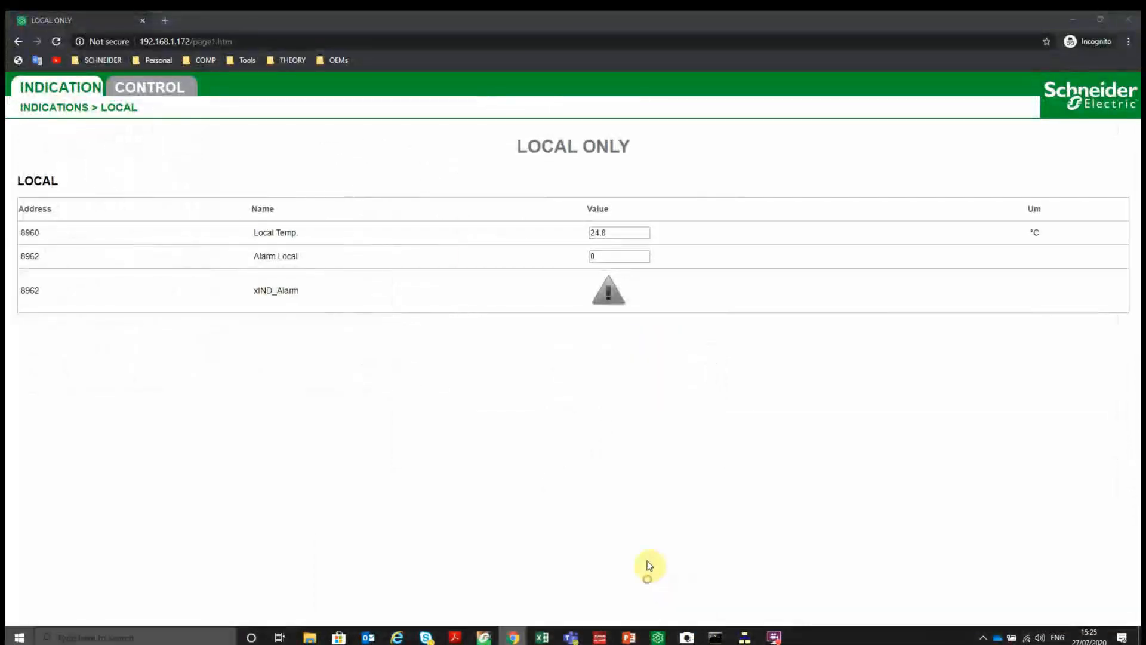
pyautogui.click(263, 39)
pyautogui.press('Return')
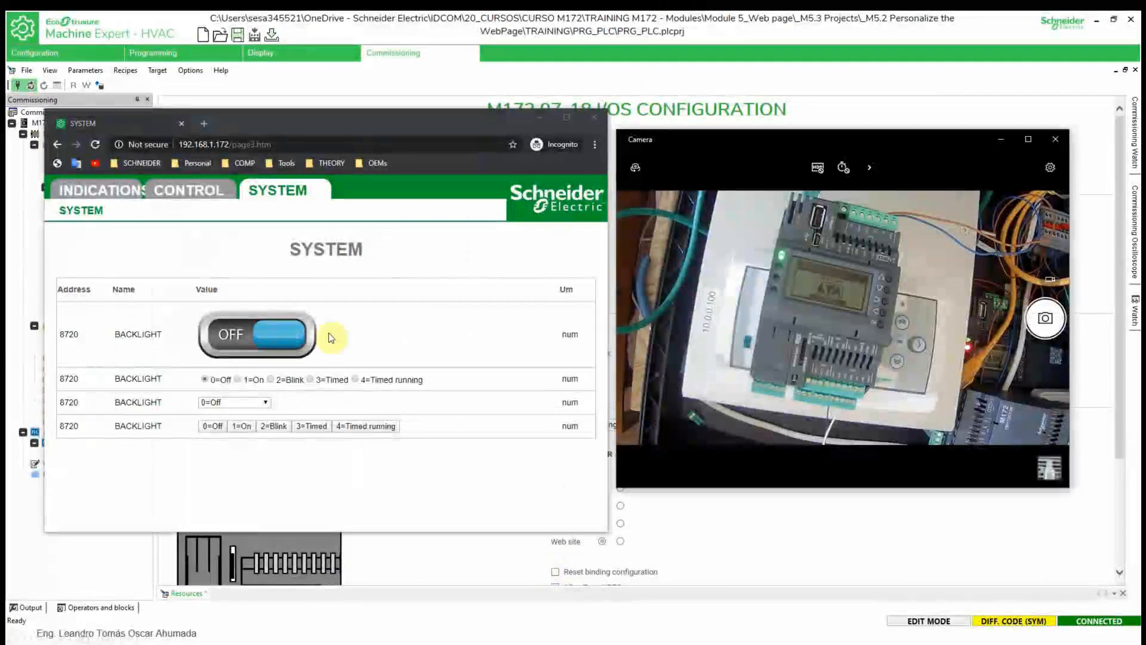
# - Turn the backlight to 1=On and then 0=Off using the radio buttons
pyautogui.click(237, 380)
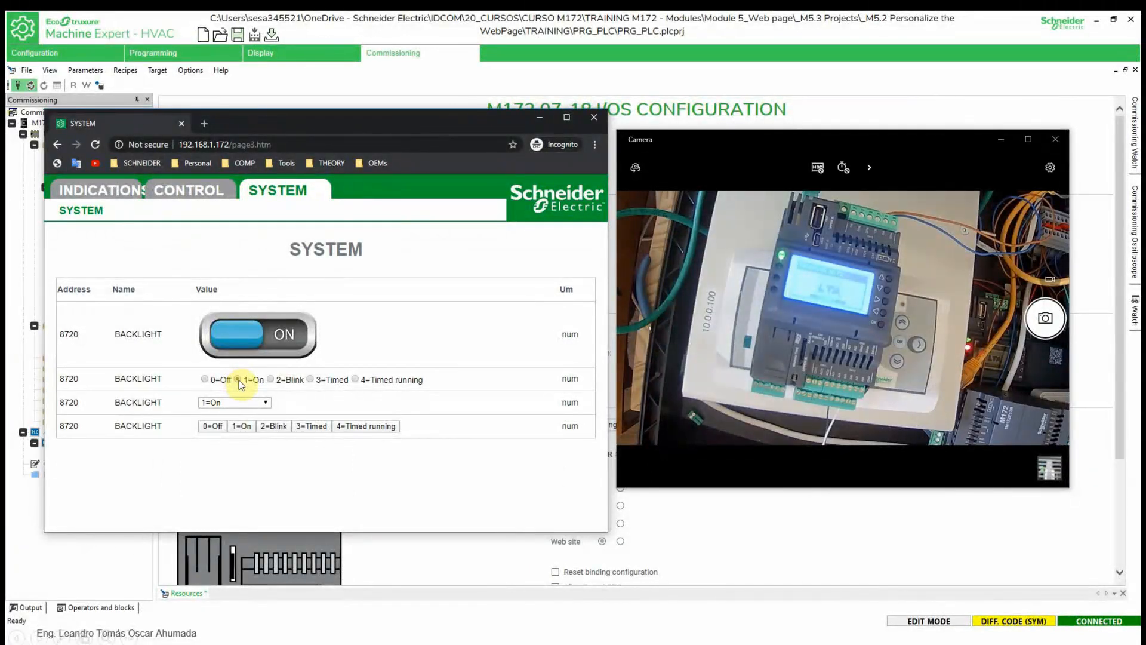
pyautogui.click(271, 328)
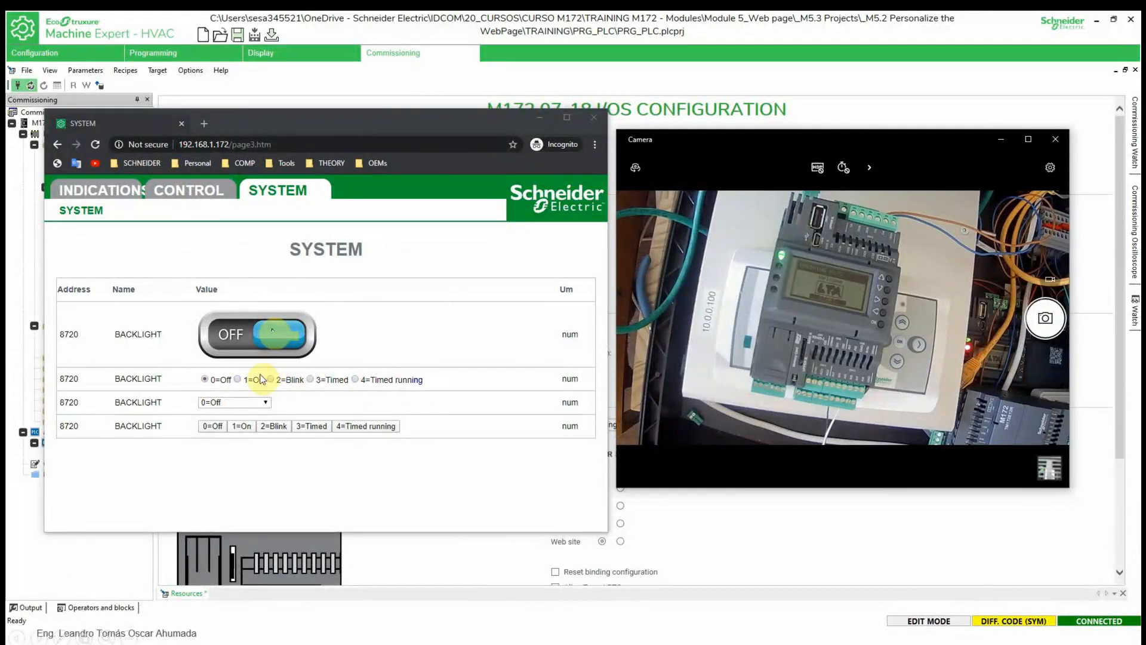
pyautogui.click(234, 403)
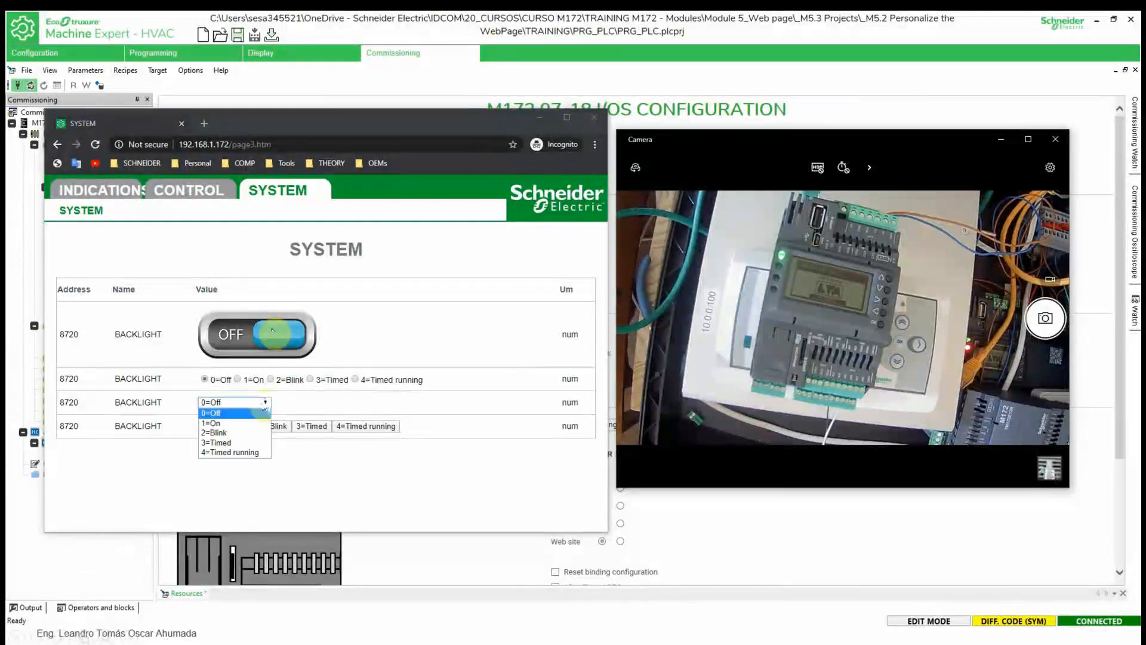
pyautogui.click(234, 409)
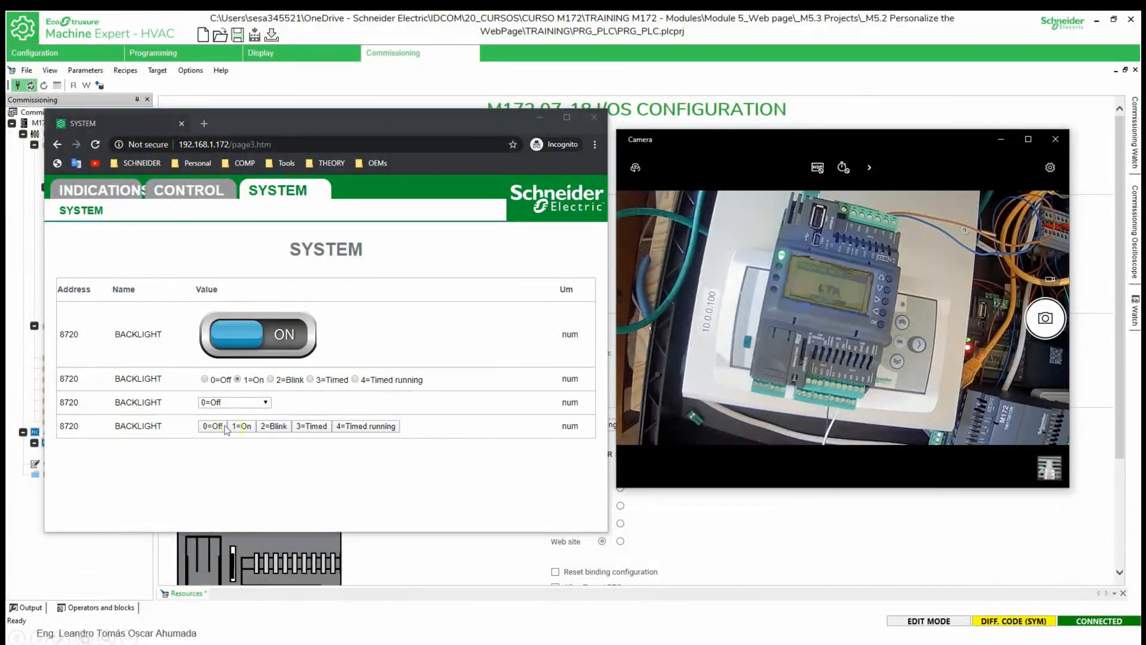
pyautogui.click(249, 408)
pyautogui.click(246, 423)
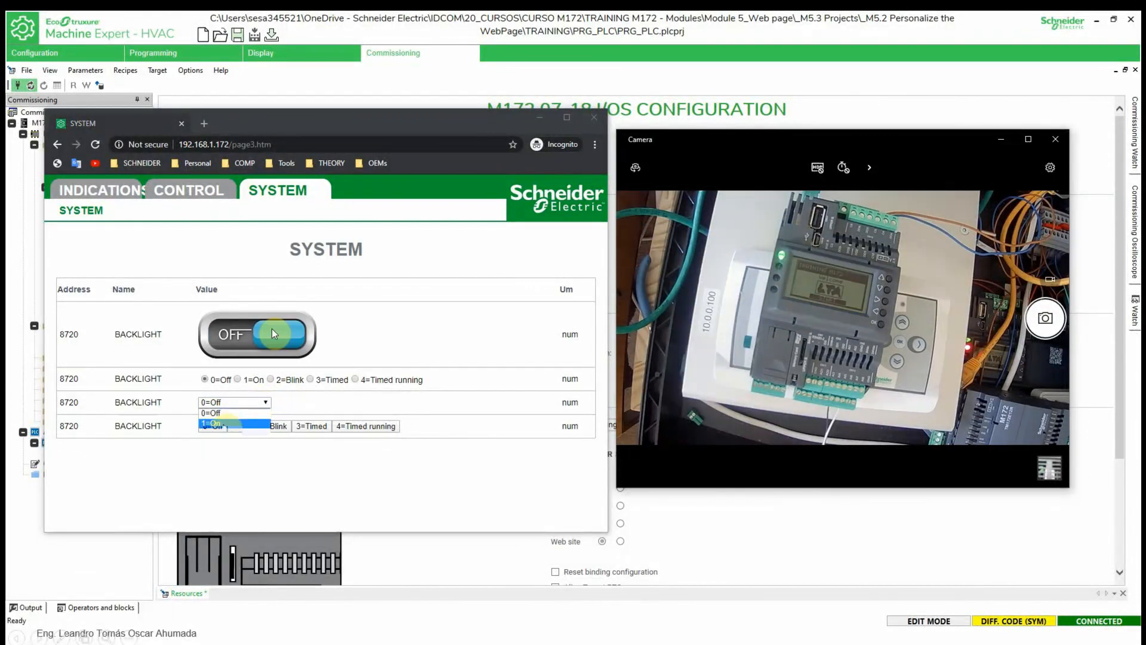
# - Use the dropdown to set the backlight to 2=Blink, then back to 0=Off
pyautogui.click(266, 403)
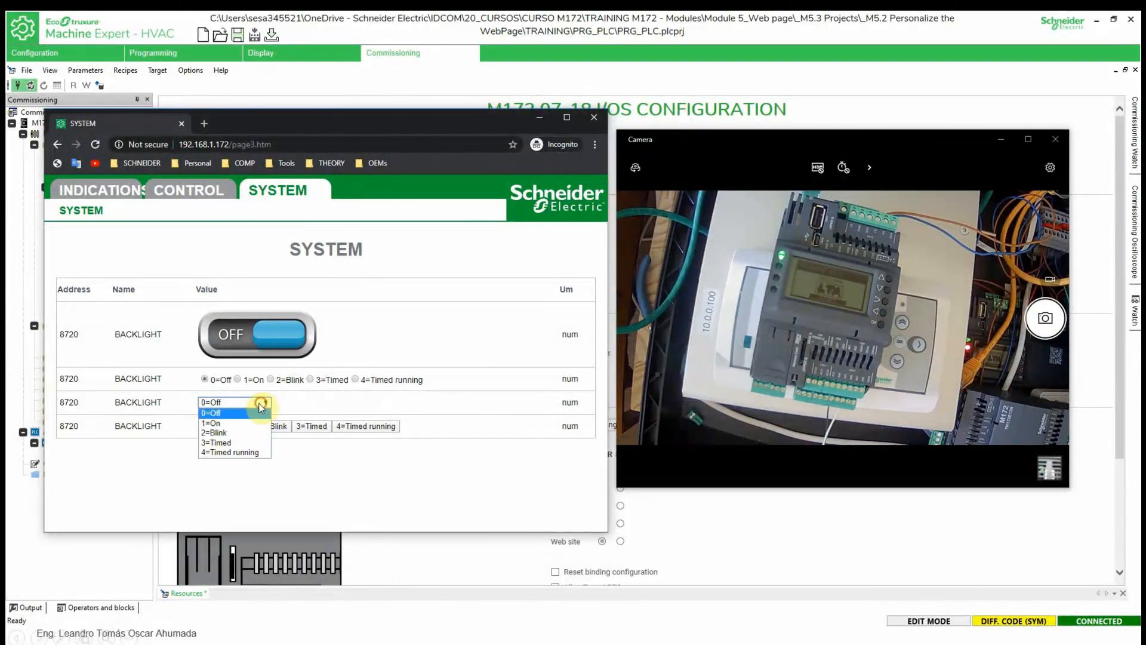
pyautogui.click(227, 432)
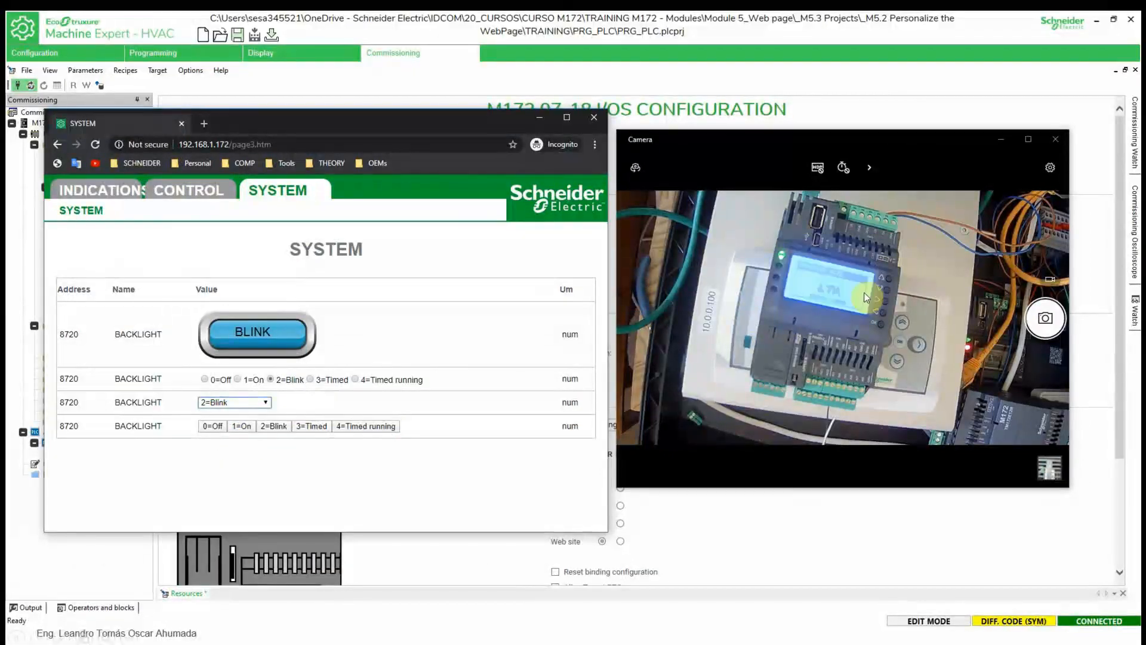
pyautogui.click(258, 403)
pyautogui.click(242, 417)
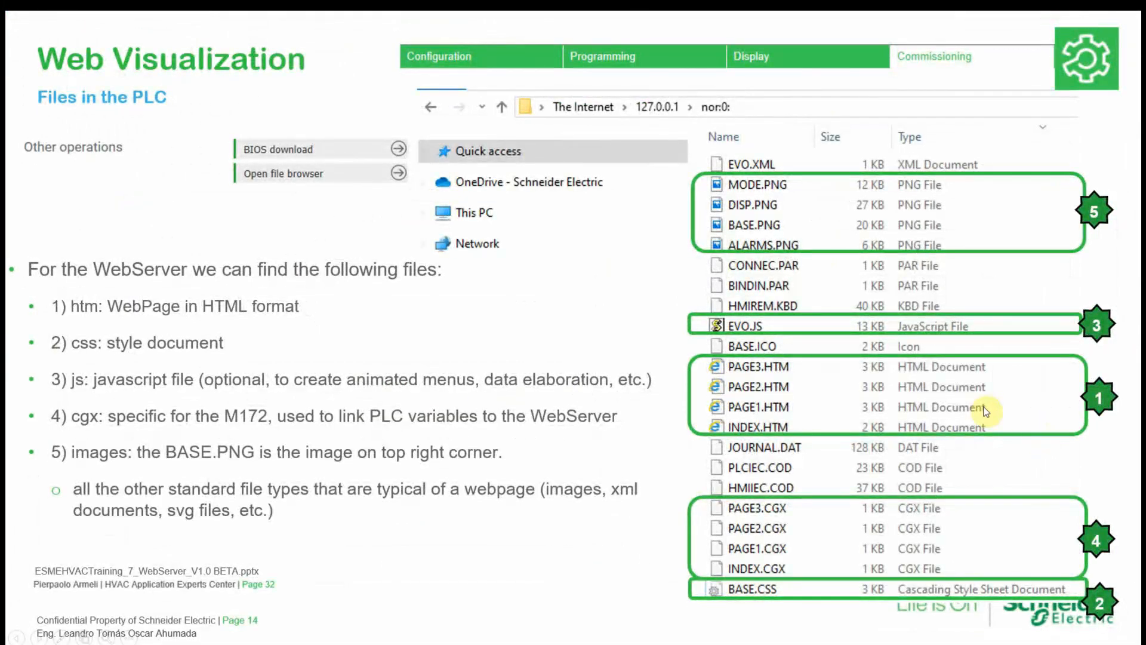
# - Advance the slideshow to the page 15 Question slide about unchanged webpages
pyautogui.click(940, 382)
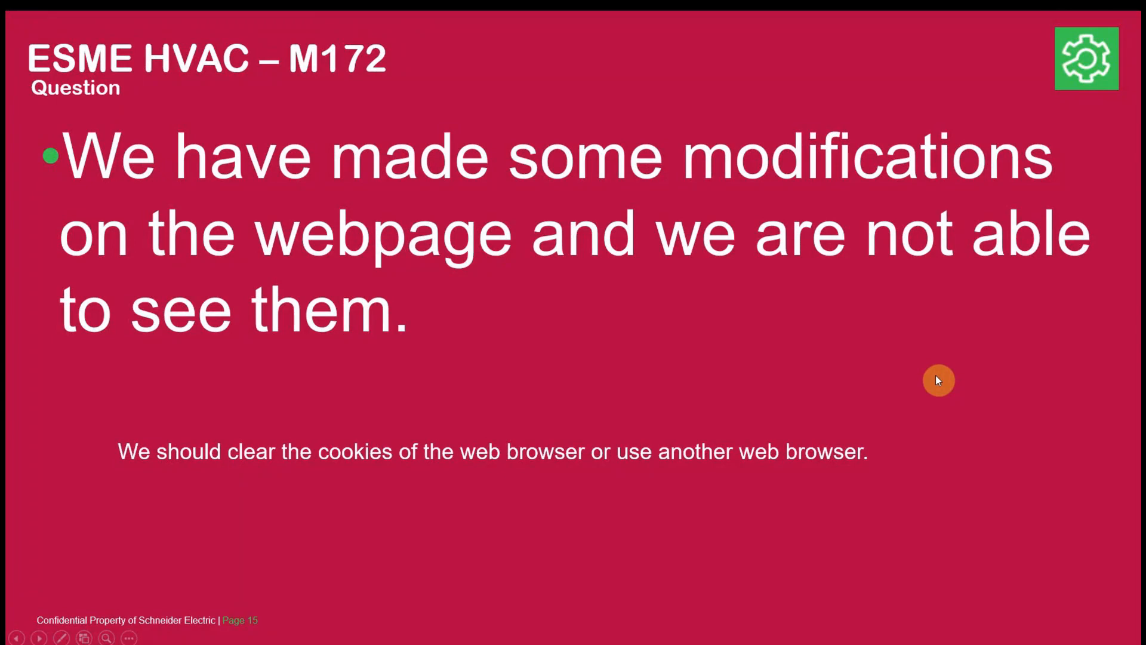
pyautogui.press('super')
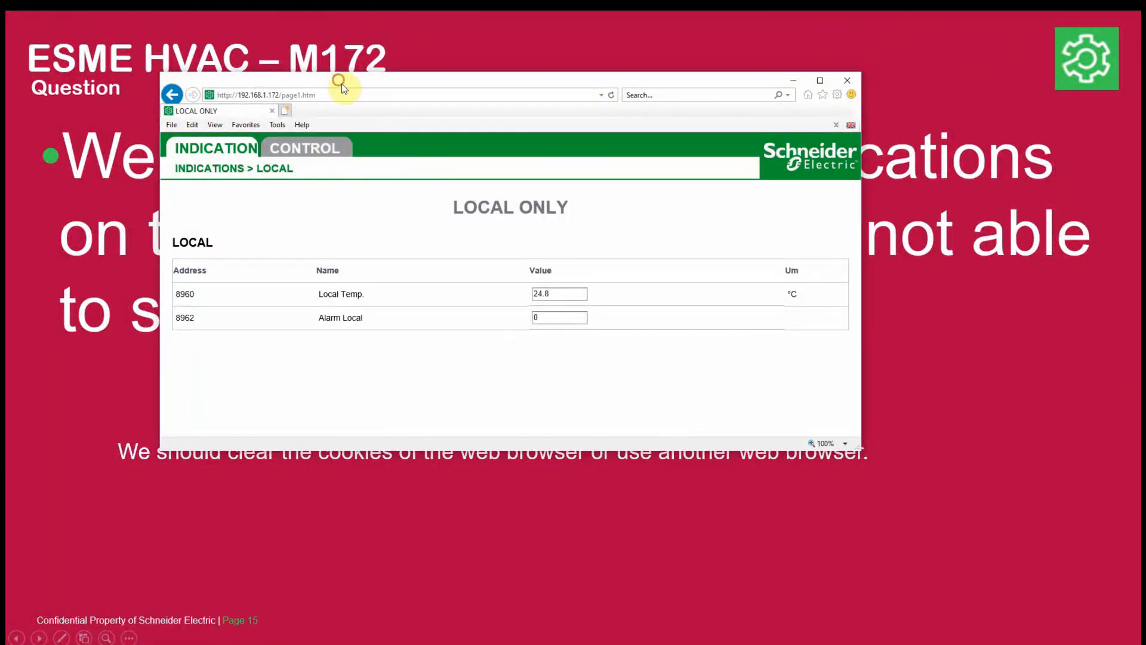
# - Move the browser window aside and return to the PowerPoint slideshow
pyautogui.moveTo(341, 84); pyautogui.dragTo(410, 109)
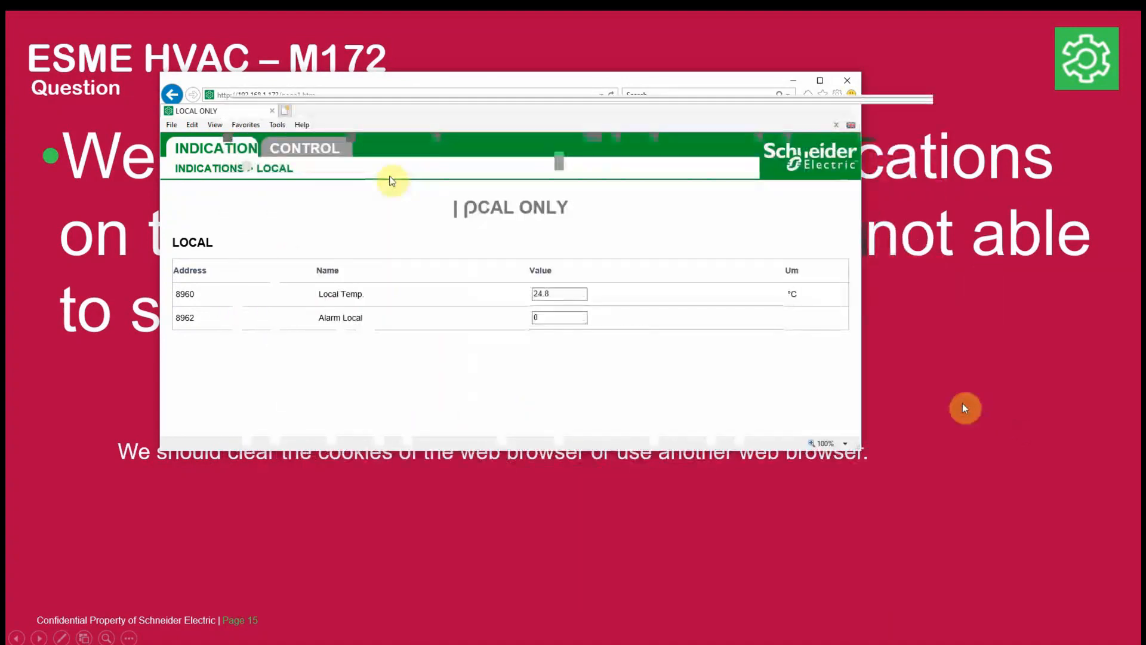
pyautogui.press('super')
pyautogui.press('super')
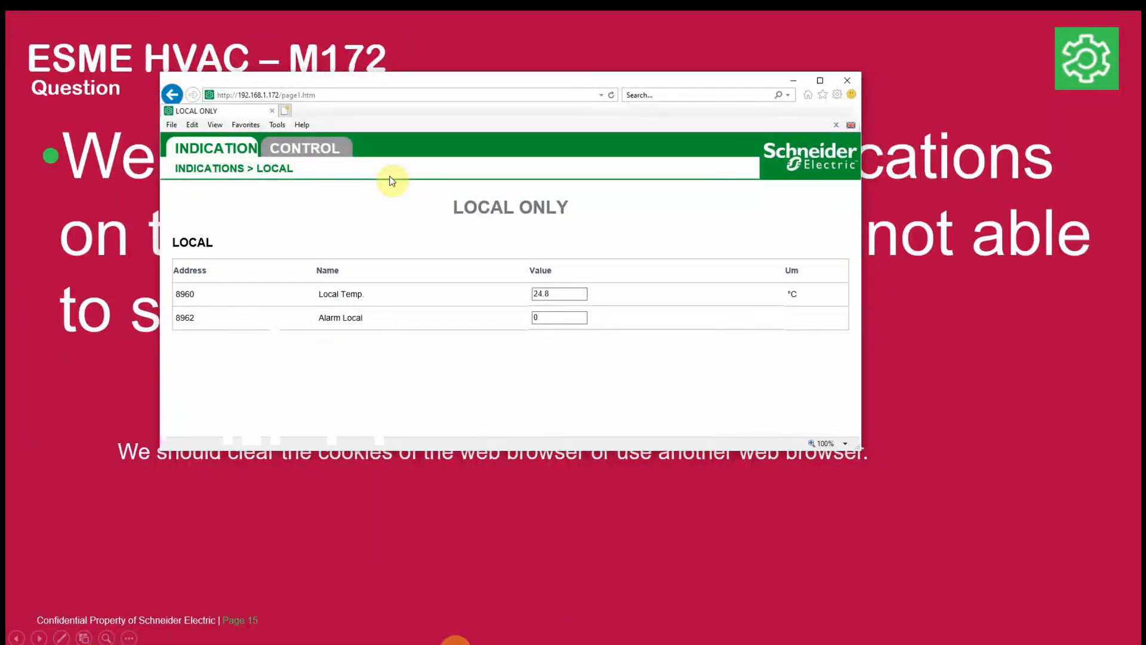
pyautogui.press('super')
pyautogui.click(517, 636)
pyautogui.click(639, 585)
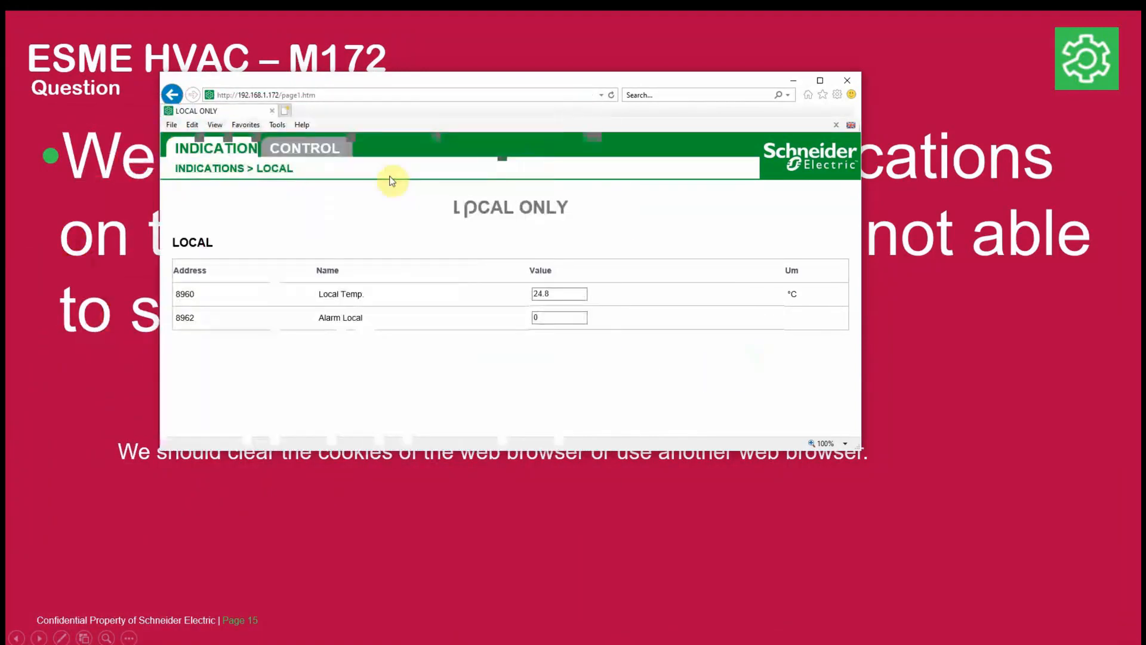
# - Advance to the Web Site Download picture question slide, peeking ahead to Questions? and back
pyautogui.click(464, 206)
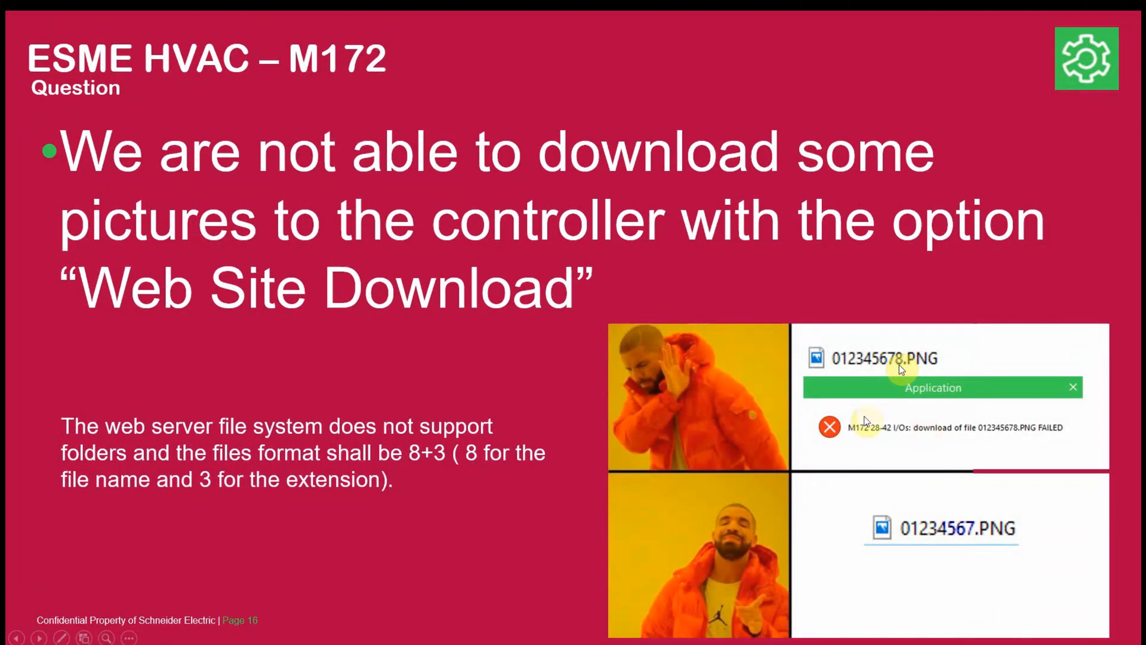
pyautogui.press('Right')
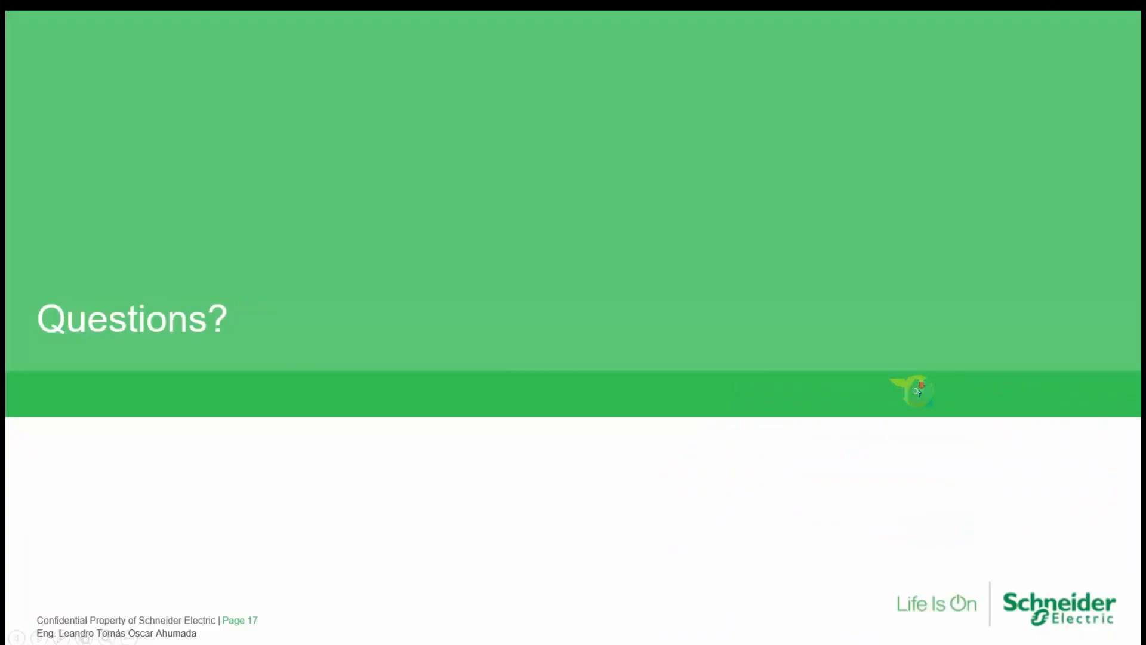
pyautogui.press('Left')
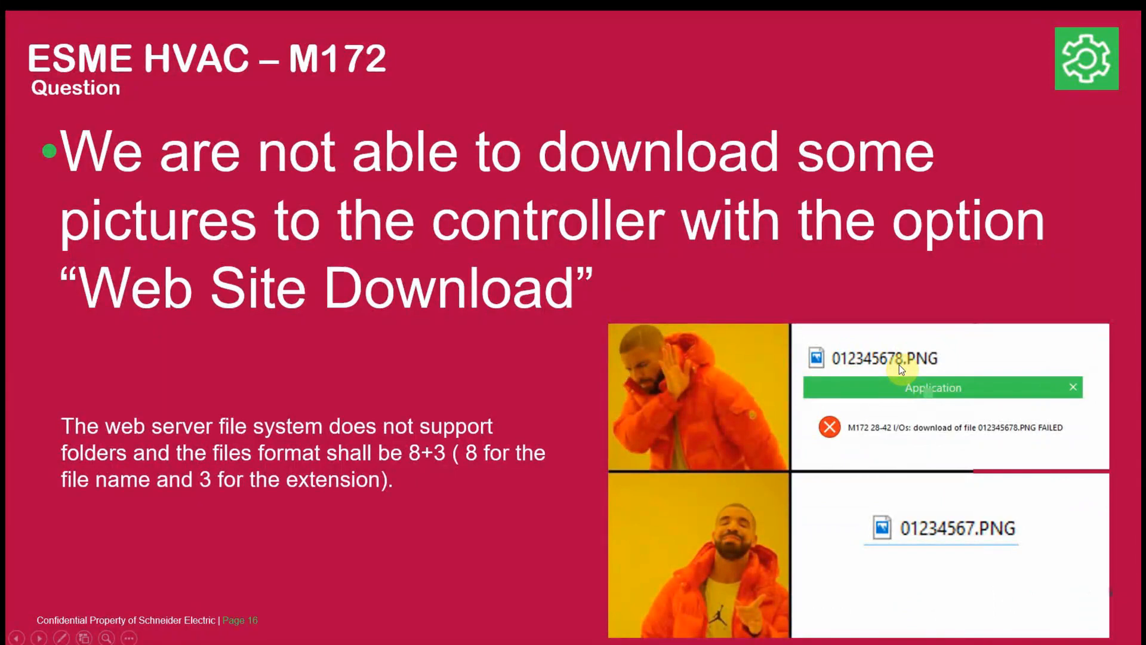